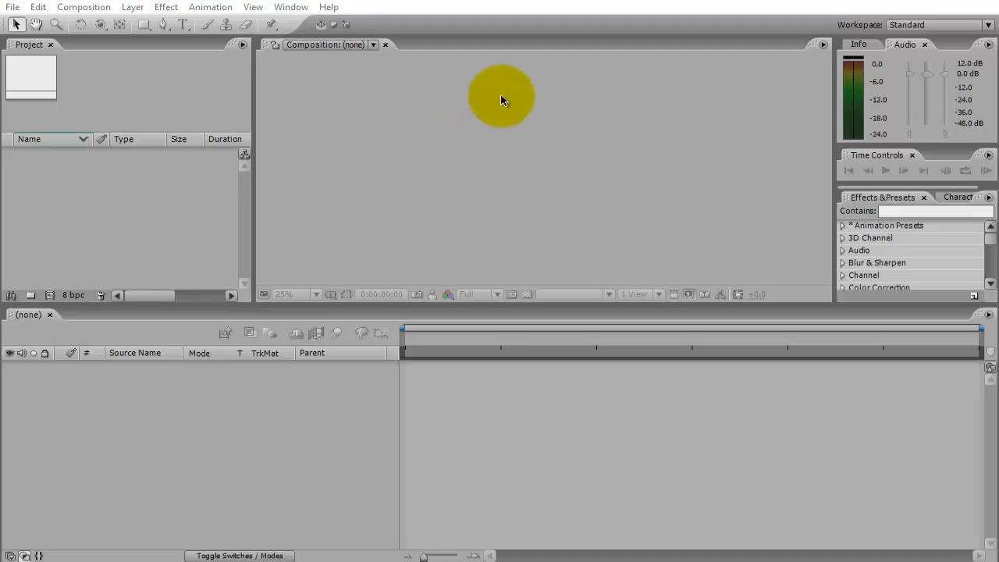
Cycle the focus from the Project panel through the Composition, Timeline and Effects & Presets panels.
left_click(122, 171)
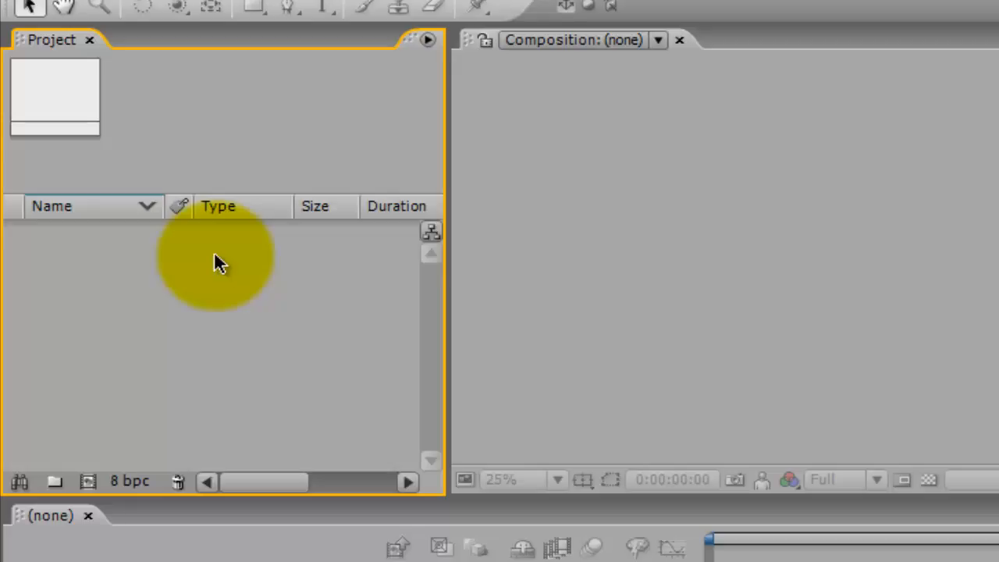
key("ctrl+shift+period")
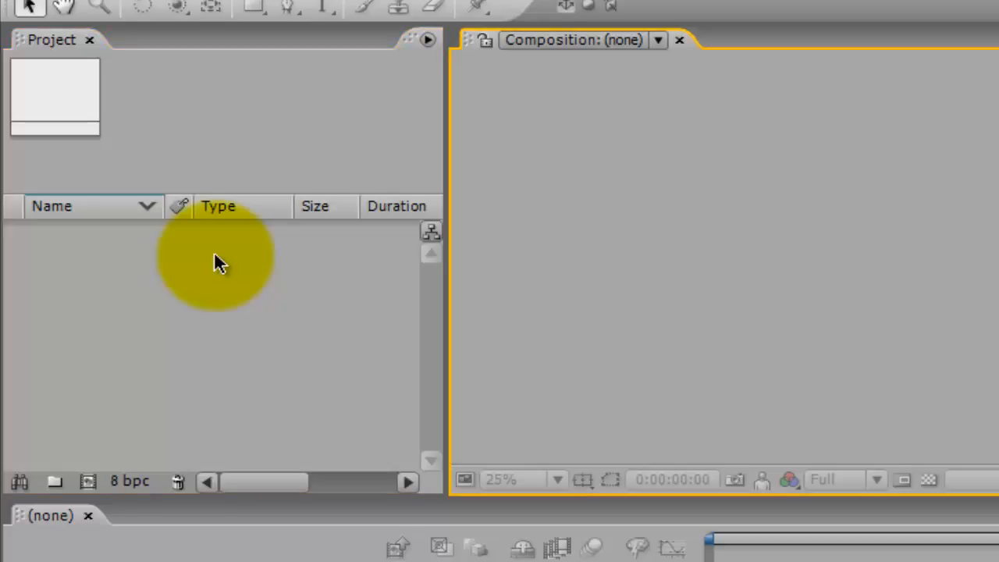
key("ctrl+shift+period")
key("ctrl+shift+period")
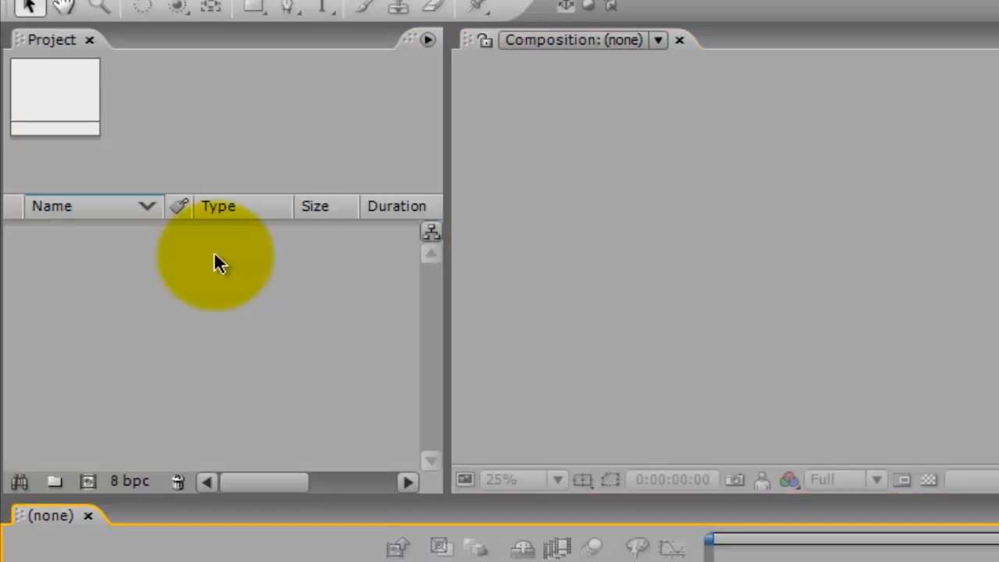
key("ctrl+shift+period")
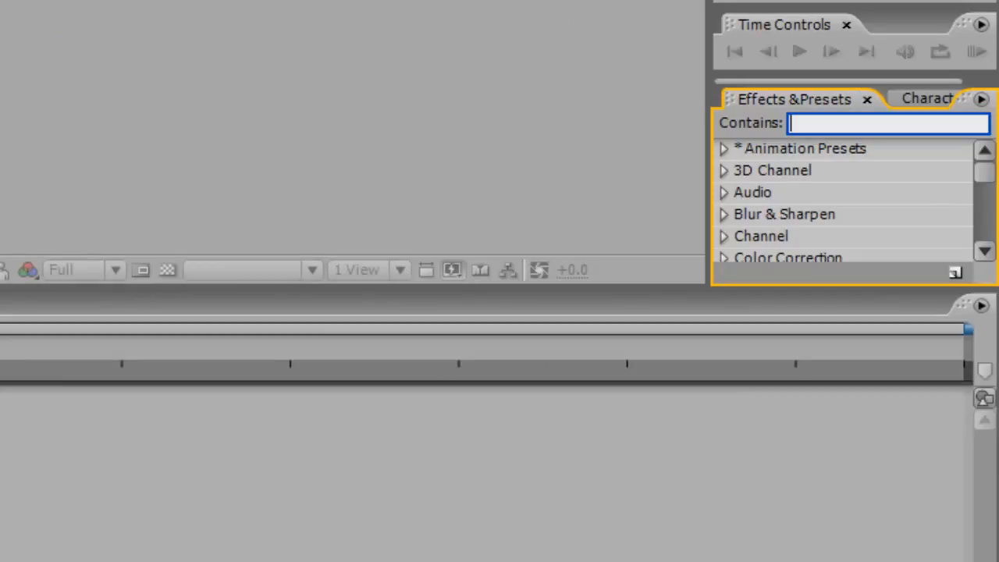
key("ctrl+shift+period")
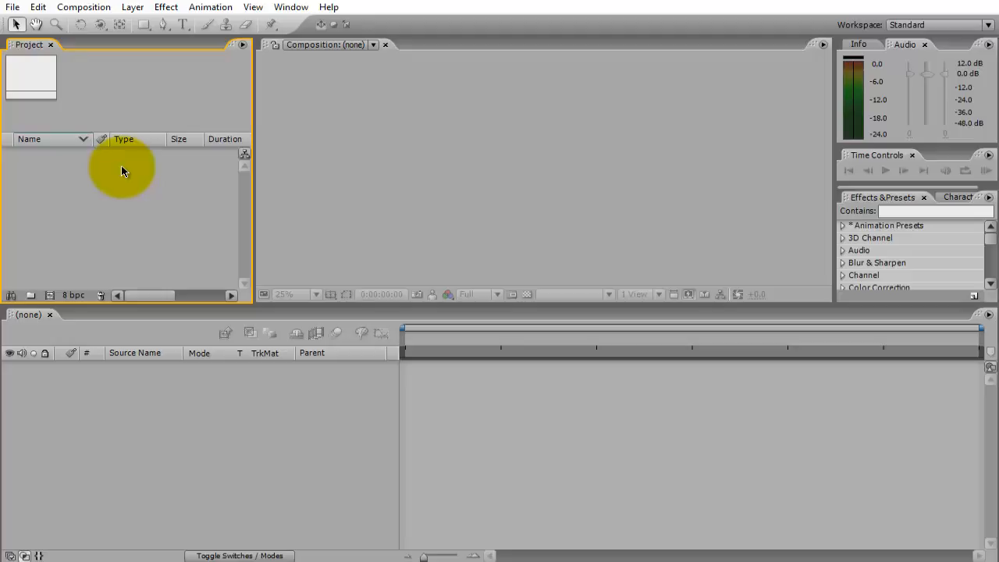
Start a new composition and name it nEW.
key("ctrl+n")
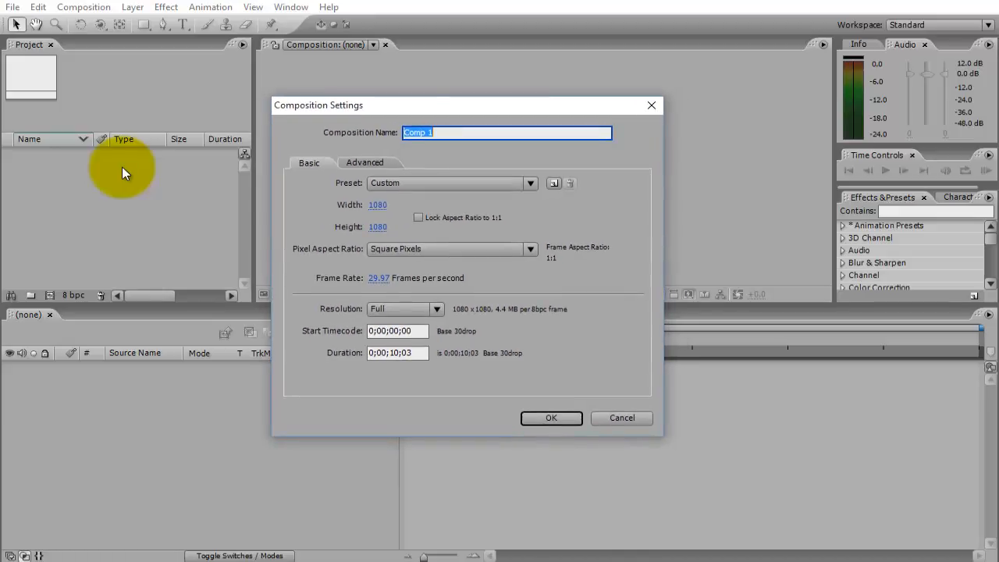
key("BackSpace")
type("nEW")
key("Tab")
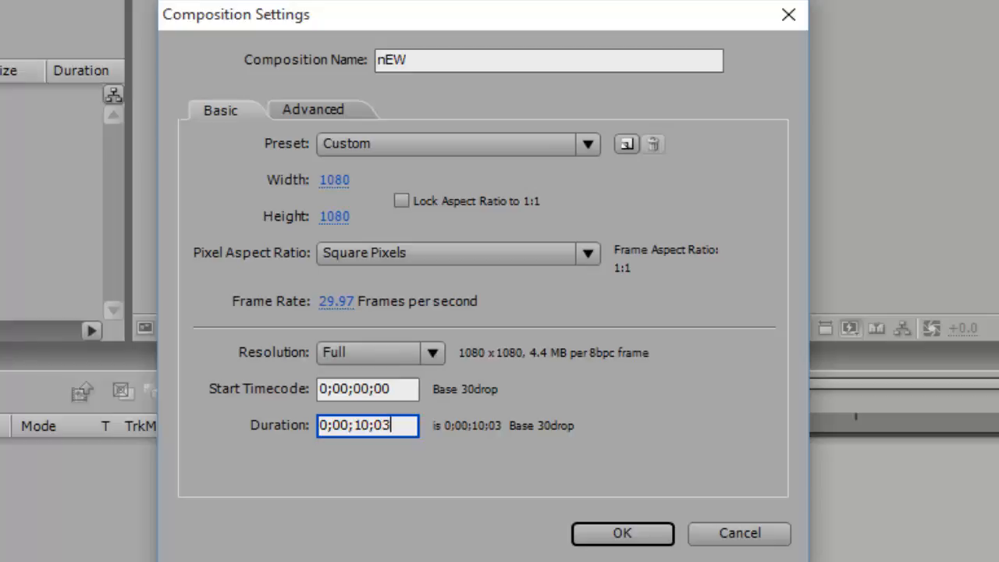
left_click_drag(483, 14, 698, 0)
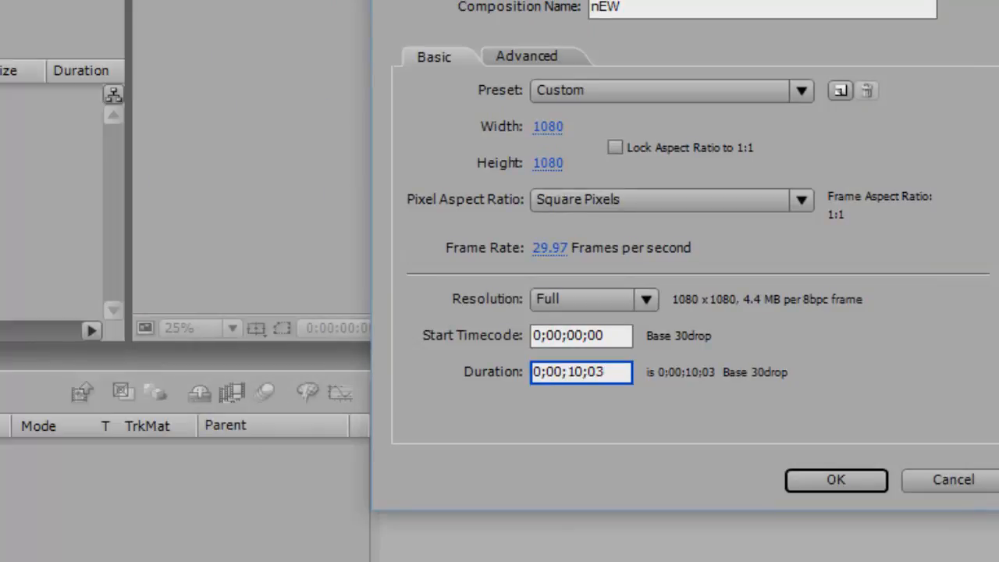
Try the HDV/HDTV 720 29.97 preset, then unlock the aspect ratio and widen the composition to 1662 pixels.
left_click(624, 91)
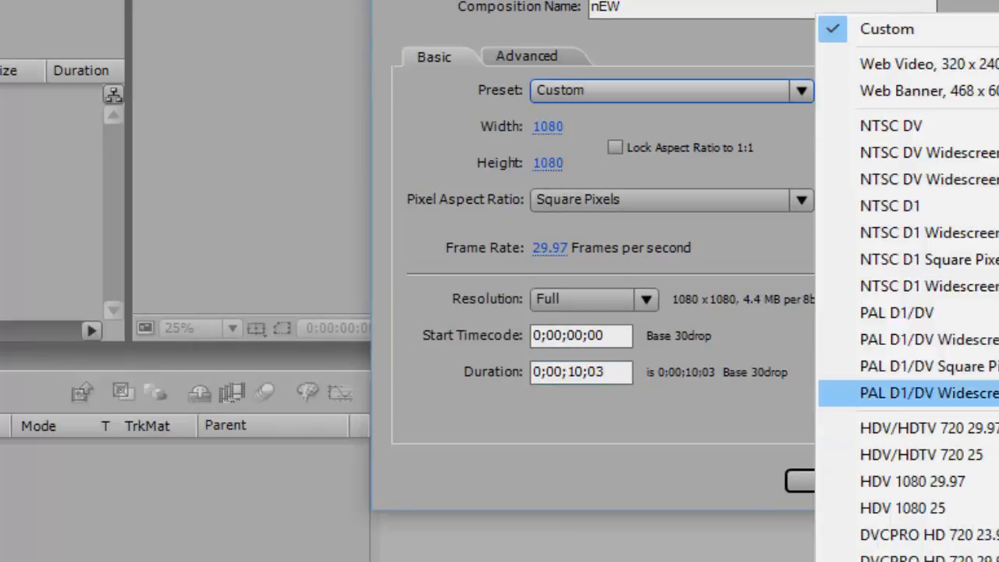
left_click(920, 427)
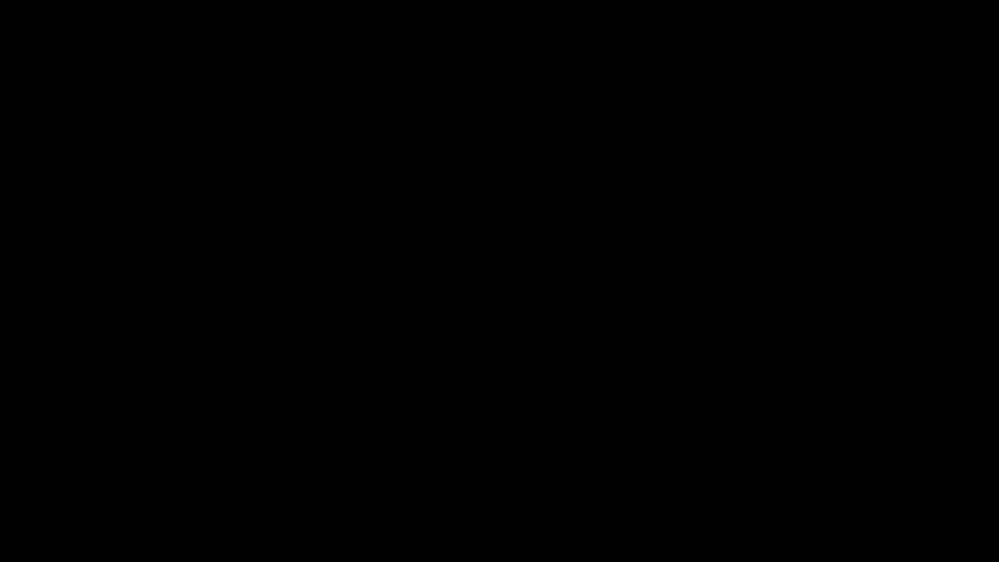
left_click_drag(550, 126, 544, 127)
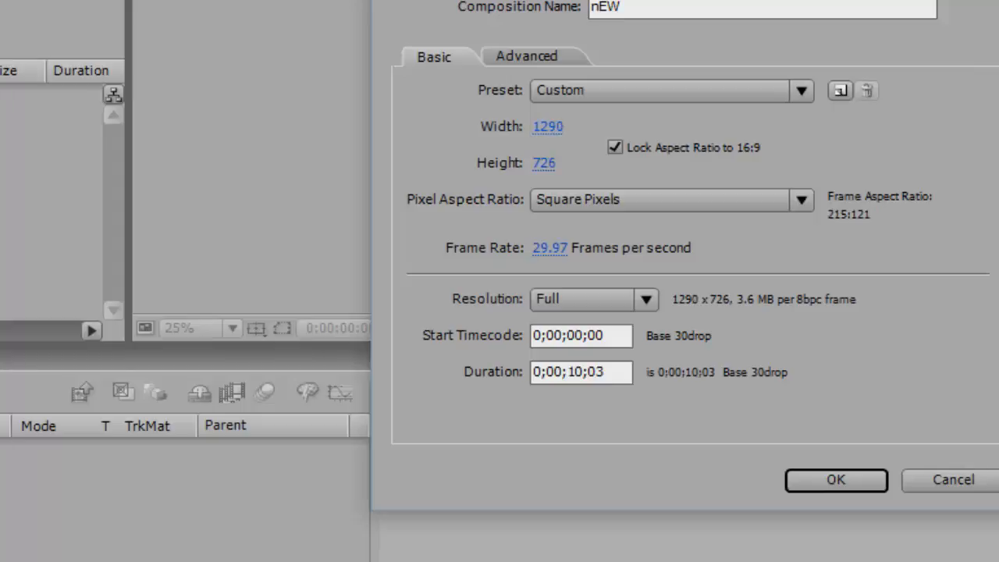
left_click(615, 147)
left_click_drag(548, 127, 37, 148)
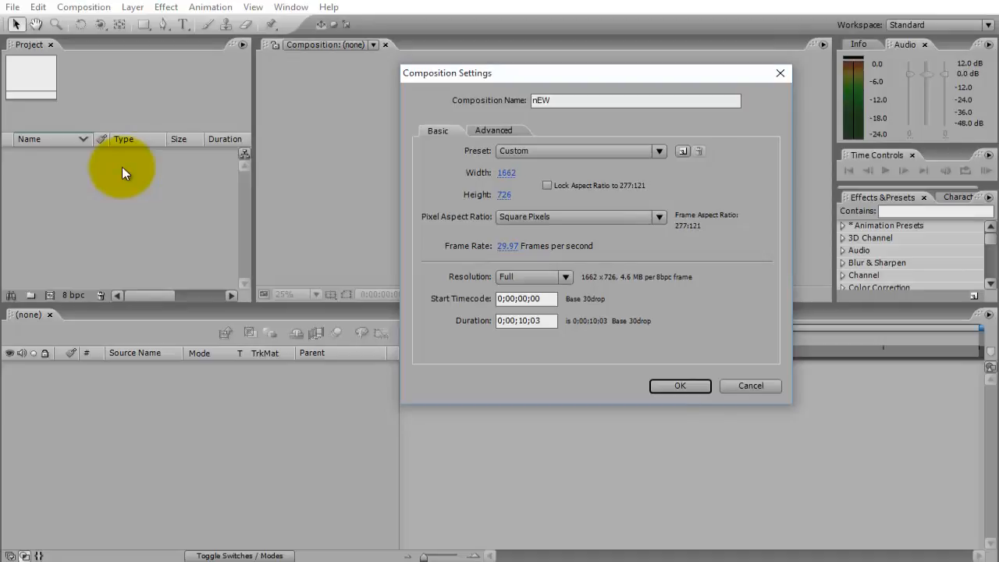
Try a custom composition size of 1860 × 900 pixels with the aspect ratio left unlocked.
left_click_drag(123, 167, 123, 168)
left_click_drag(504, 195, 588, 195)
left_click(547, 186)
mouse_move(506, 173)
left_mouse_down()
mouse_move(626, 173)
mouse_move(601, 173)
left_mouse_up()
left_click(660, 152)
left_click(710, 114)
left_click(547, 186)
Apply the HDV/HDTV 720 29.97 preset and create the composition.
left_click(659, 151)
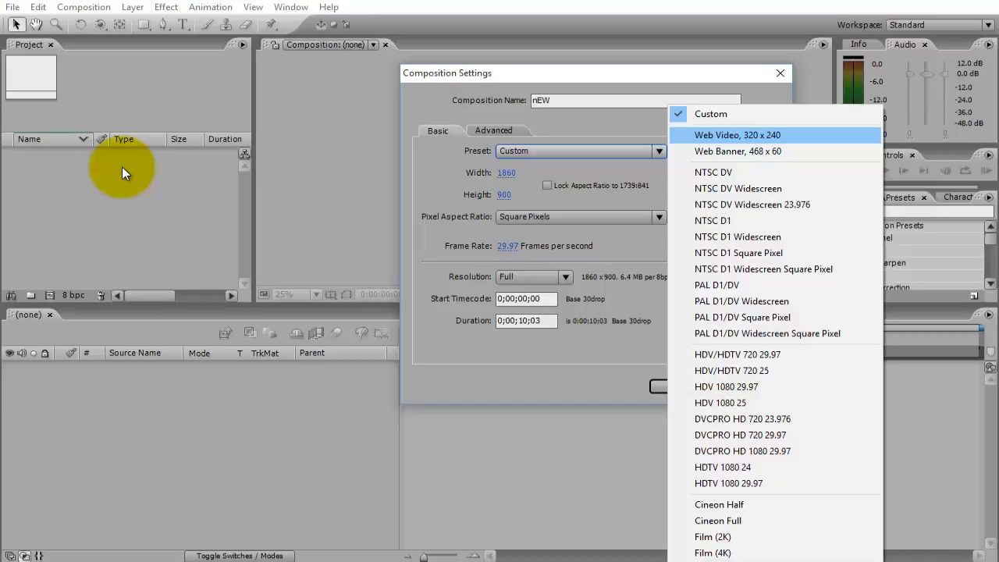
key("Down")
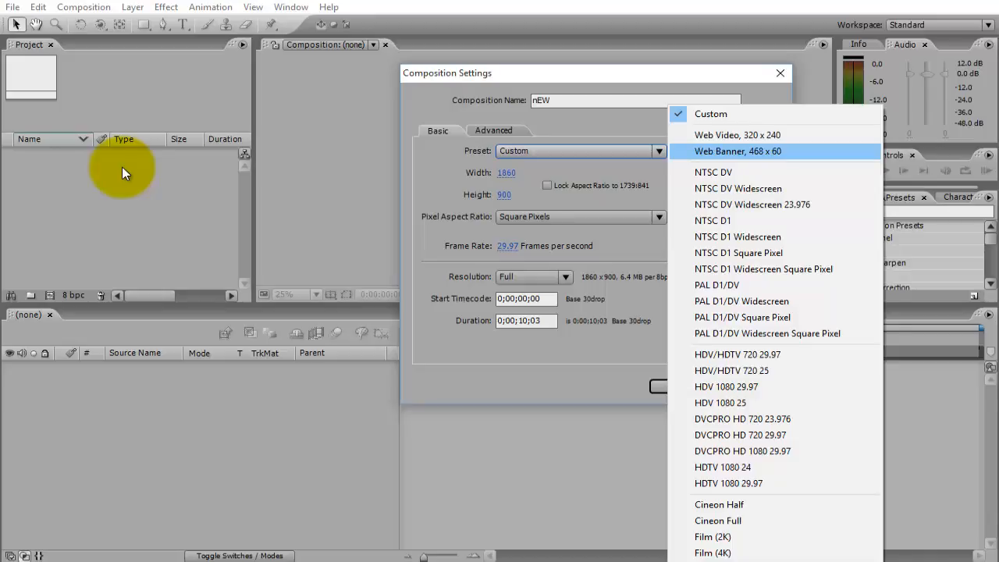
key("Down")
key("Down")
key("Up")
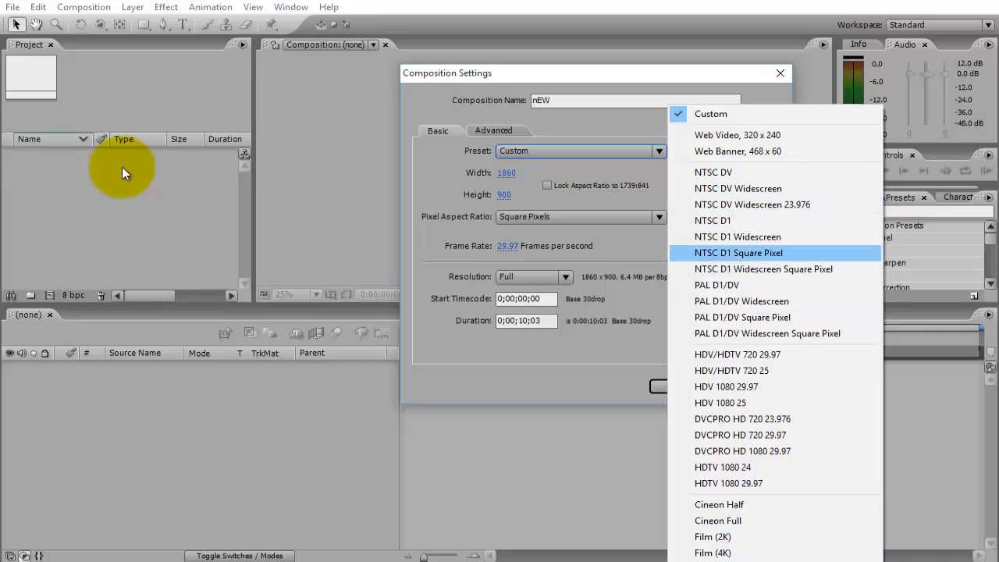
left_click(731, 355)
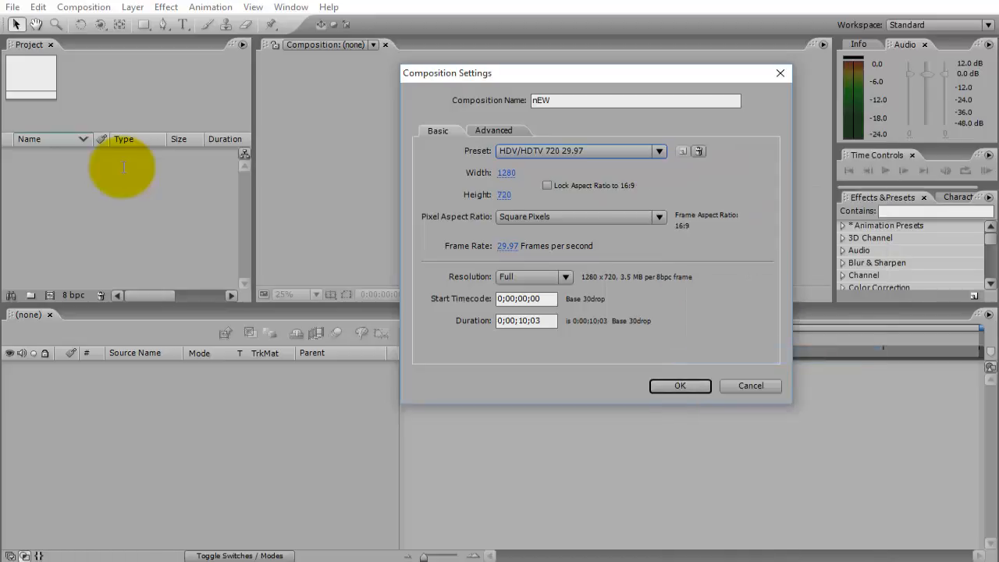
left_click(540, 321)
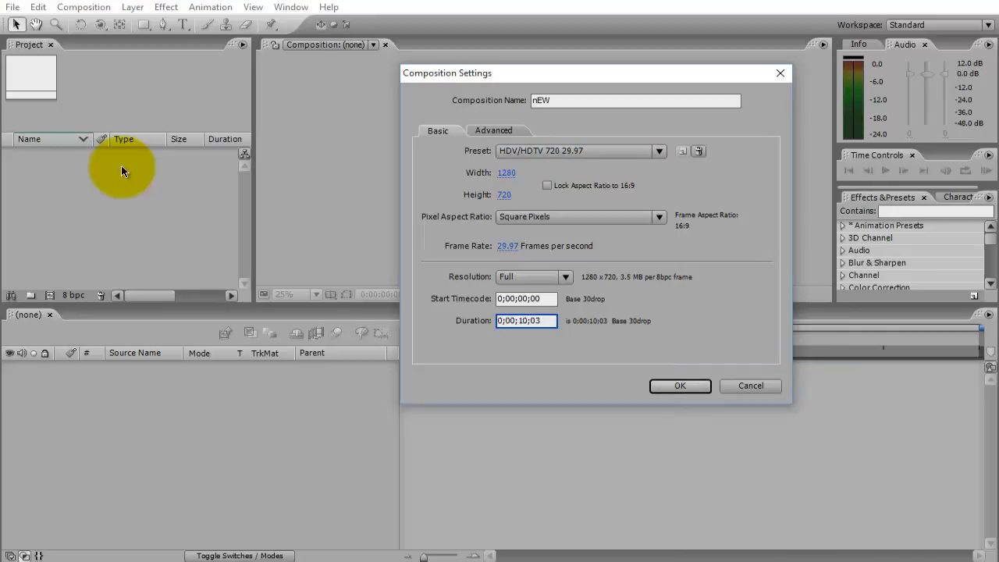
key("Return")
key("Caps_Lock")
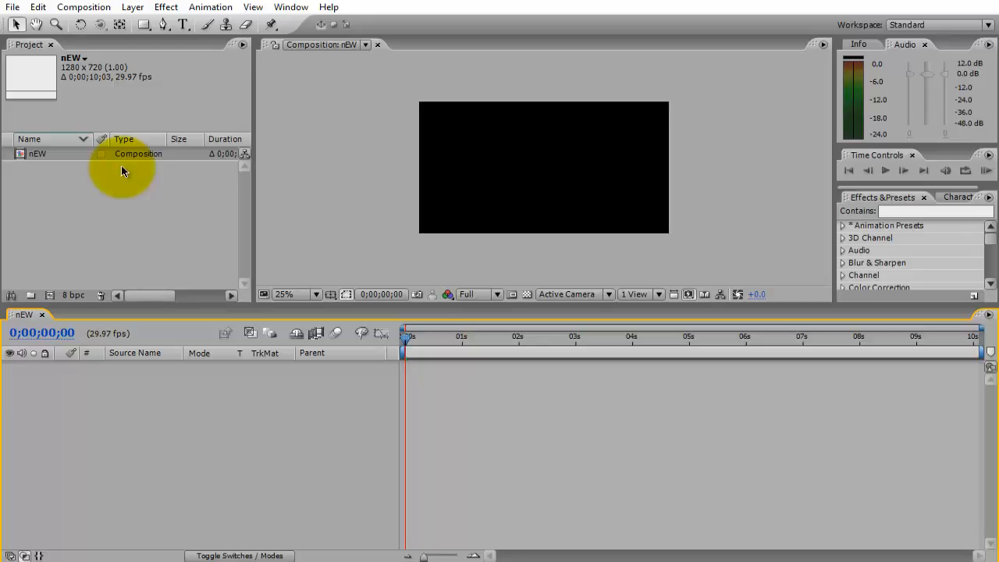
Examine the kinds of new layers that can be added to the composition's timeline.
key("space")
key("Menu")
key("Down")
key("Right")
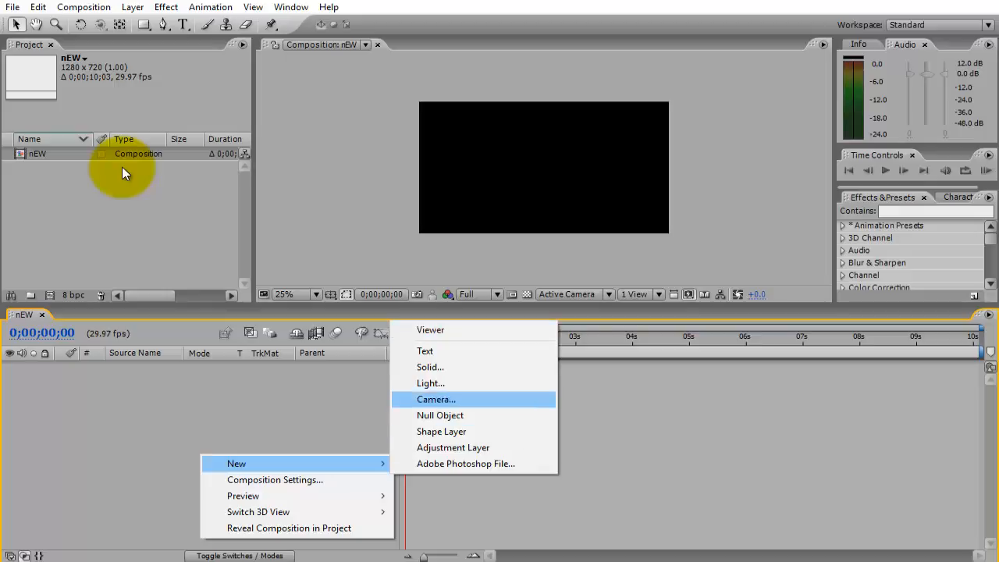
key("Down")
key("Down")
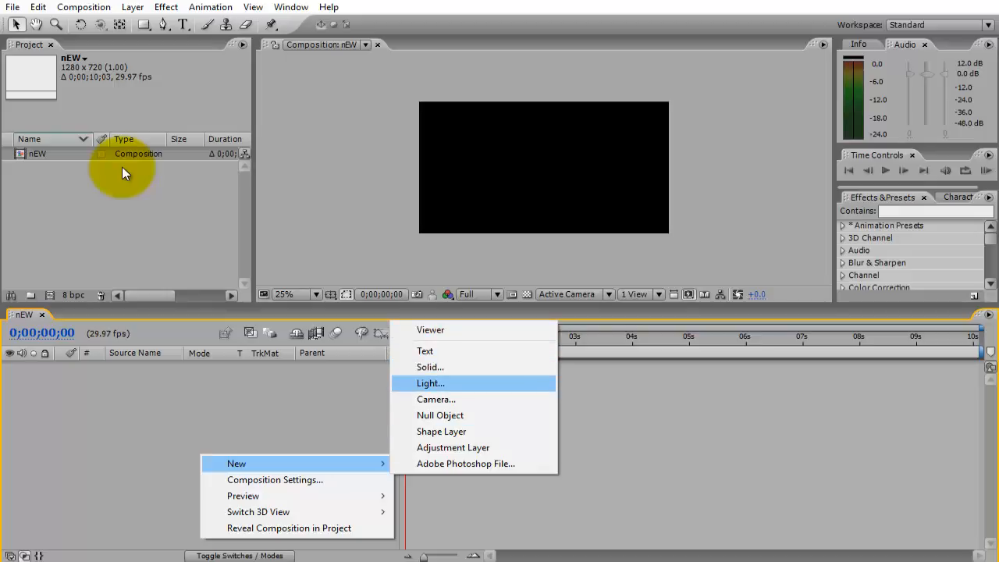
key("Down")
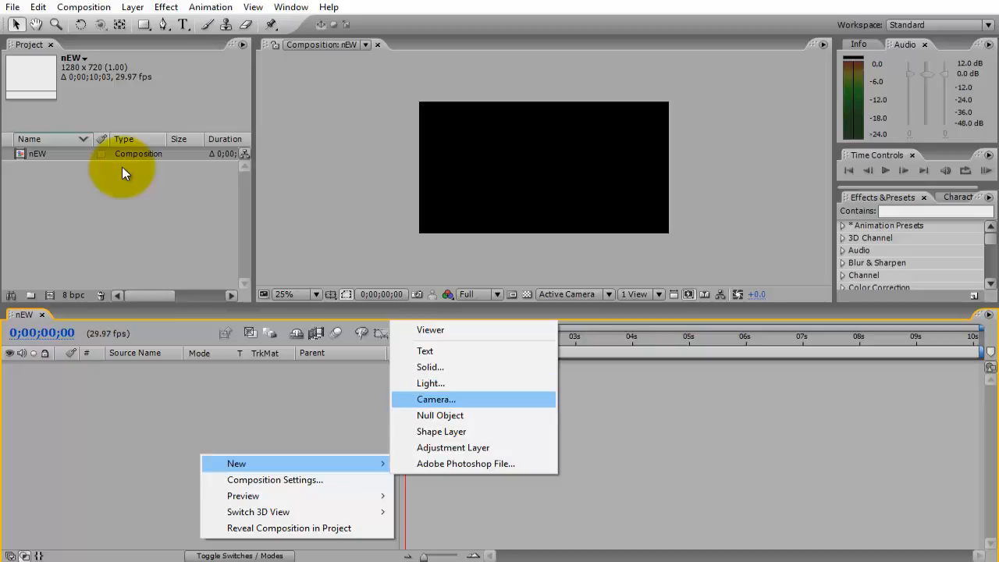
key("Down")
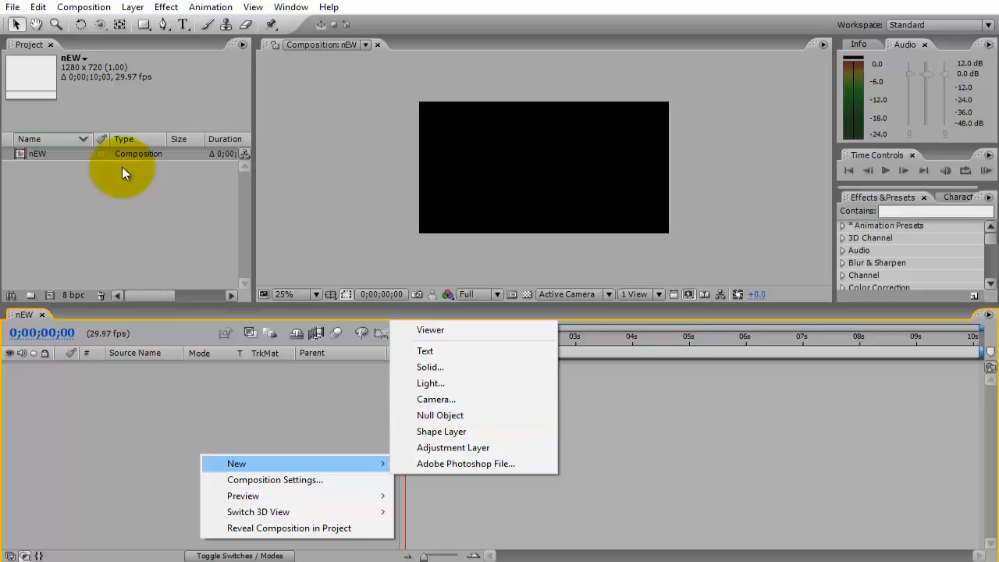
key("Down")
key("Down")
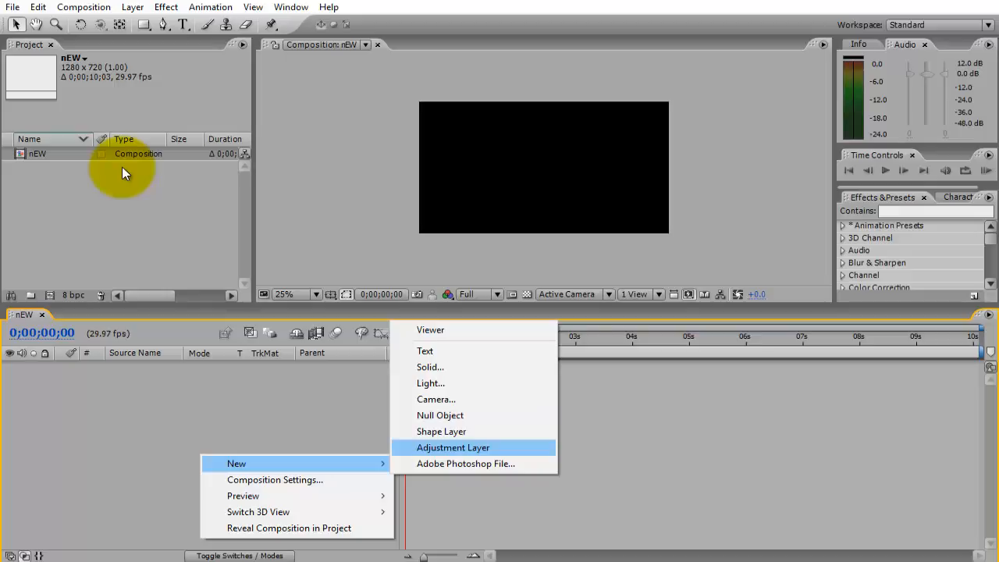
Reopen the nEW composition's settings and close them without making changes.
key("Down")
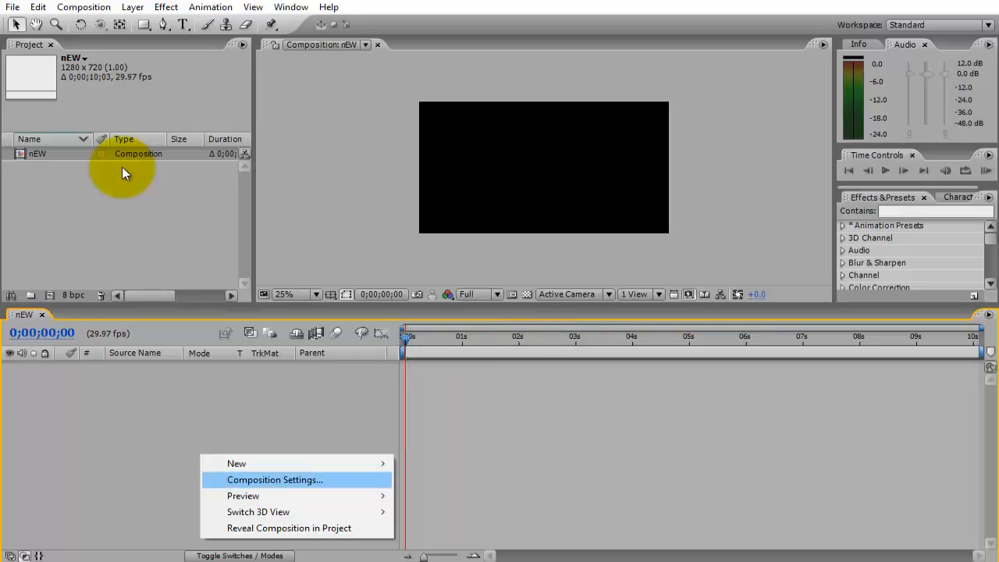
key("Return")
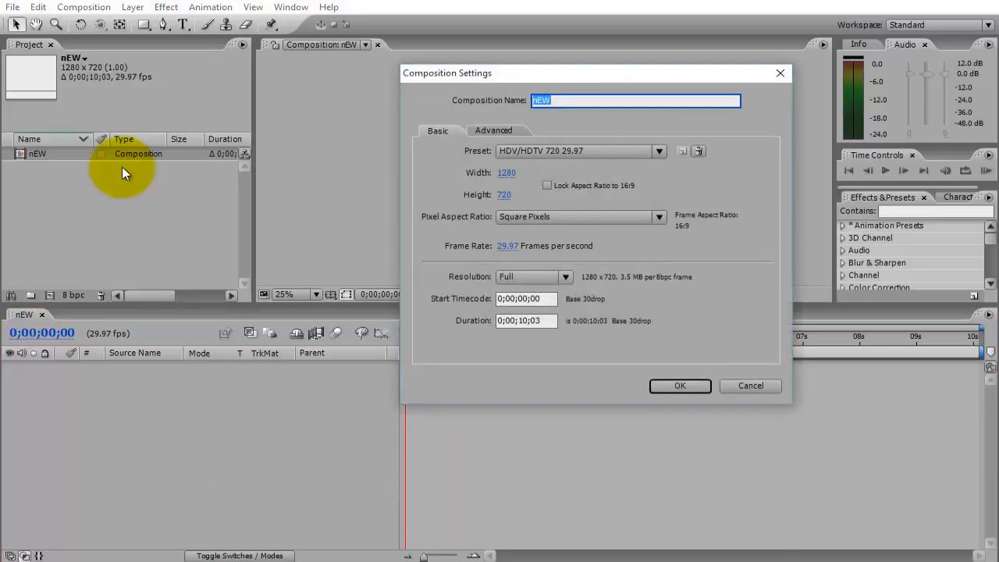
key("Return")
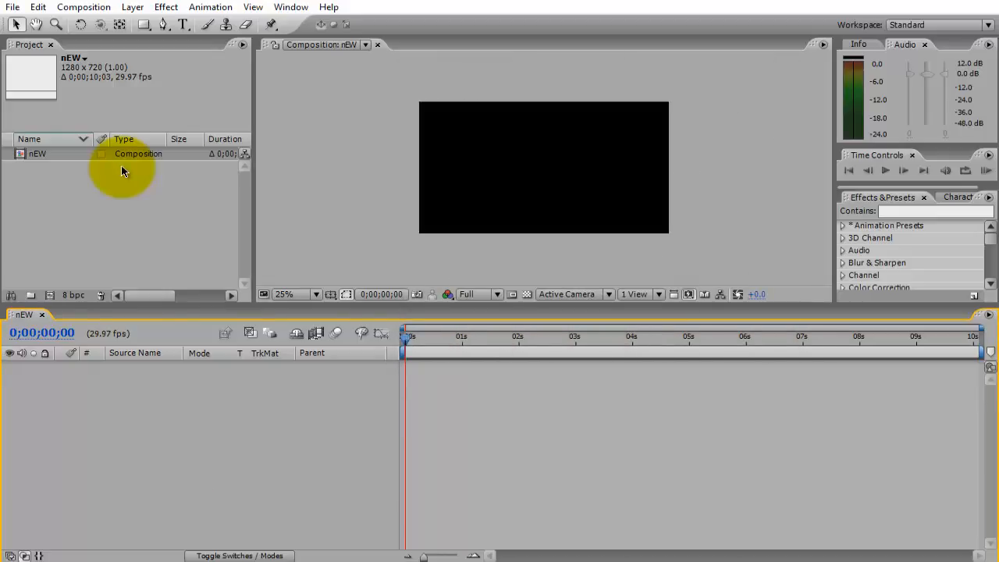
right_click(308, 416)
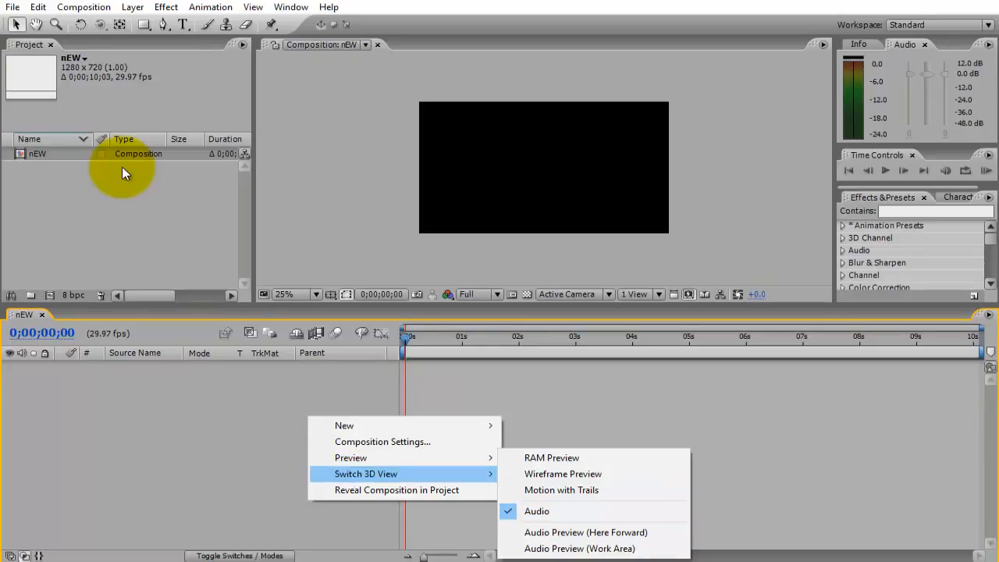
mouse_move(390, 473)
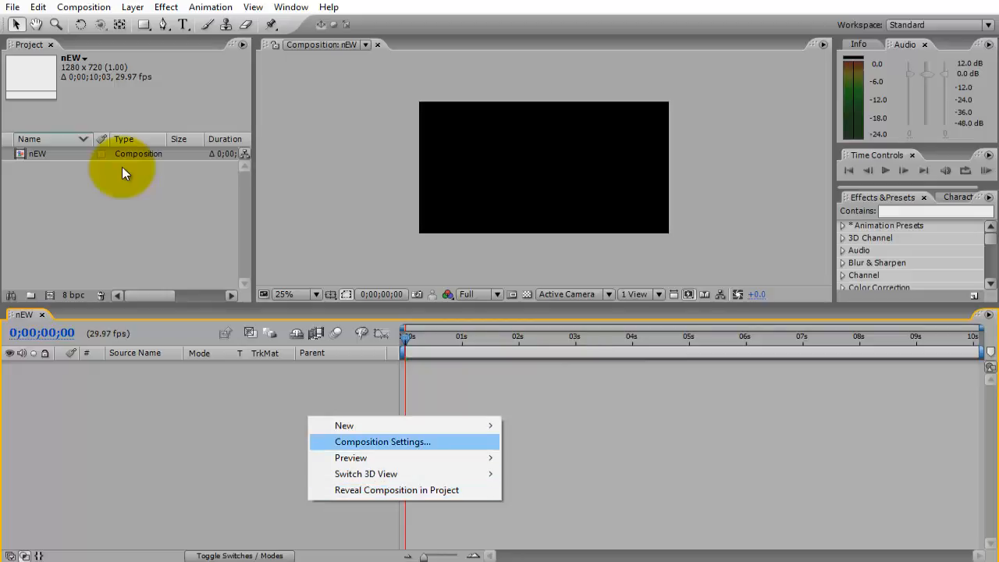
mouse_move(390, 425)
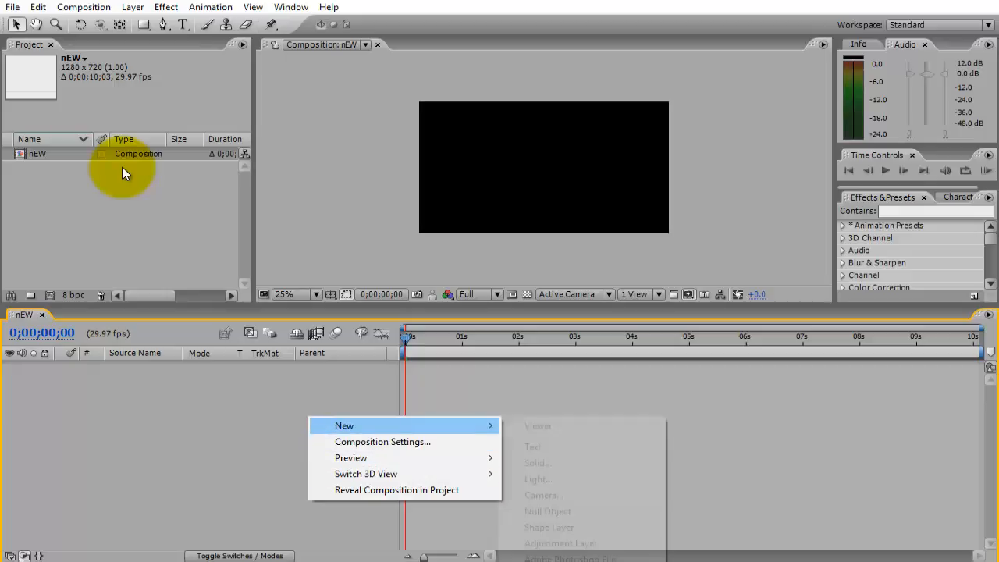
left_click(538, 463)
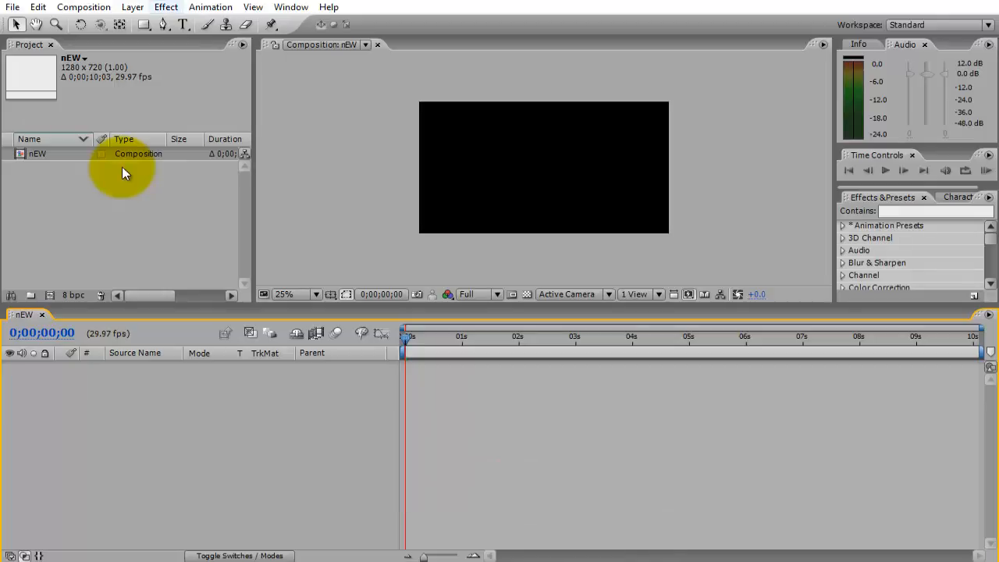
left_click(133, 7)
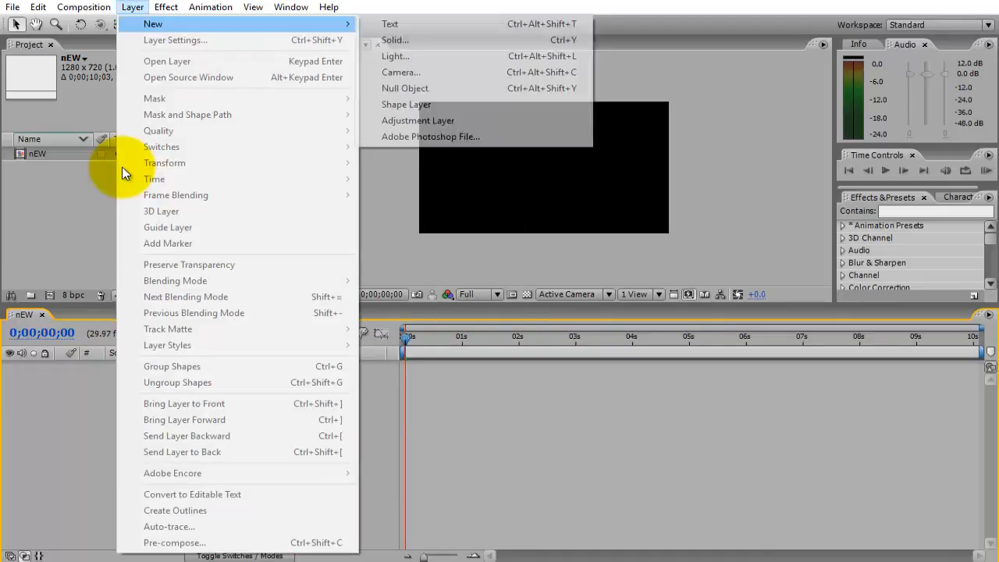
left_click(99, 418)
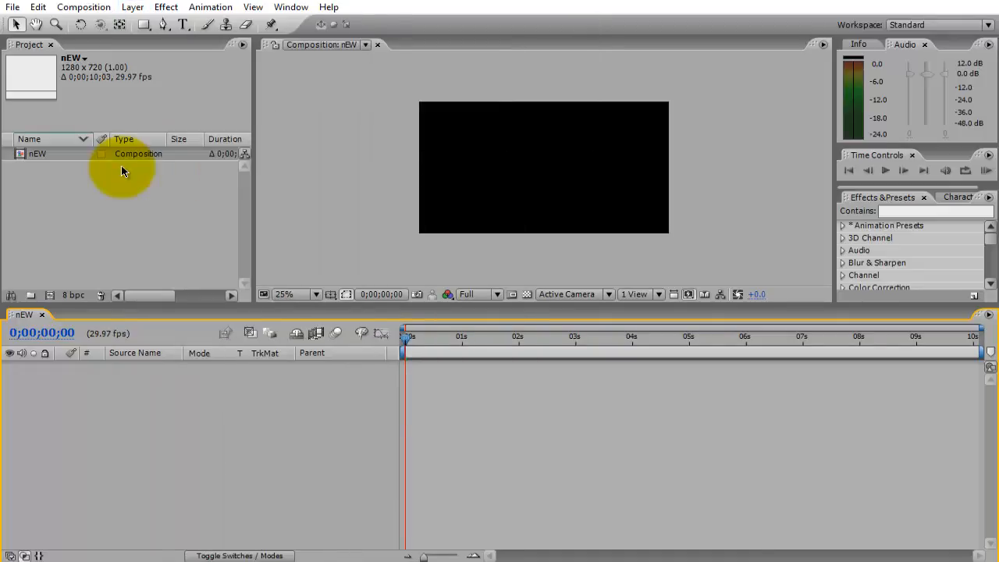
Add a white (FFFFFF) solid layer of 1280 × 720 pixels to the nEW composition.
right_click(99, 419)
mouse_move(135, 428)
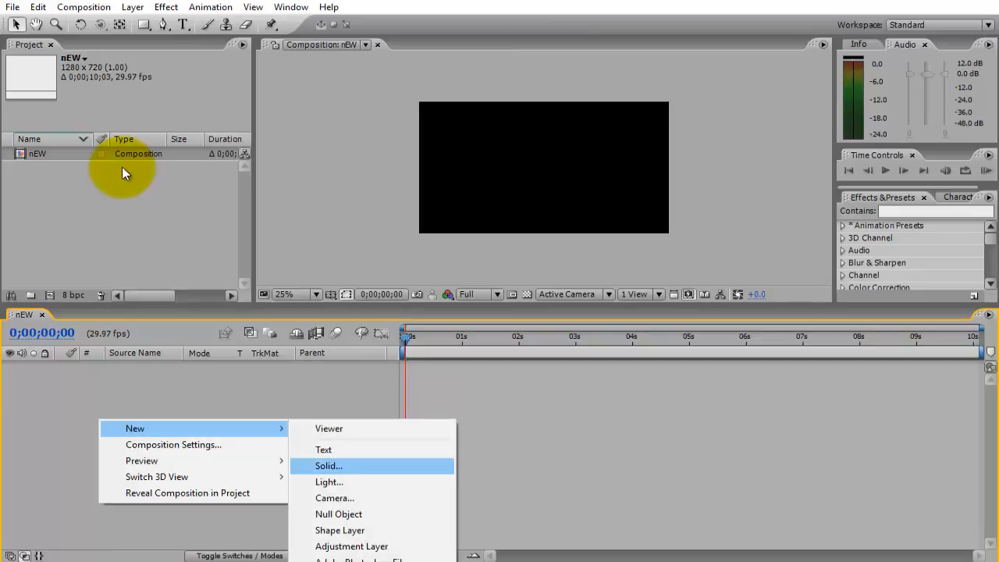
left_click(329, 465)
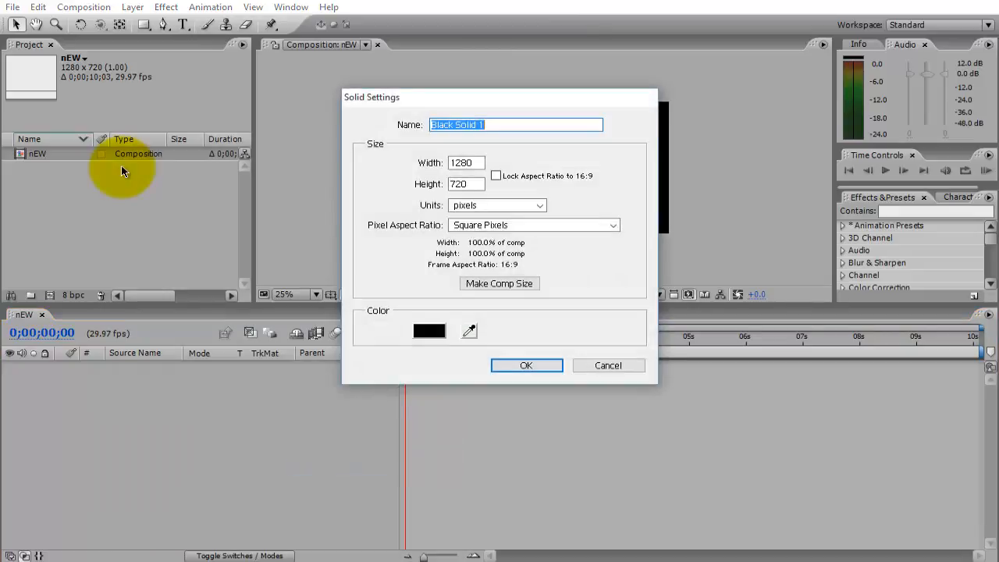
left_click(429, 330)
left_click_drag(164, 348, 156, 338)
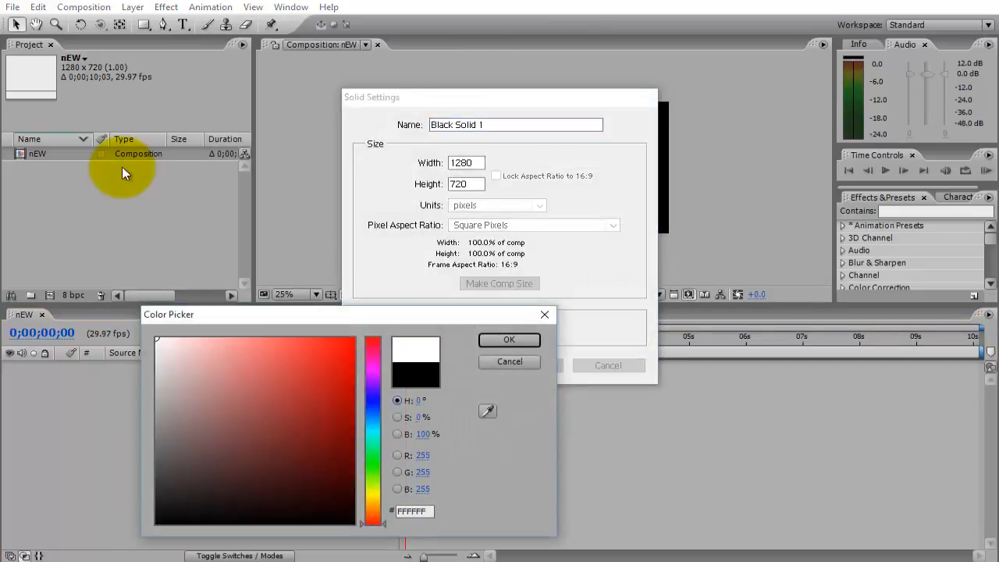
left_click(509, 339)
left_click(521, 365)
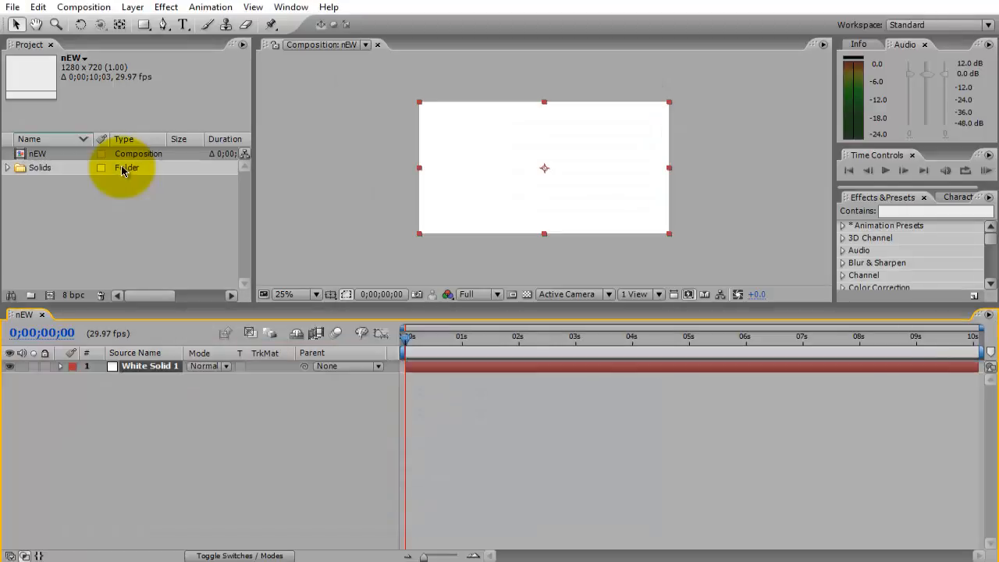
mouse_move(544, 168)
left_mouse_down()
mouse_move(634, 222)
mouse_move(586, 169)
mouse_move(566, 207)
mouse_move(535, 221)
mouse_move(573, 205)
mouse_move(586, 170)
mouse_move(543, 168)
left_mouse_up()
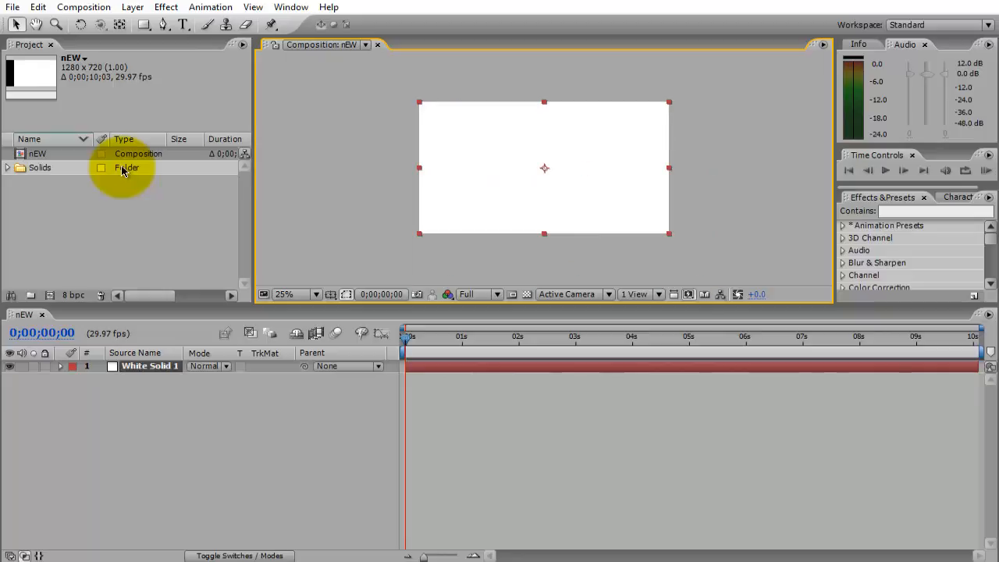
left_click(312, 437)
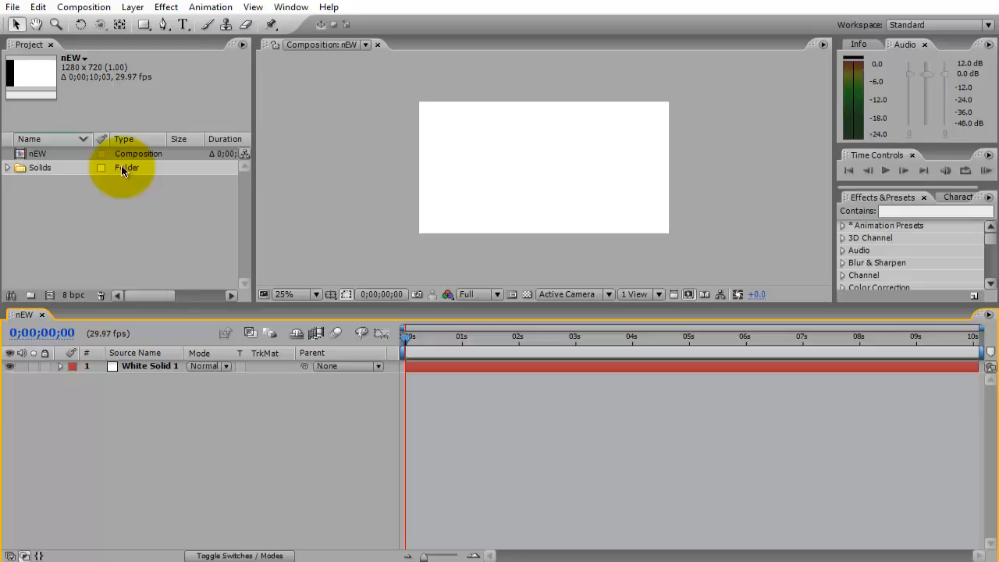
Add a text layer reading "TEXT" above the white solid.
left_click(935, 211)
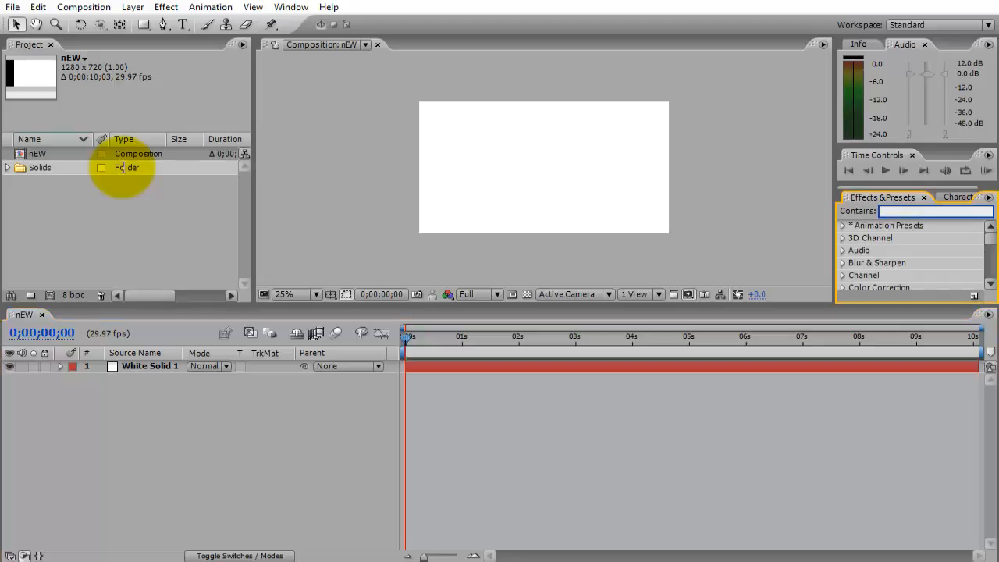
right_click(244, 445)
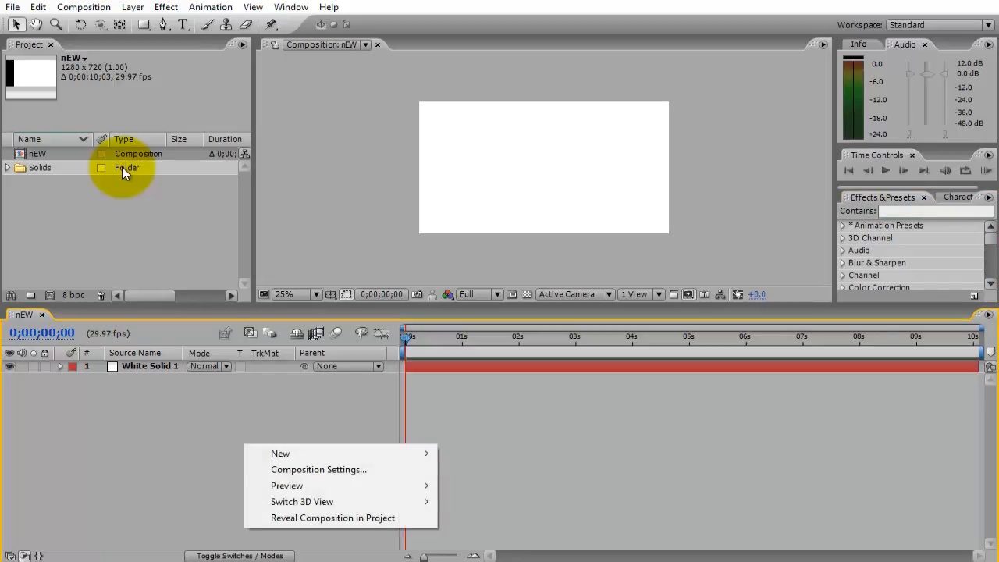
mouse_move(280, 453)
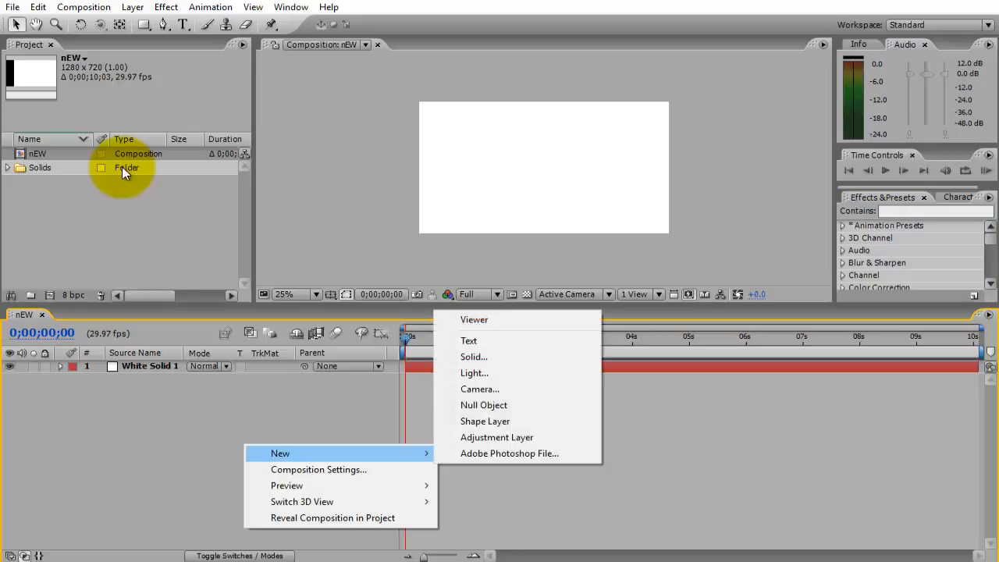
left_click(469, 340)
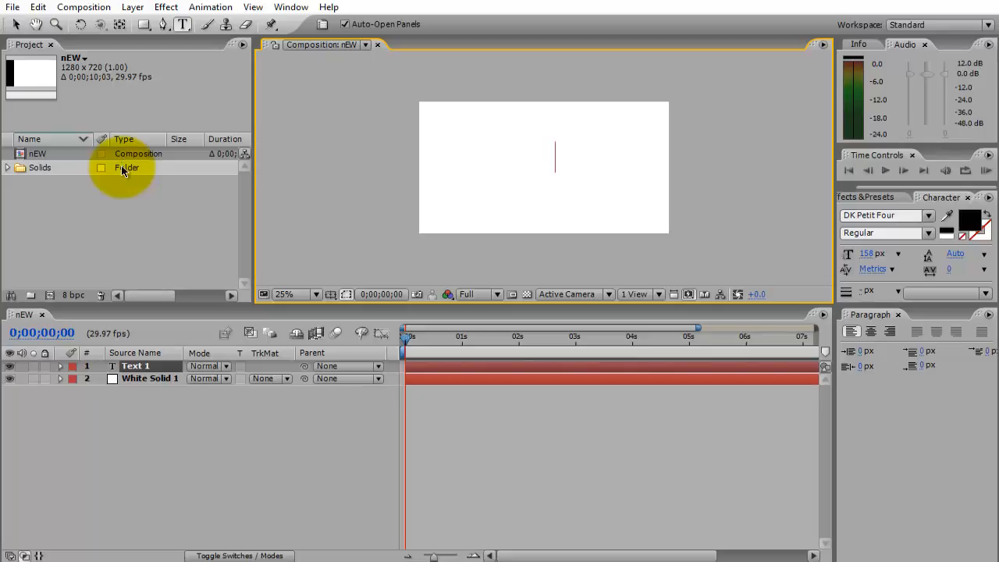
type("TEXT")
Enlarge the whole text to 279 px and move it near the centre of the composition.
key("ctrl+a")
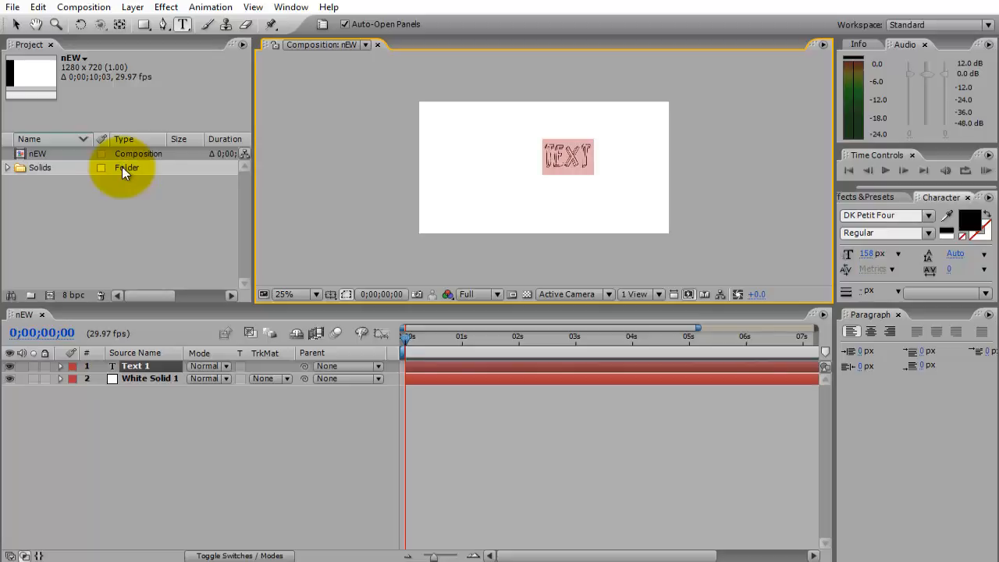
left_click_drag(866, 254, 938, 254)
left_click_drag(628, 191, 590, 220)
left_click_drag(866, 253, 889, 254)
left_click_drag(615, 196, 590, 205)
left_click(484, 445)
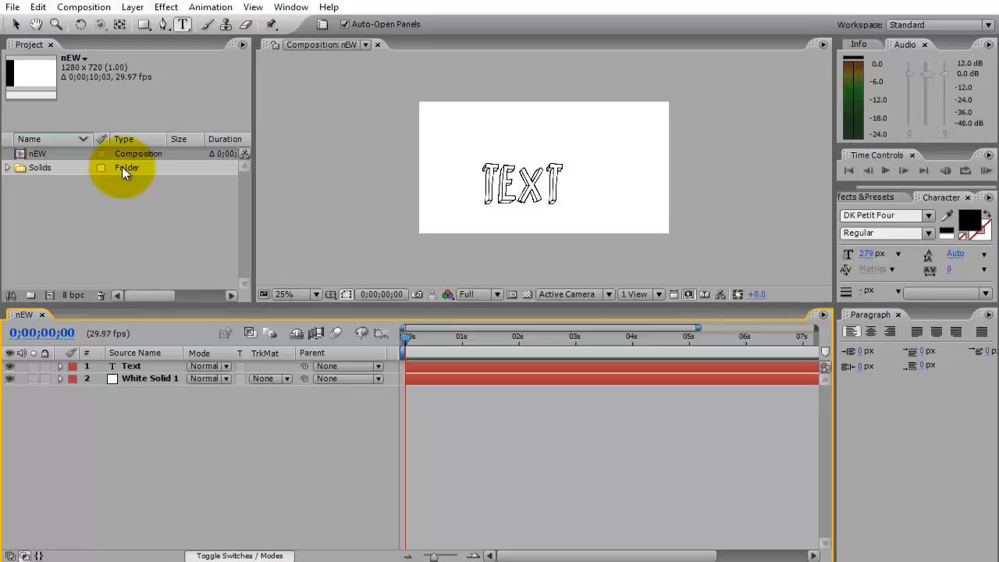
Look through the layers' blending modes and leave the timeline showing the layer switches instead of the modes.
key("F4")
key("F4")
key("F4")
key("F4")
key("F4")
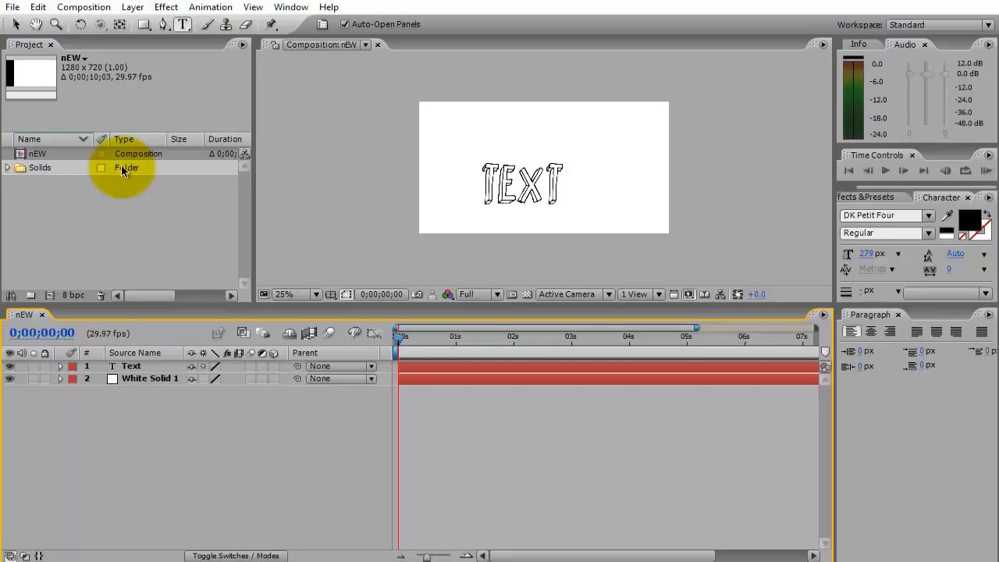
key("F4")
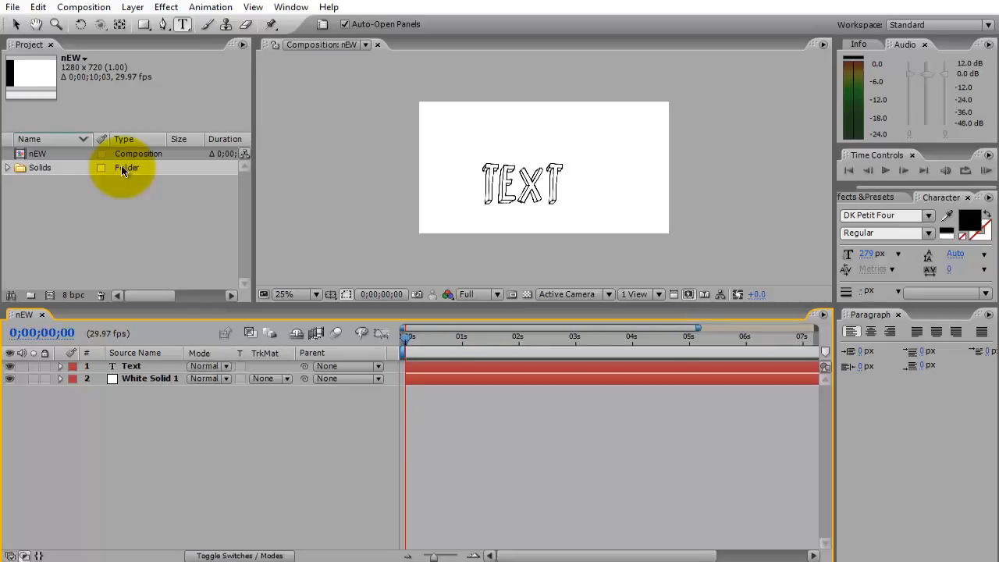
key("F4")
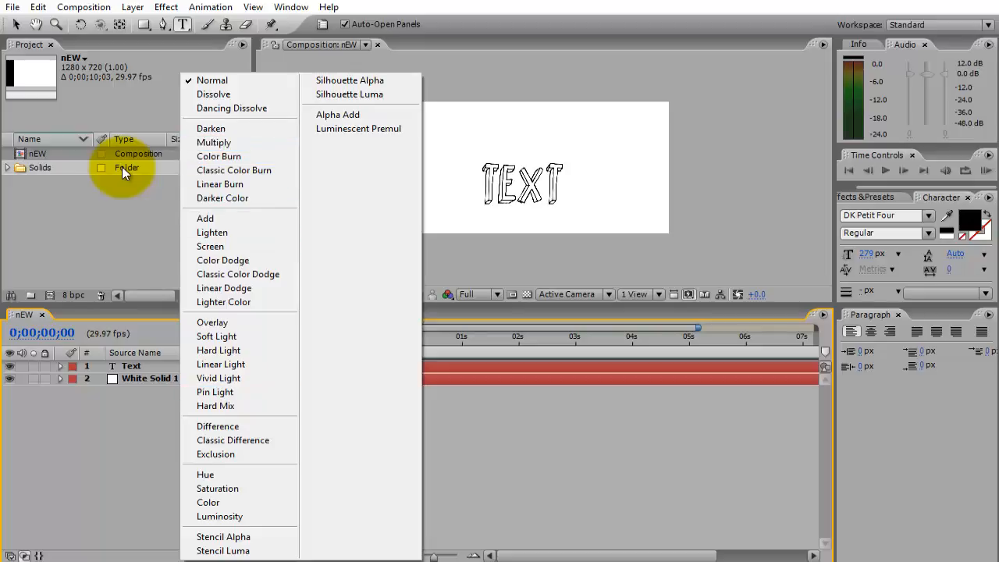
key("Escape")
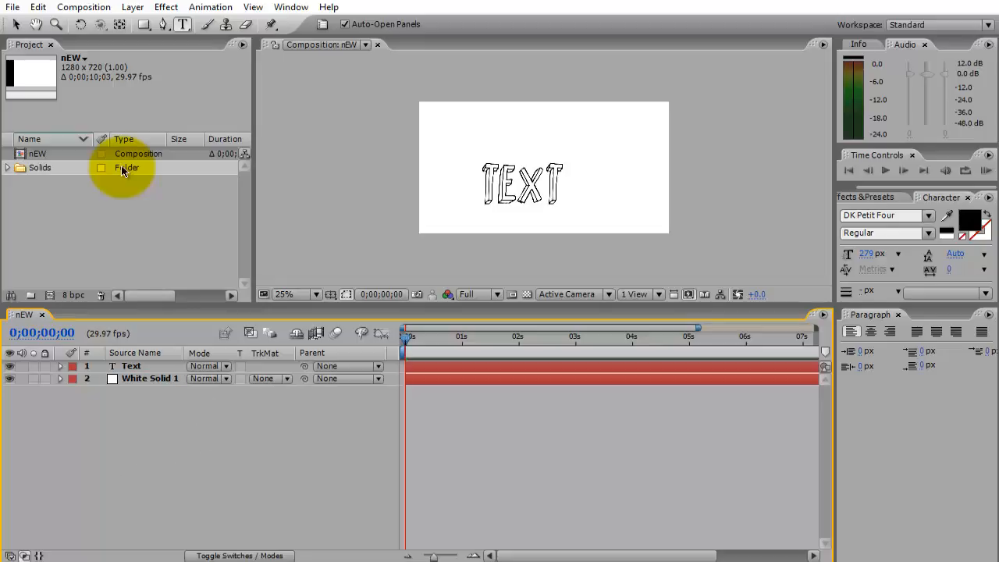
key("F4")
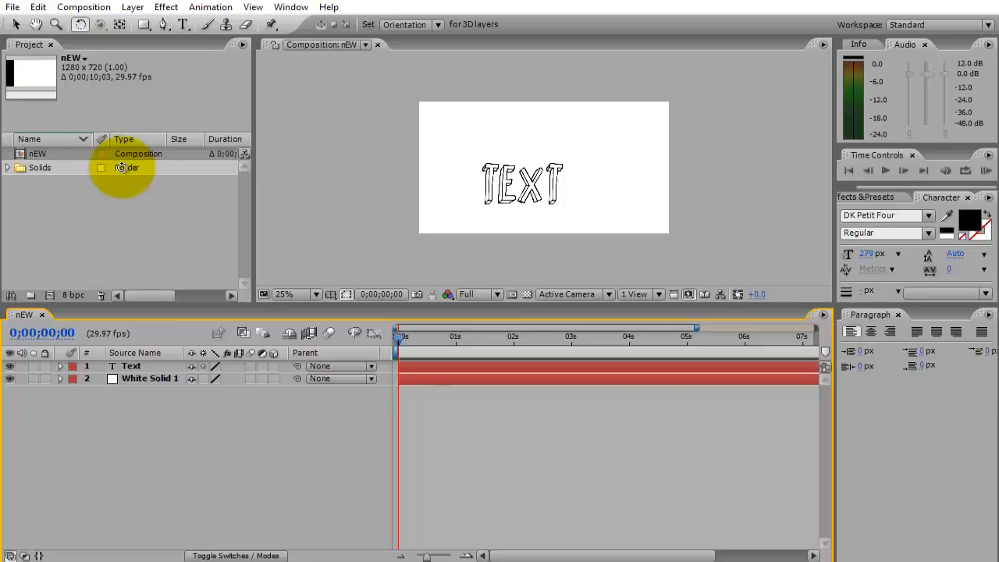
Try rotating the flat text with the Rotation tool, undo it and make the Text layer 3D.
left_click_drag(527, 186, 524, 208)
key("ctrl+z")
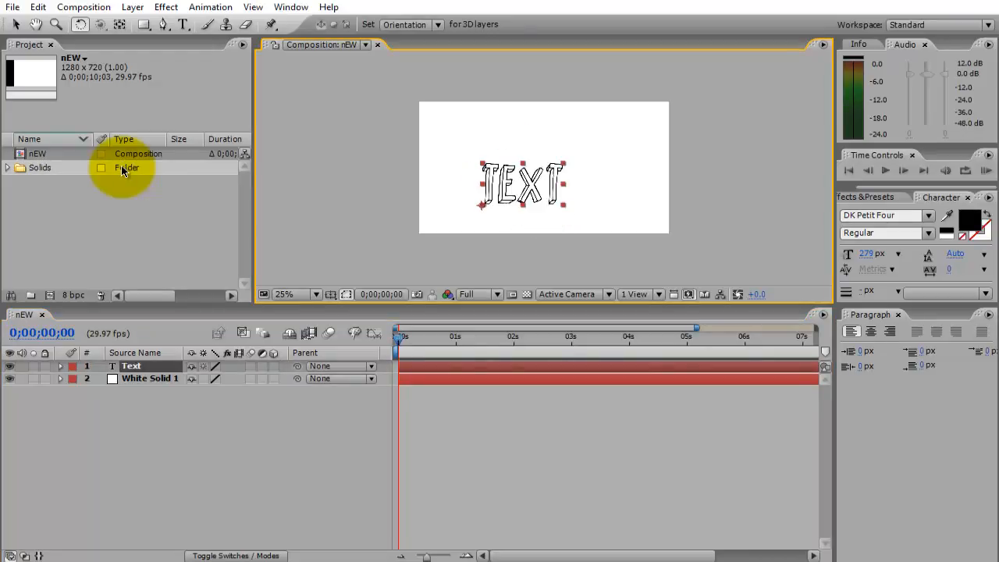
left_click(273, 366)
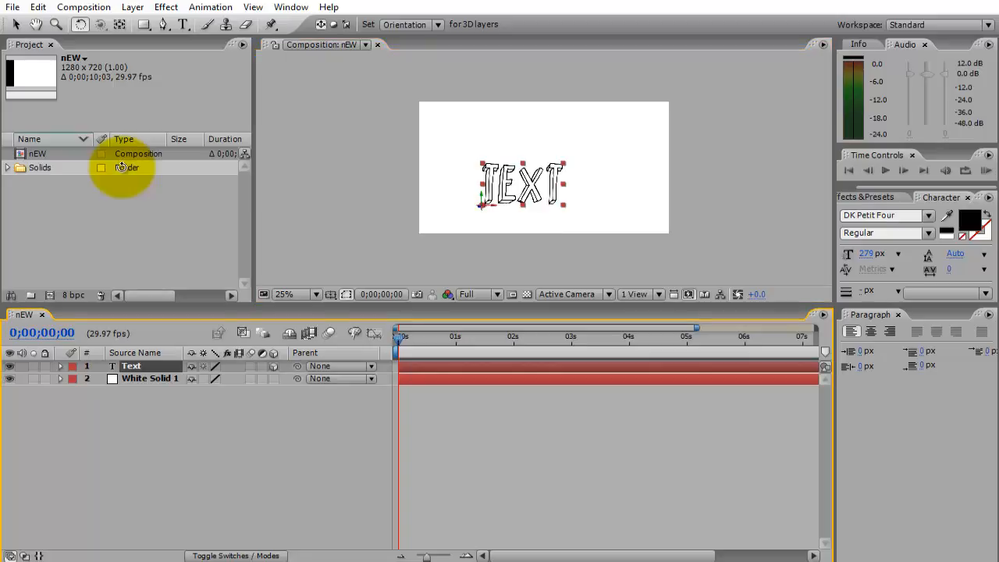
key("period")
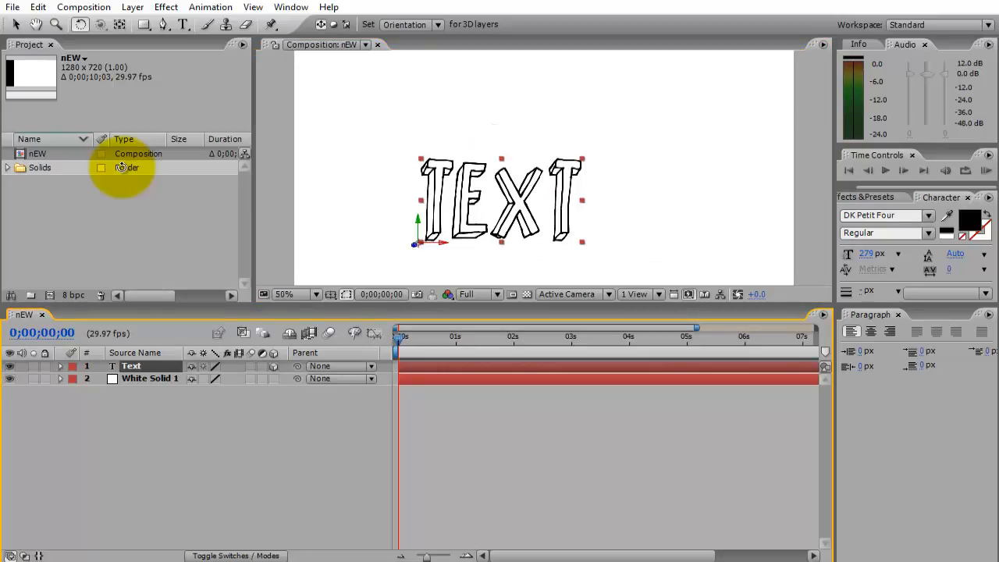
key("comma")
Try rotating the 3D text freely with the Rotation tool, undo it and return to the Selection tool.
left_click_drag(121, 167, 121, 167)
key("ctrl+z")
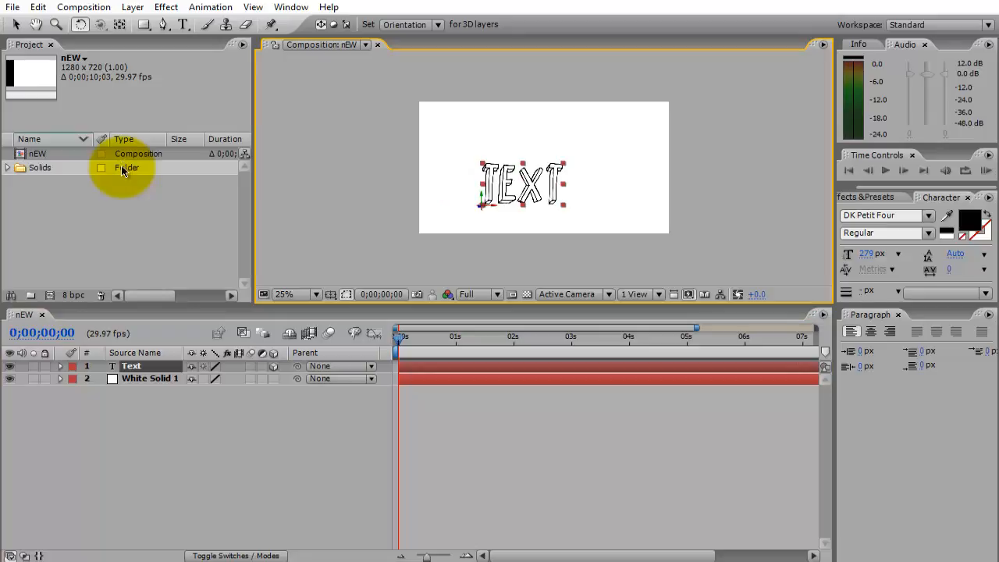
key("v")
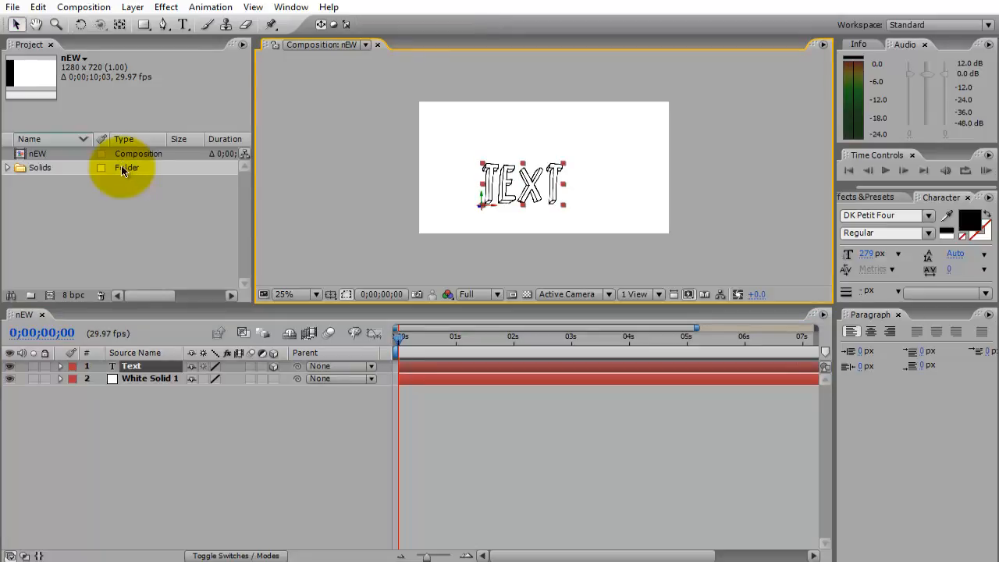
Reveal the Text layer's rotation properties, undo a trial Y orientation of 167° and set Y Rotation to 39°.
key("r")
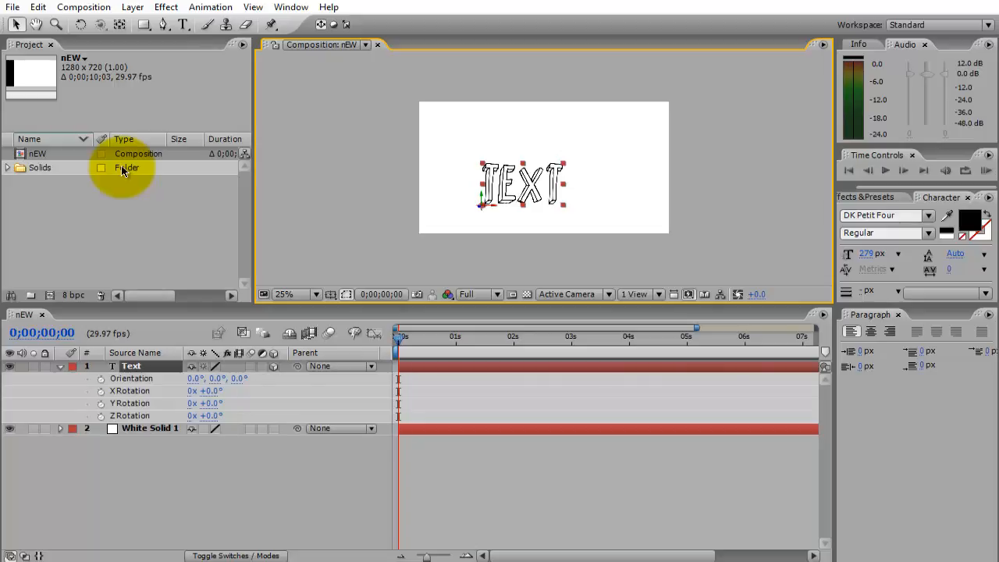
left_click_drag(218, 379, 348, 378)
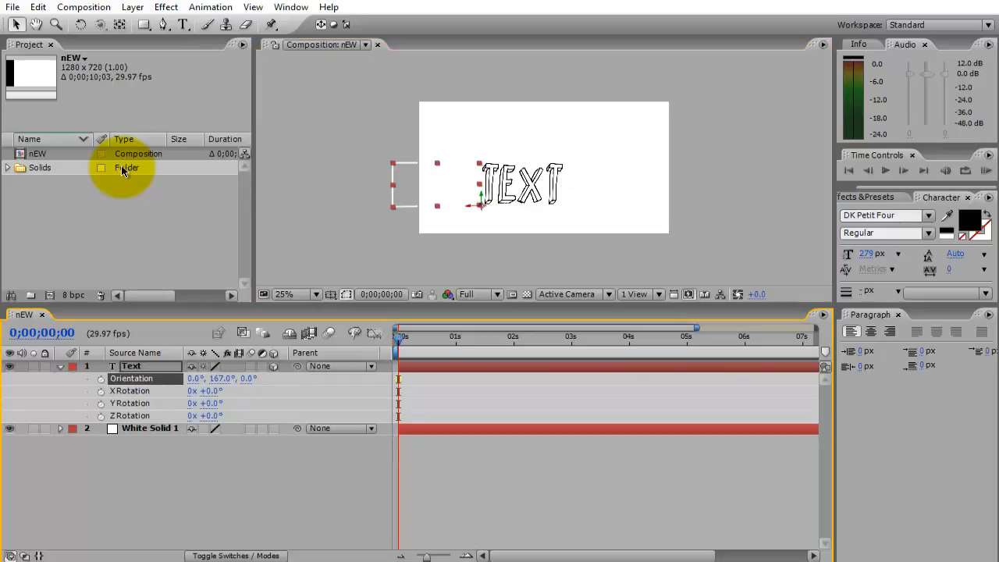
key("ctrl+z")
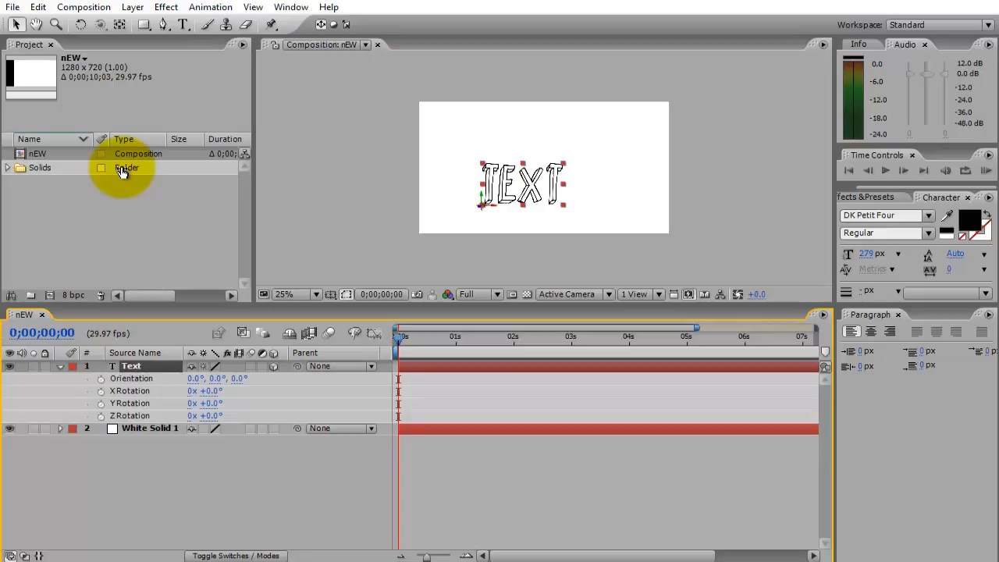
mouse_move(210, 404)
left_mouse_down()
mouse_move(248, 404)
mouse_move(218, 404)
left_mouse_up()
key("ctrl+shift+a")
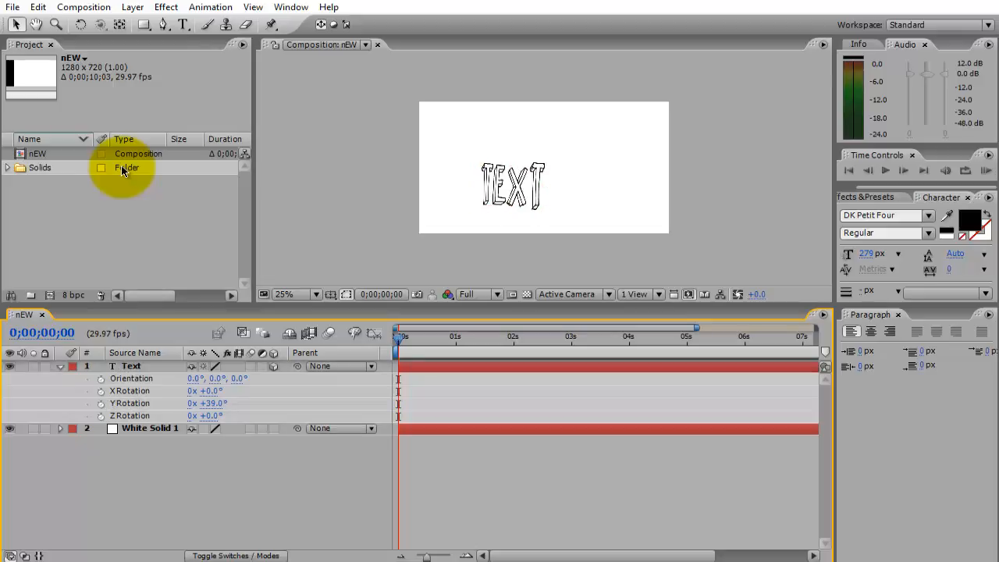
Duplicate the Text layer and reveal the duplicate's rotation properties.
left_click(61, 366)
left_click(131, 366)
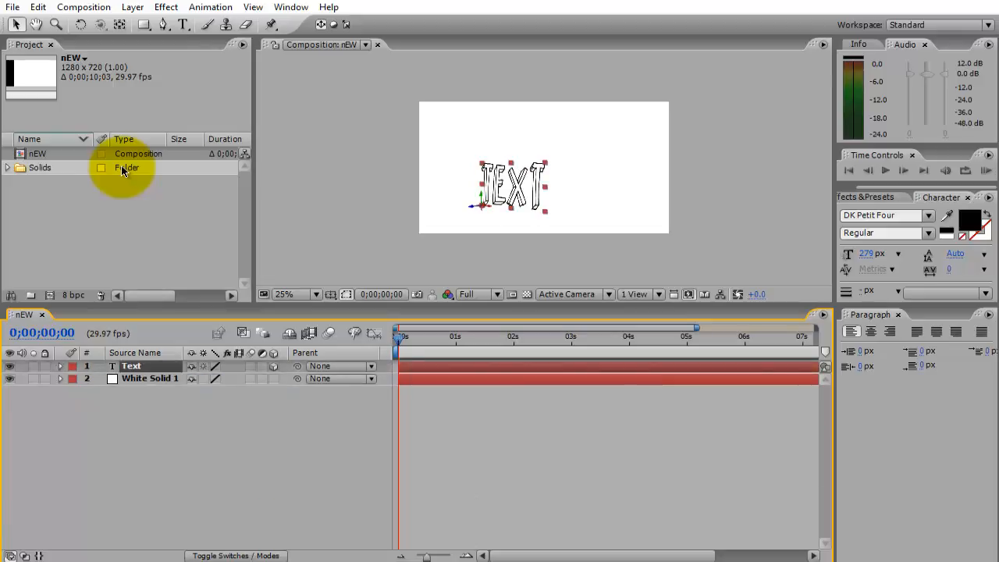
key("ctrl+d")
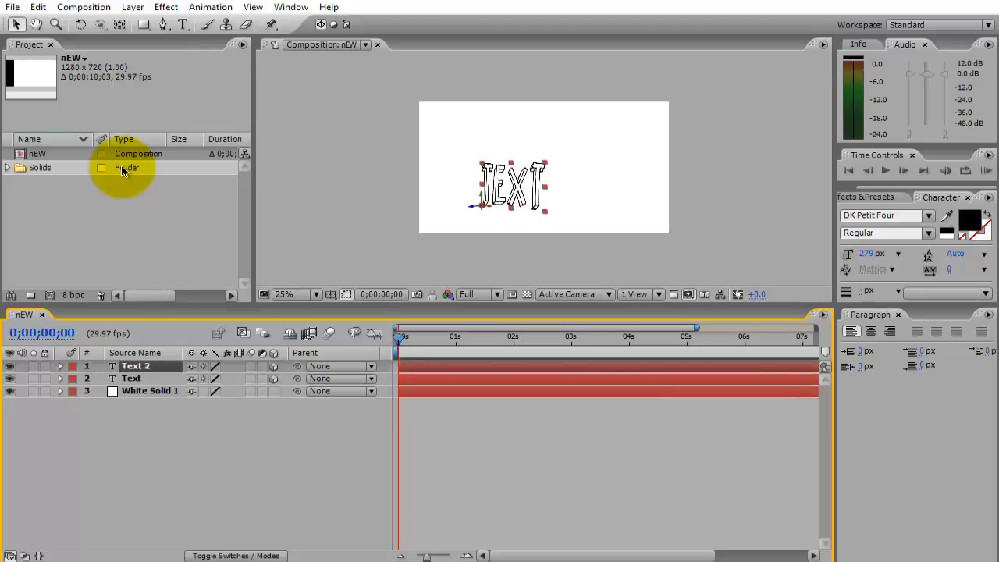
key("r")
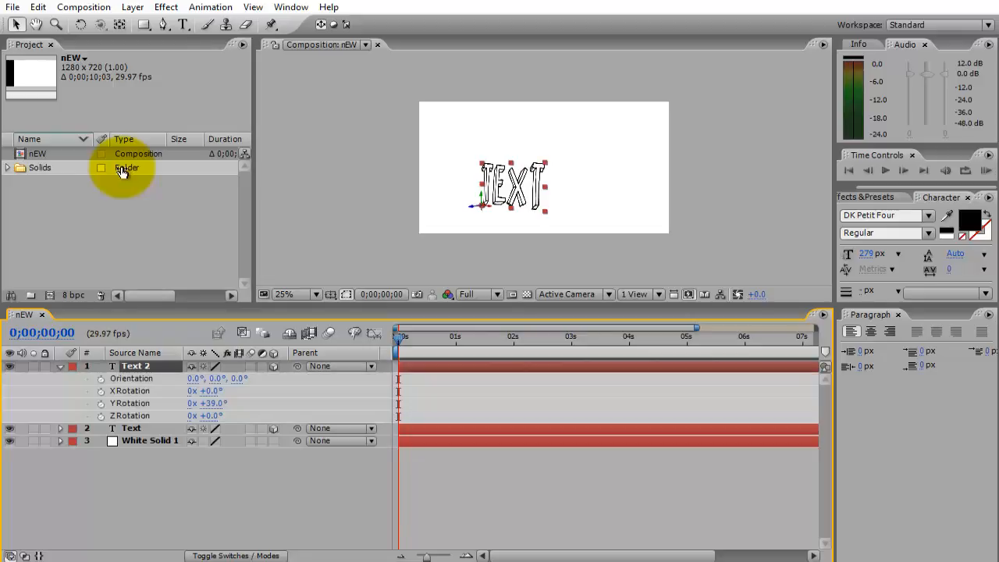
Try an X Rotation of 33° on the duplicated text layer and undo it.
left_click(129, 390)
left_click_drag(213, 390, 221, 391)
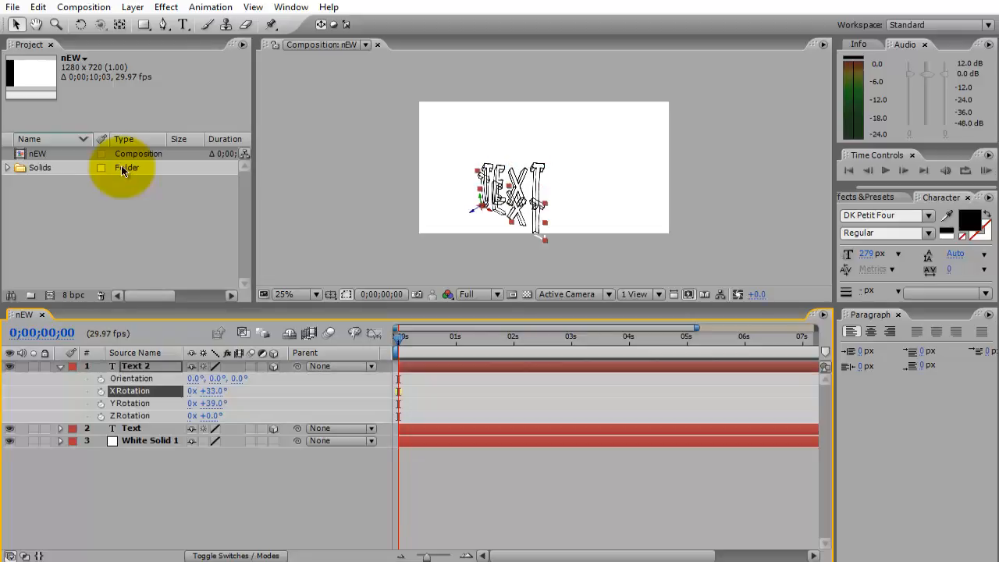
key("ctrl+z")
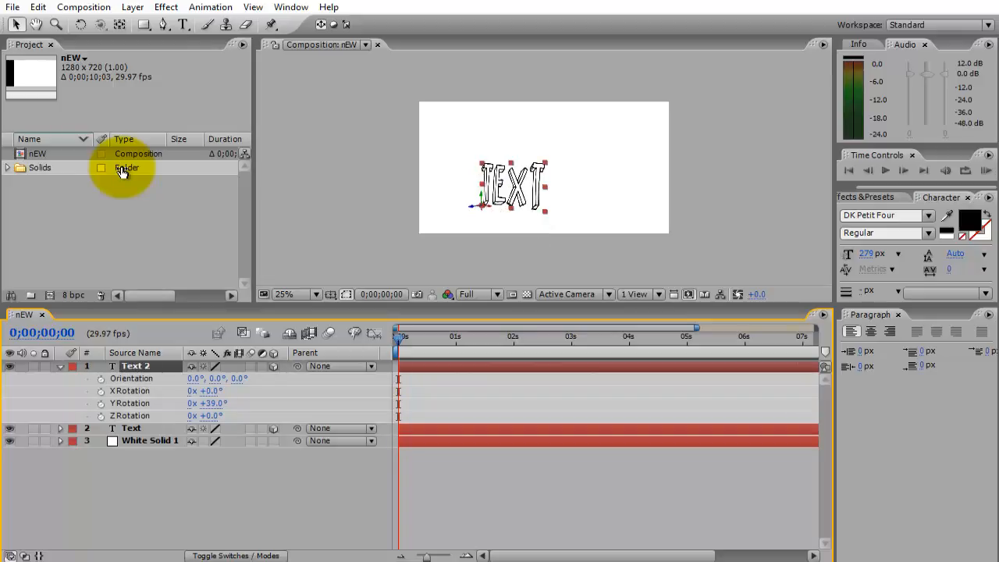
Set the duplicated text layer's X Rotation to -103° and hide the original Text layer.
mouse_move(212, 391)
left_mouse_down()
mouse_move(241, 391)
mouse_move(150, 391)
mouse_move(179, 391)
left_mouse_up()
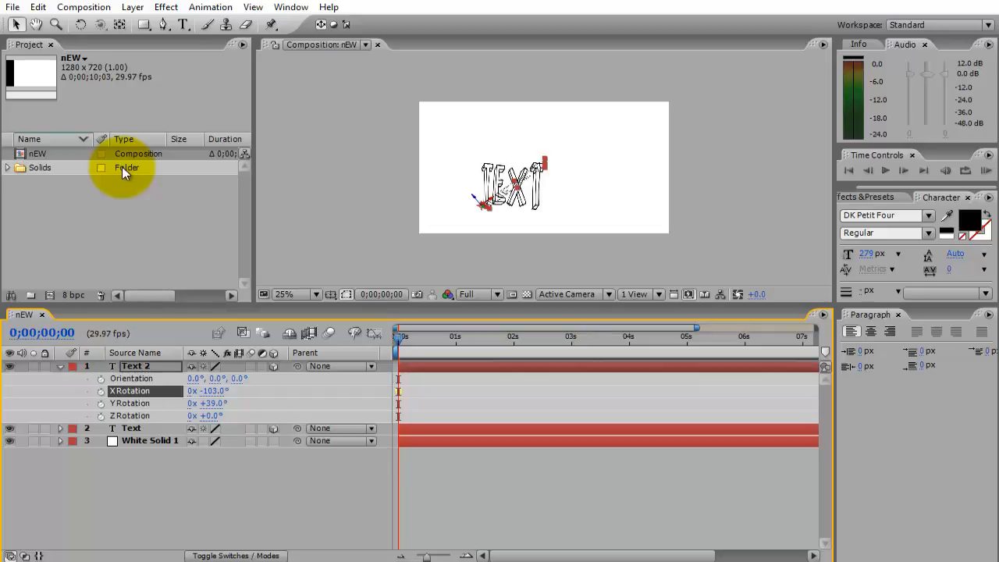
left_click(9, 427)
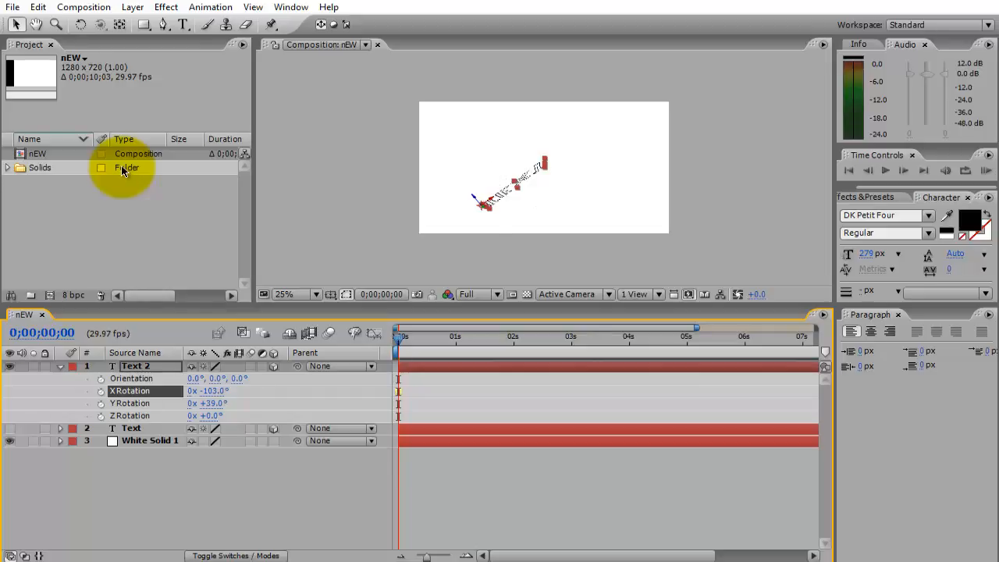
Try rotating the duplicated text freely in 3D with the Rotation tool and undo the orientation change.
key("w")
mouse_move(511, 187)
left_mouse_down()
mouse_move(531, 176)
mouse_move(546, 187)
mouse_move(515, 211)
mouse_move(538, 214)
mouse_move(530, 234)
mouse_move(546, 219)
mouse_move(538, 195)
left_mouse_up()
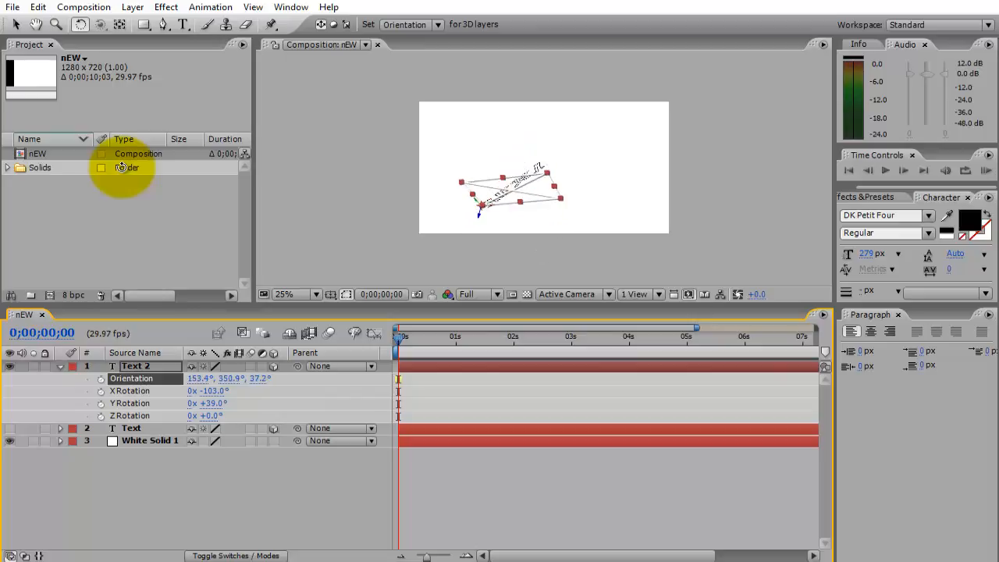
key("v")
key("ctrl+z")
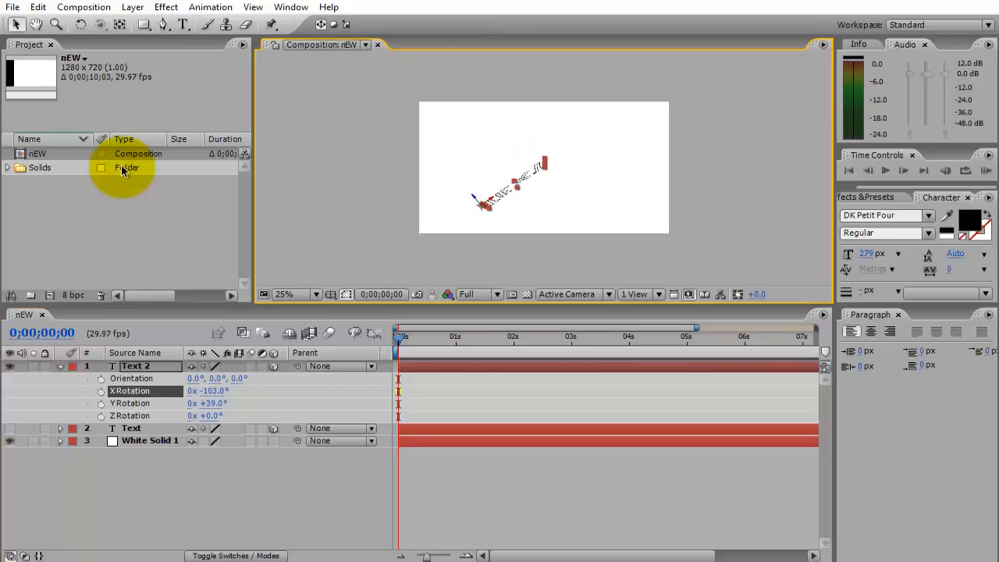
Undo the duplicated text layer's X Rotation change and the hiding of the original Text layer.
key("ctrl+z")
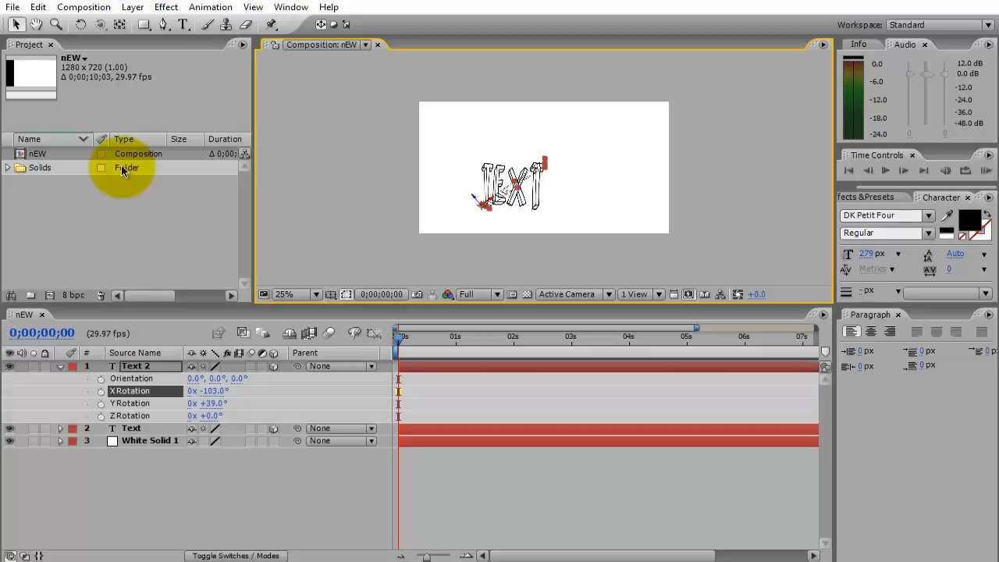
key("ctrl+shift+z")
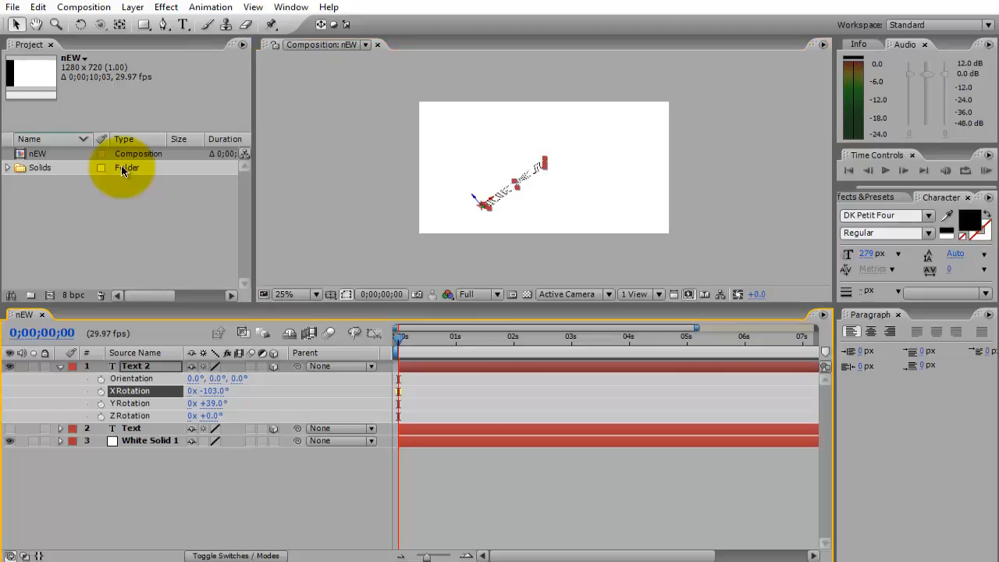
key("ctrl+z")
key("ctrl+z")
key("ctrl+z")
key("ctrl+z")
key("ctrl+z")
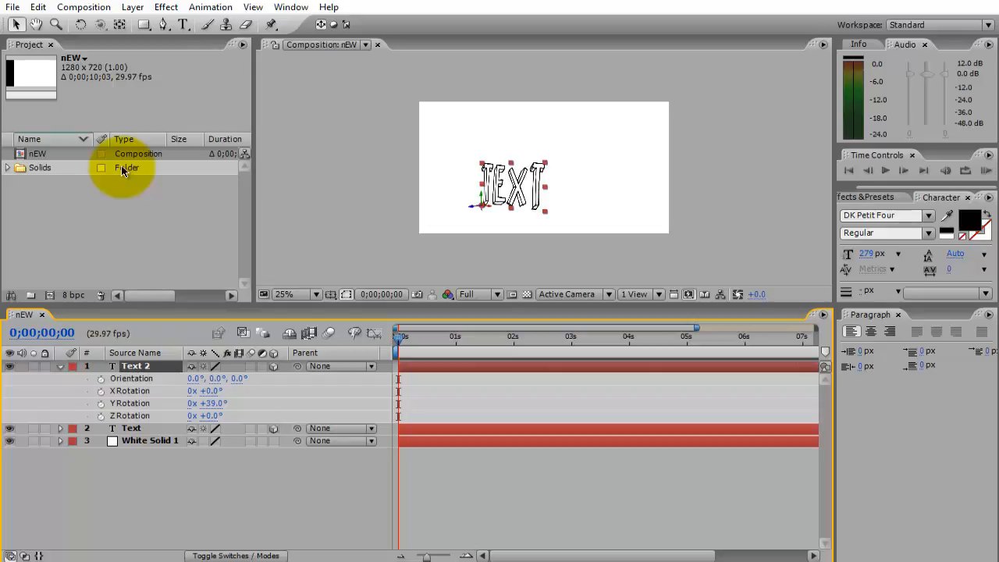
Hide the original Text layer, try a Z Orientation of 48° on the duplicated text layer and undo it.
key("ctrl+z")
key("ctrl+z")
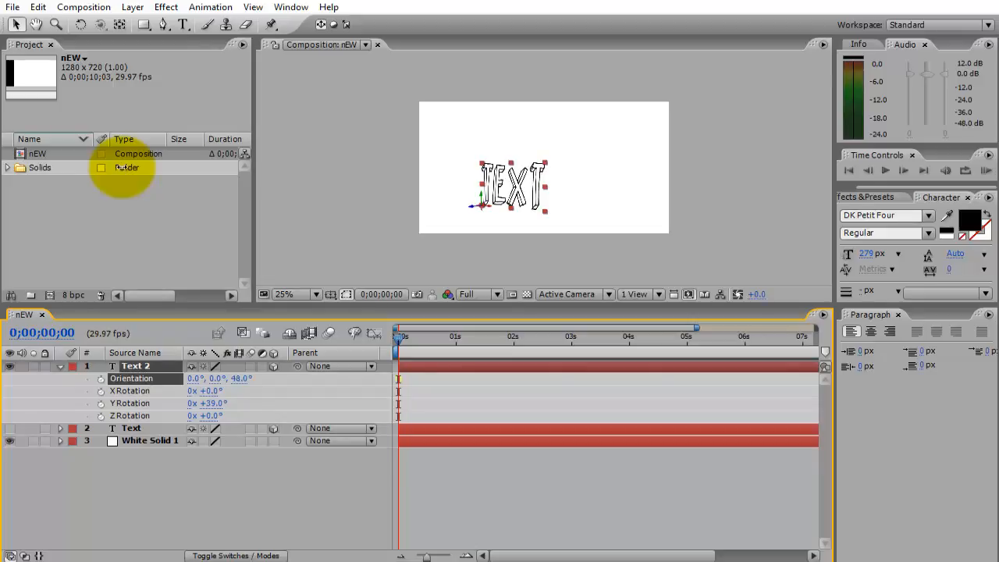
key("ctrl+z")
Try an X Rotation of 42° on the duplicated text layer and undo it.
key("ctrl+z")
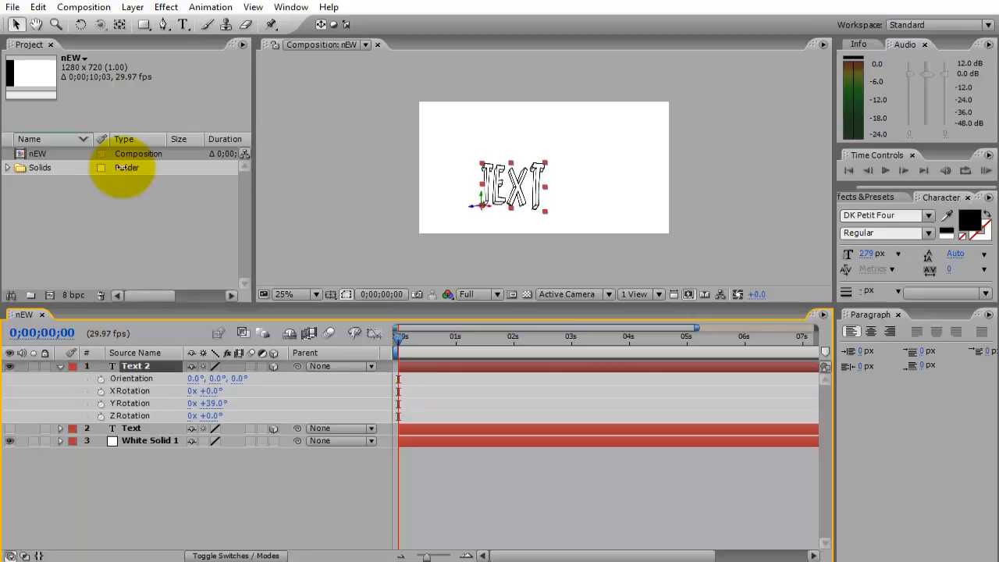
key("ctrl+z")
key("ctrl+z")
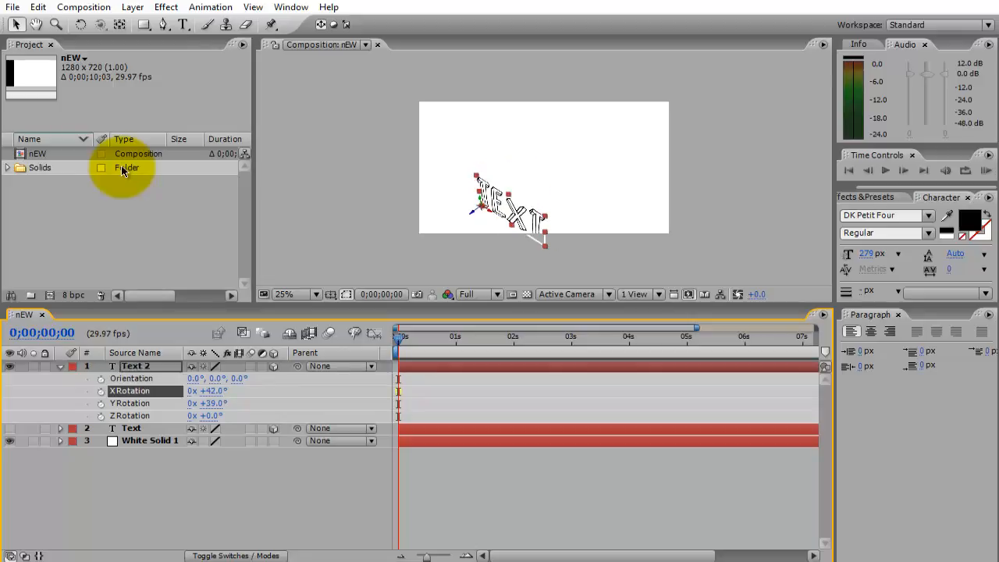
key("ctrl+z")
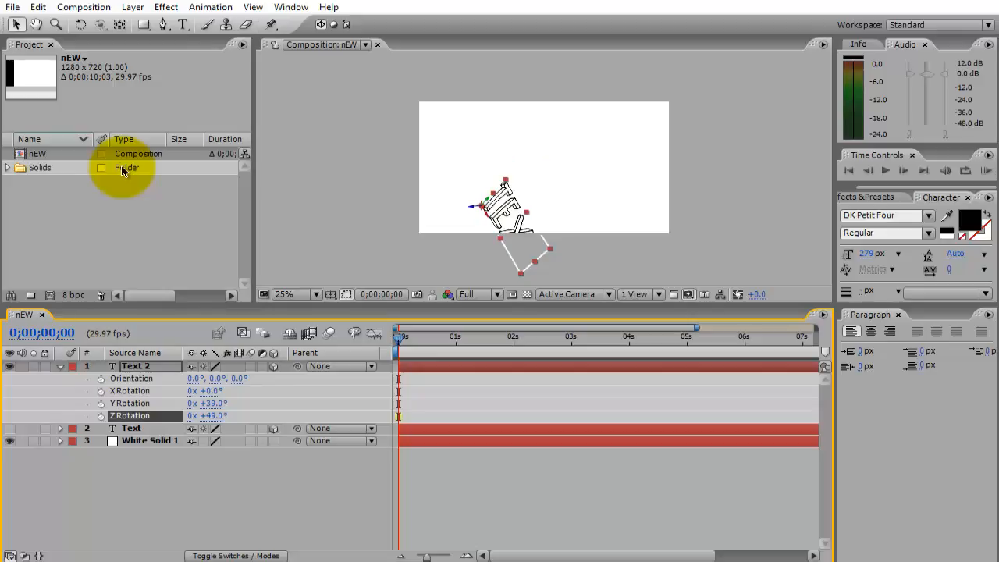
Try a Z Rotation of 49° and a Y Rotation change on the duplicated text layer, undoing both.
key("ctrl+z")
key("ctrl+z")
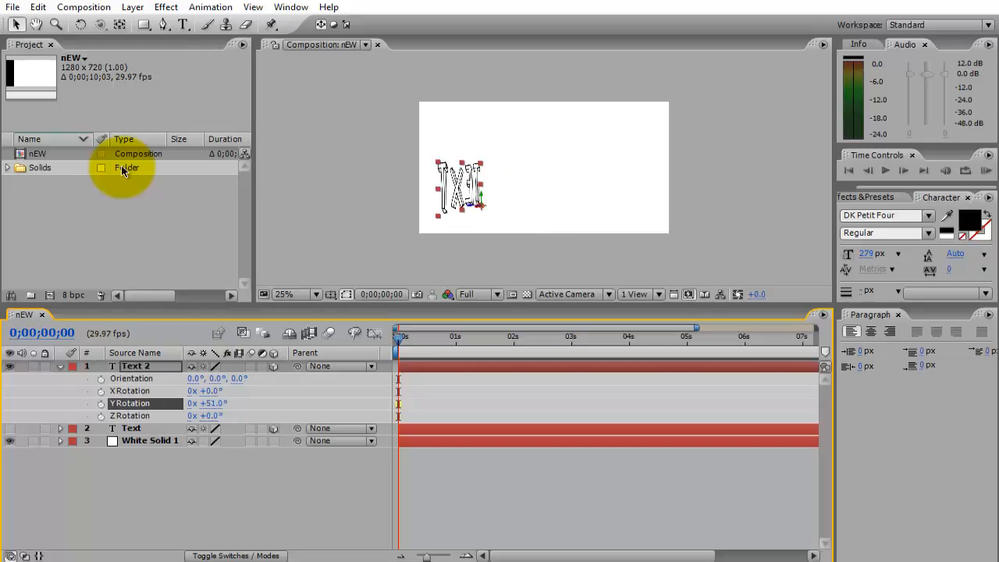
key("ctrl+z")
key("ctrl+z")
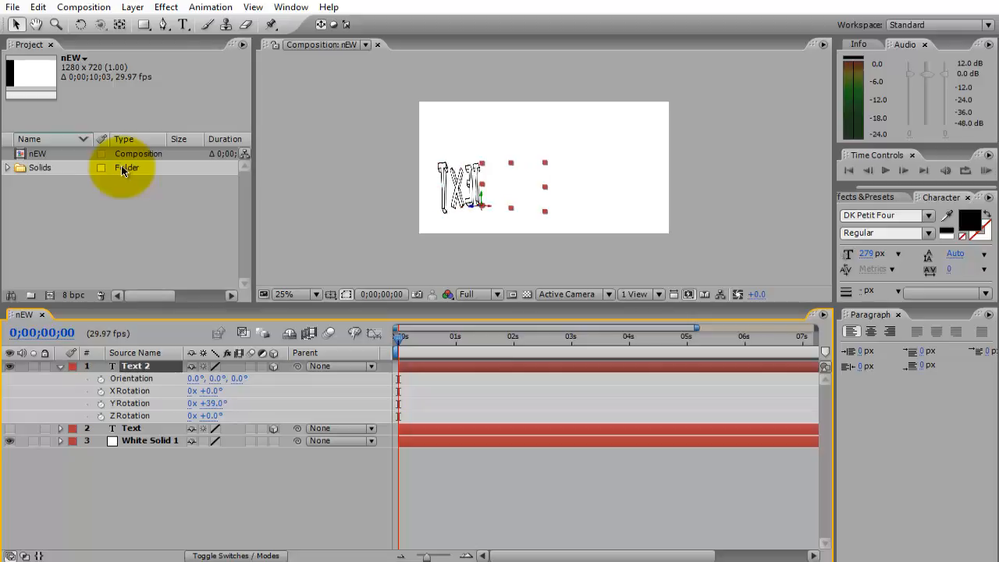
Set the duplicated text layer's X Rotation to 24° and move the text up and right toward the composition's centre.
mouse_move(212, 391)
left_mouse_down()
mouse_move(257, 391)
mouse_move(181, 391)
left_mouse_up()
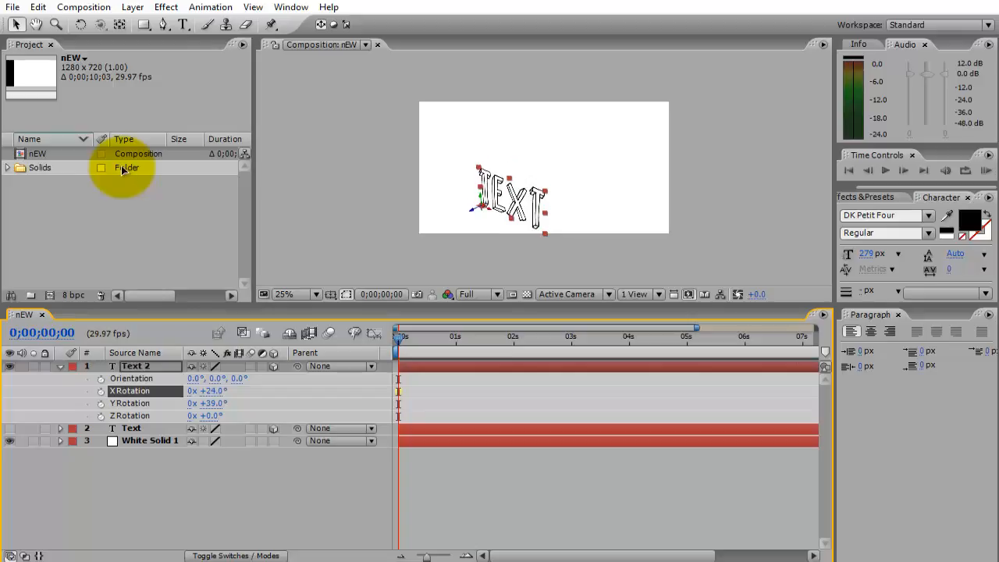
mouse_move(513, 202)
left_mouse_down()
mouse_move(560, 193)
mouse_move(540, 190)
left_mouse_up()
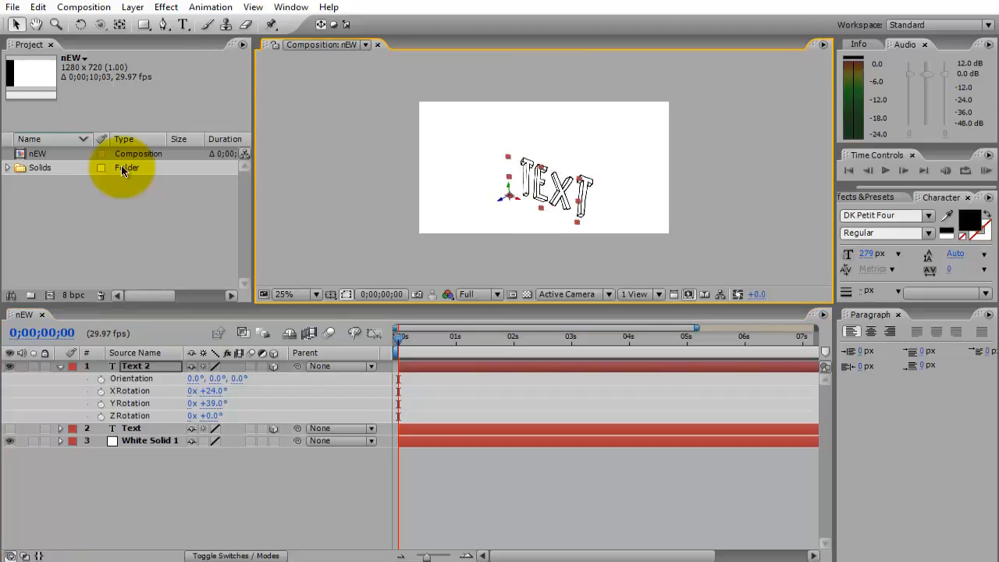
Rotate the duplicated text freely in 3D with the Rotation tool to an Orientation of about 258°, 326.9°, 319.7°.
key("period")
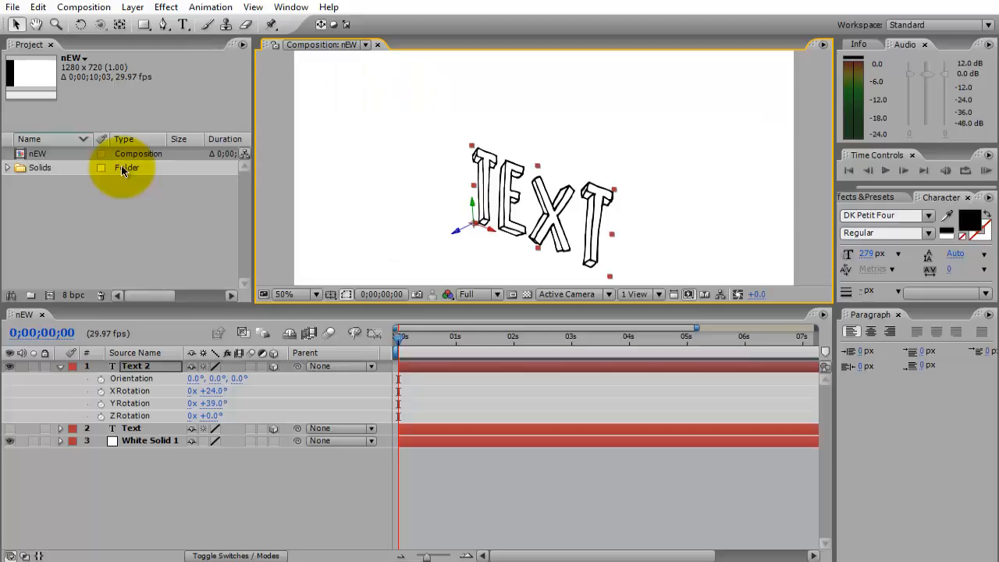
key("w")
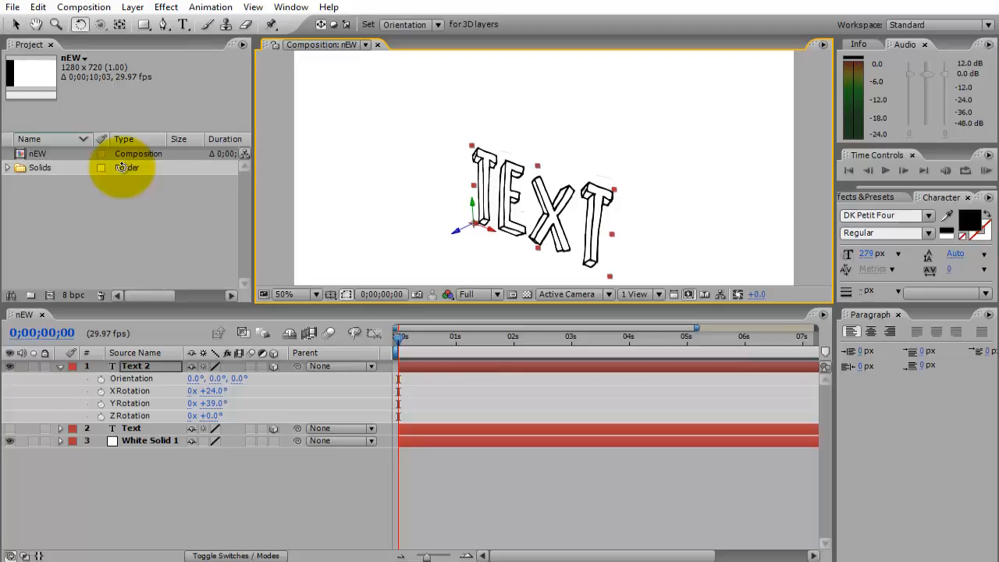
mouse_move(544, 207)
left_mouse_down()
mouse_move(577, 187)
mouse_move(560, 147)
left_mouse_up()
key("v")
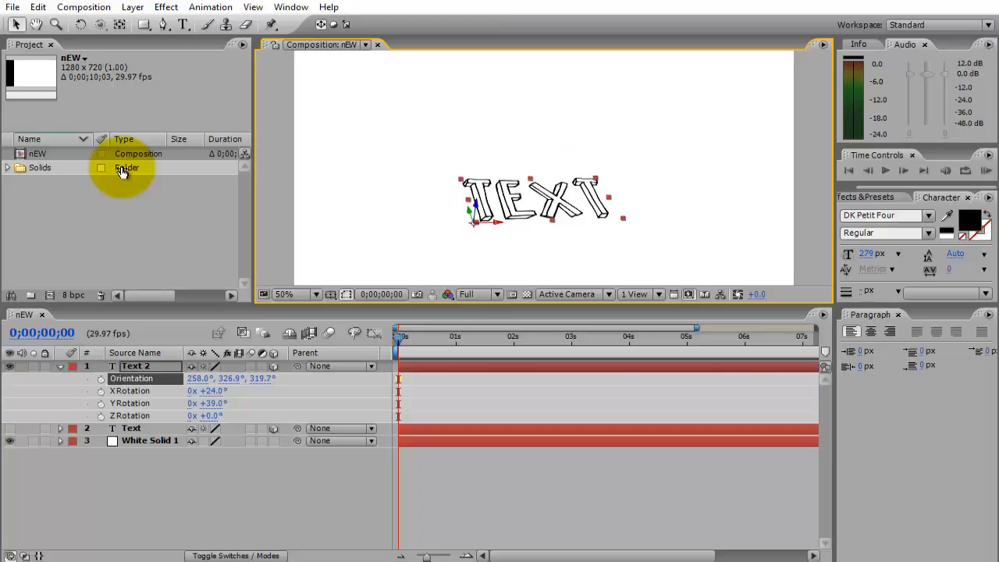
Set the duplicated text layer's Z Rotation to 70° and move the text slightly up and left in the frame.
left_click_drag(213, 416, 267, 416)
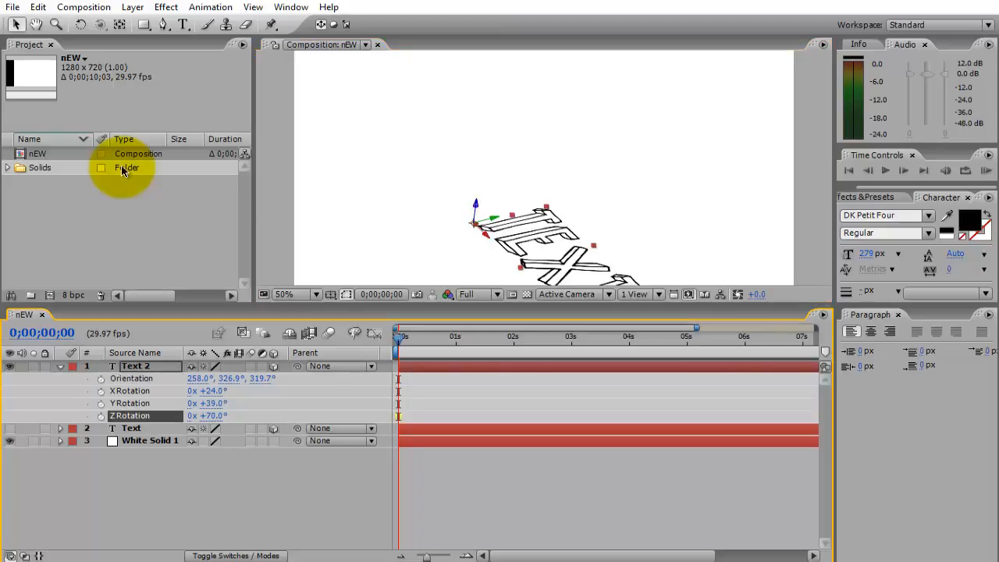
scroll(544, 167, "down", 1)
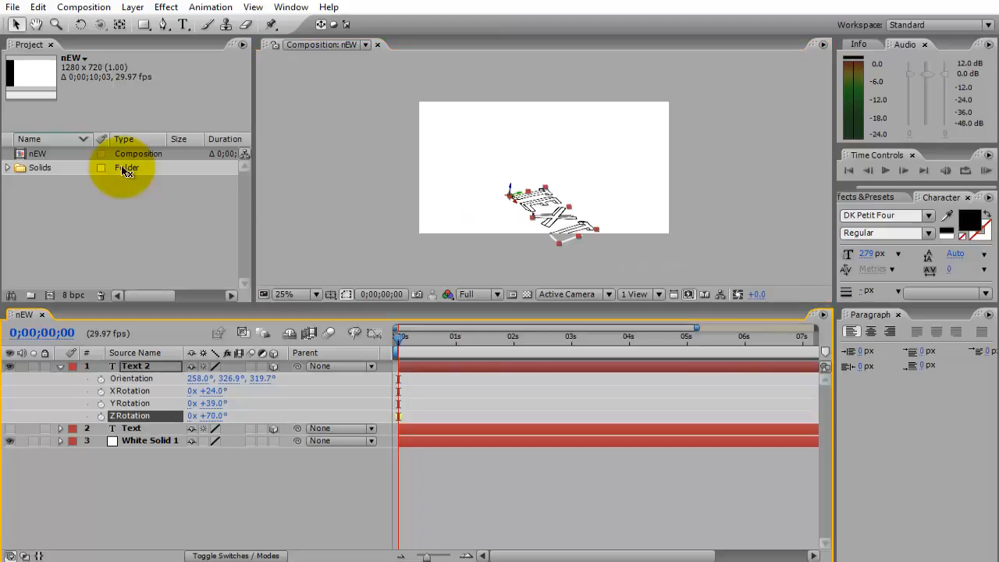
left_click_drag(550, 216, 535, 203)
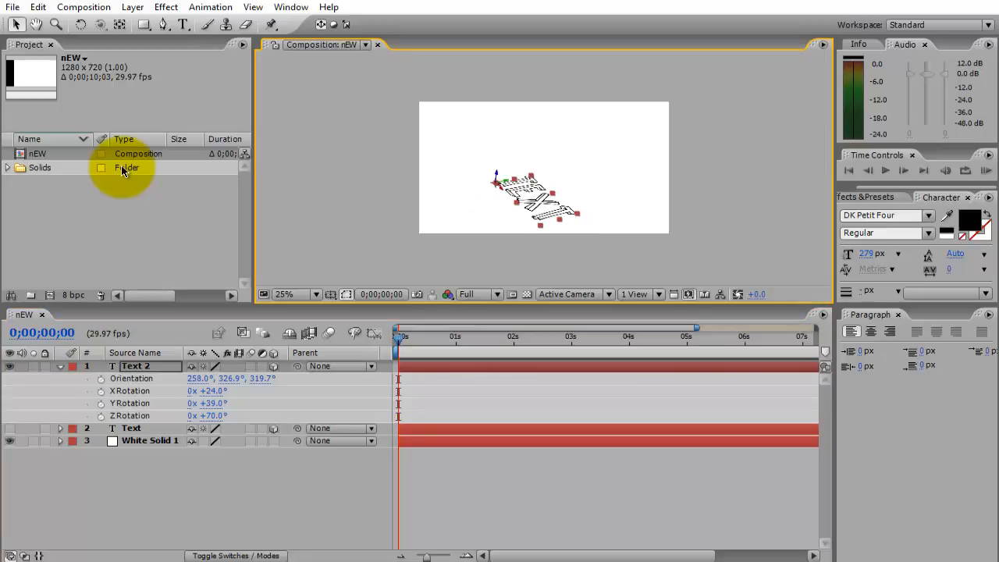
Show the original Text layer again and move it slightly left of the duplicated text.
left_click(9, 428)
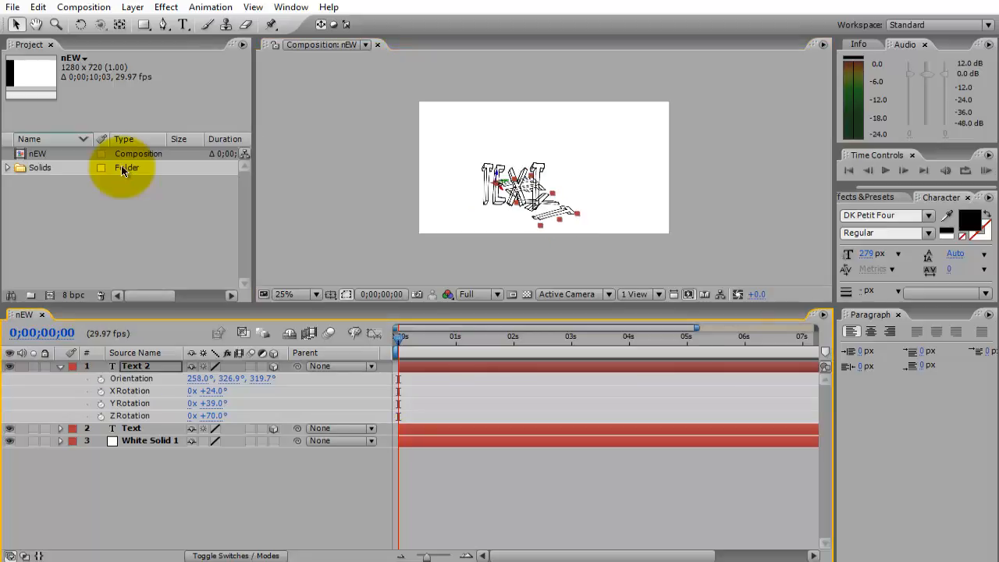
left_click(544, 204)
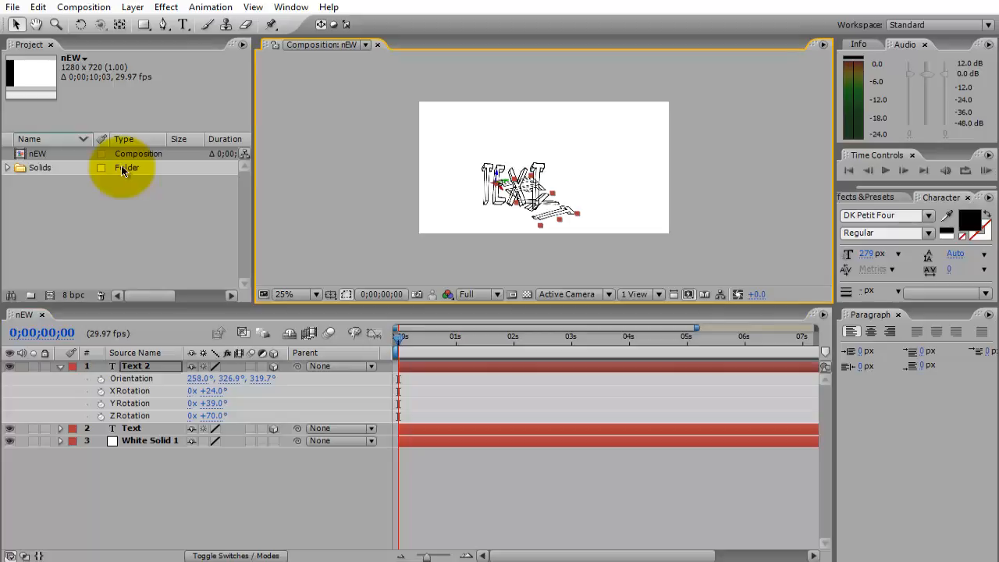
left_click(131, 428)
left_click_drag(512, 188, 498, 188)
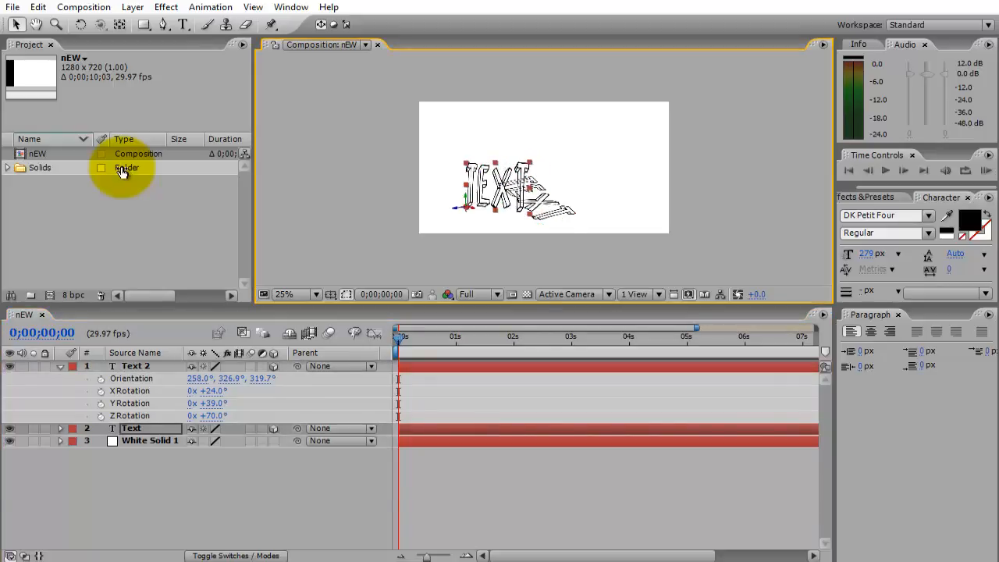
Reveal the original Text layer's rotation properties and set its Y Rotation to 65°.
key("r")
left_click_drag(212, 466, 240, 466)
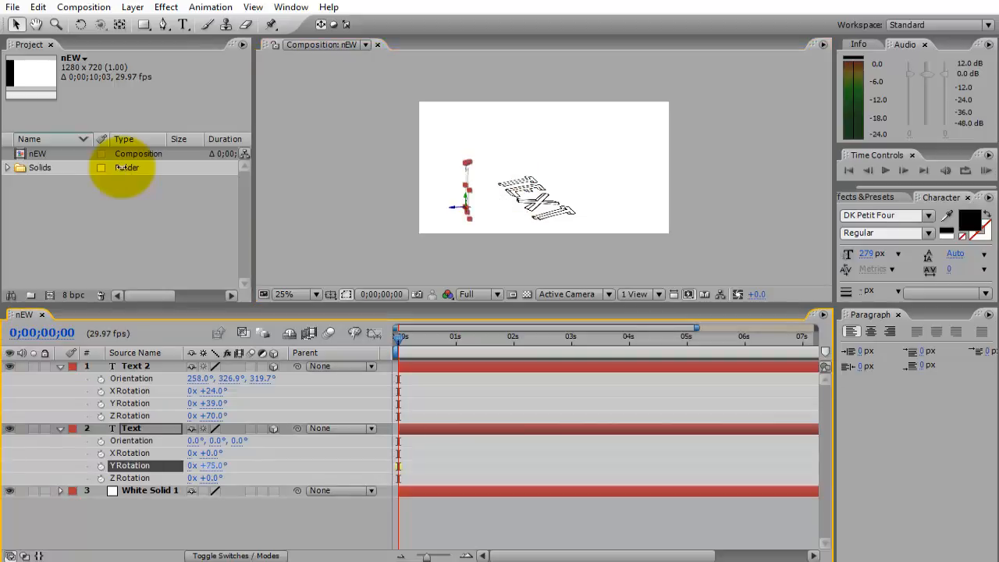
left_click_drag(240, 465, 237, 466)
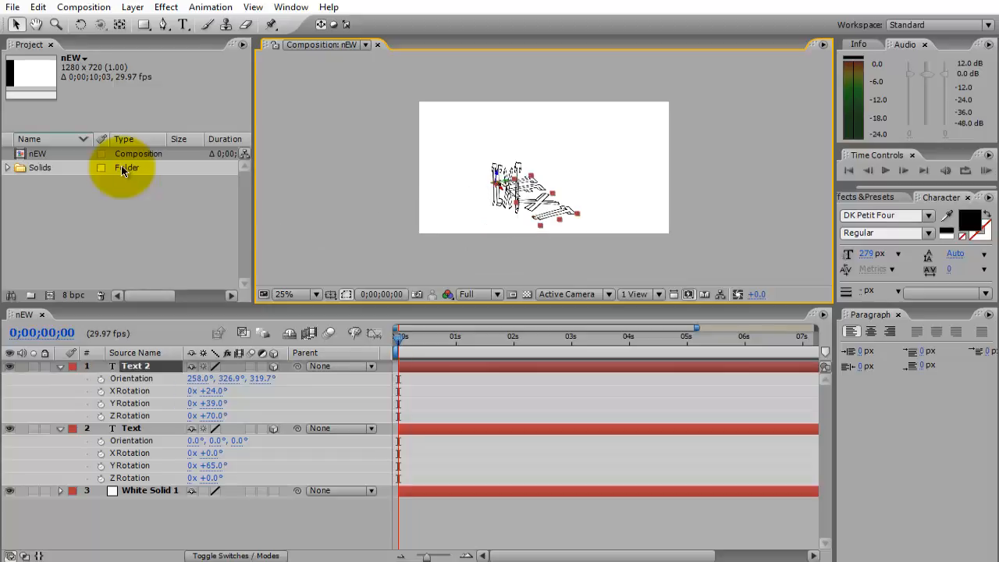
Scale down the duplicated text layer and set its Z Position to 93.
key("s")
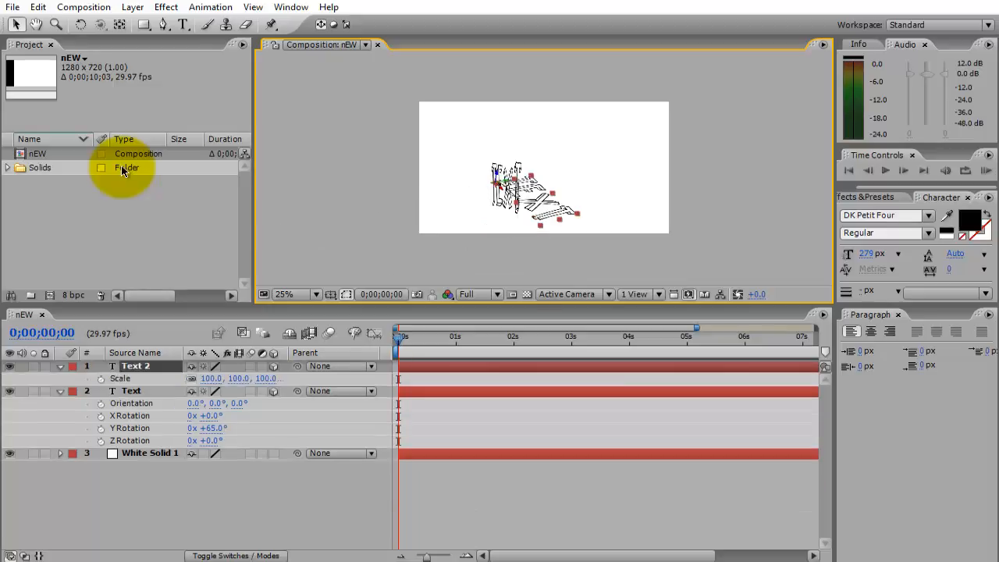
key("ctrl+v")
left_click_drag(210, 379, 398, 378)
left_click(135, 366)
key("p")
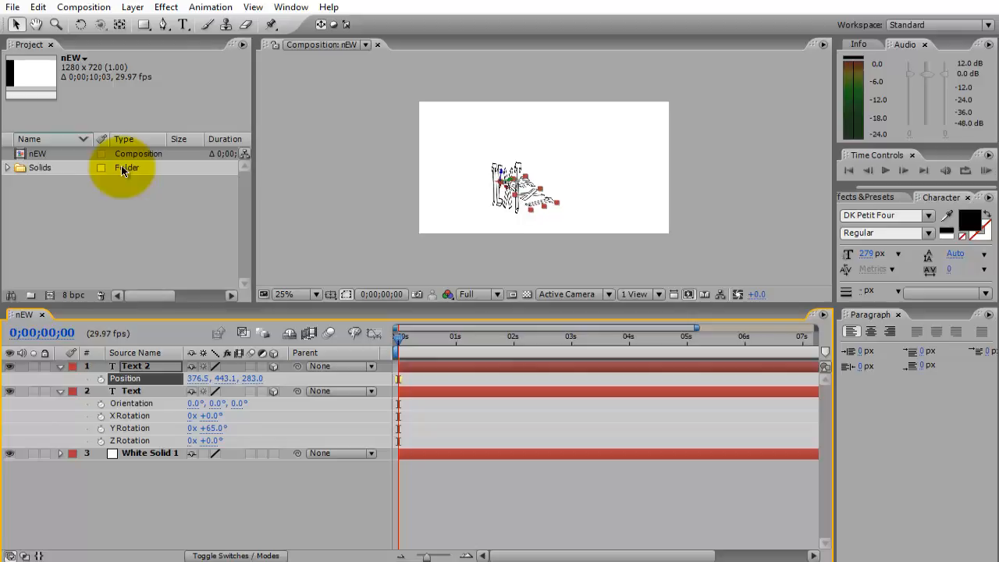
key("ctrl+z")
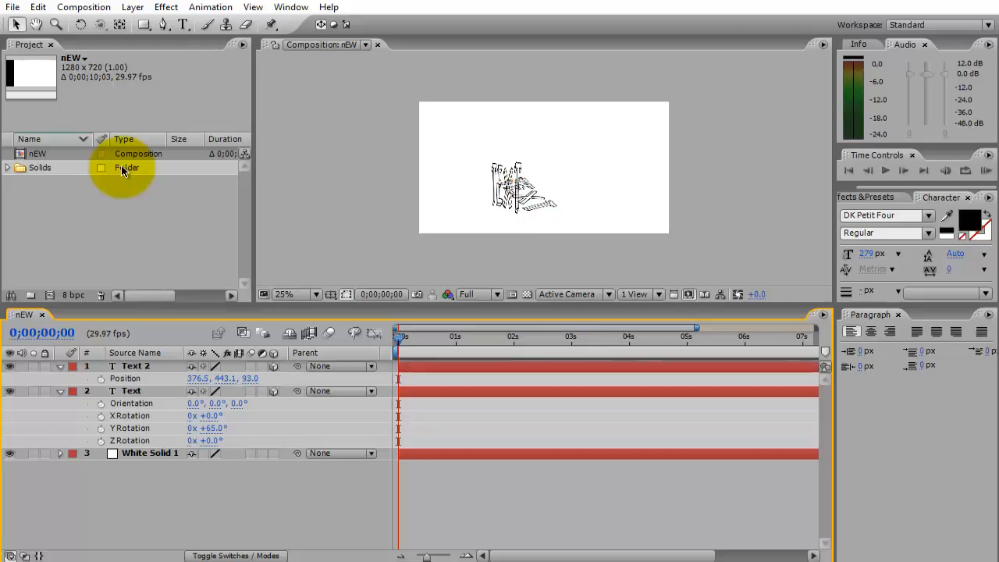
Move the original Text layer left so it stands beside the duplicated text without overlapping it.
left_click(498, 186)
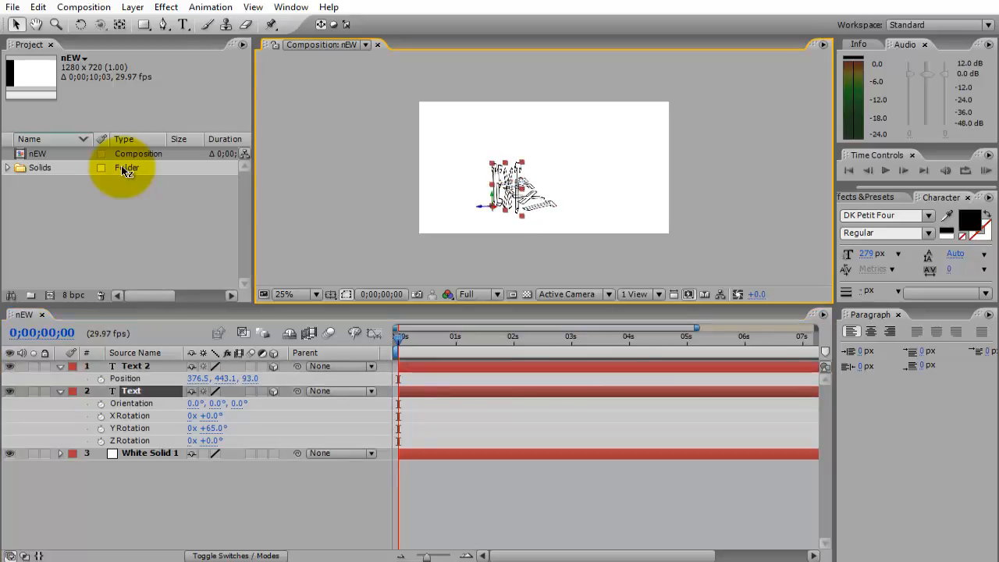
left_click_drag(481, 206, 465, 206)
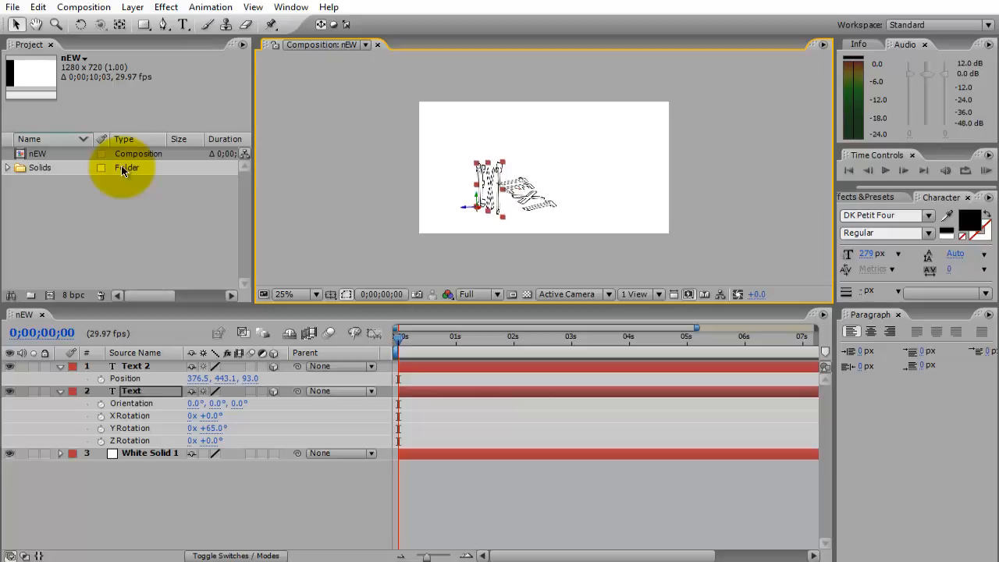
scroll(499, 195, "up", 1)
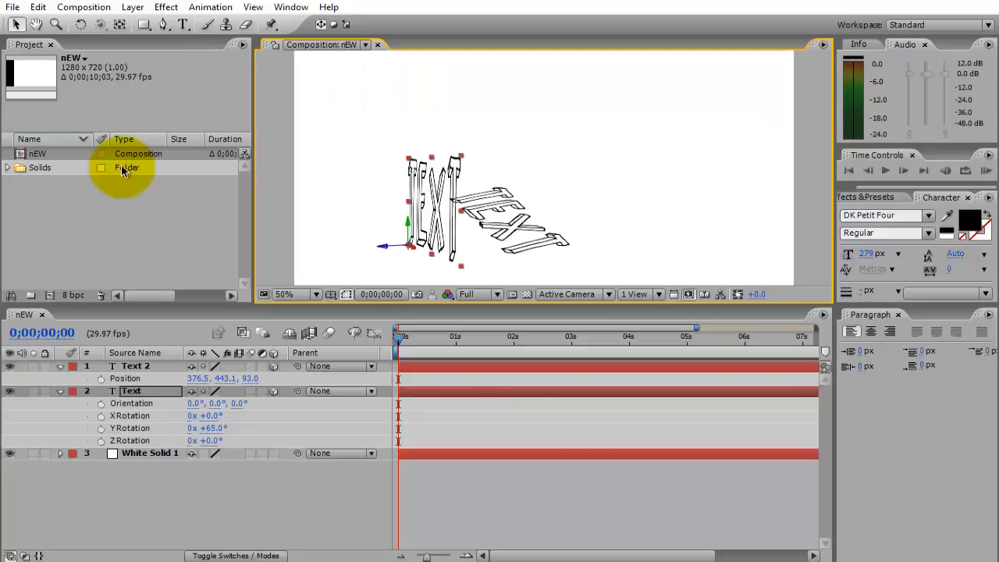
left_click(234, 499)
left_click(434, 206)
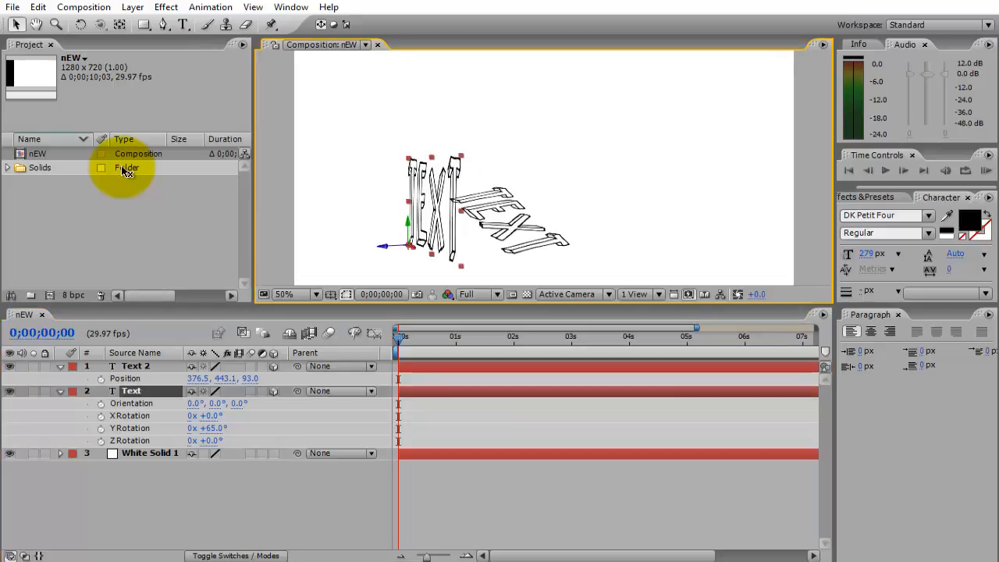
left_click_drag(412, 246, 403, 245)
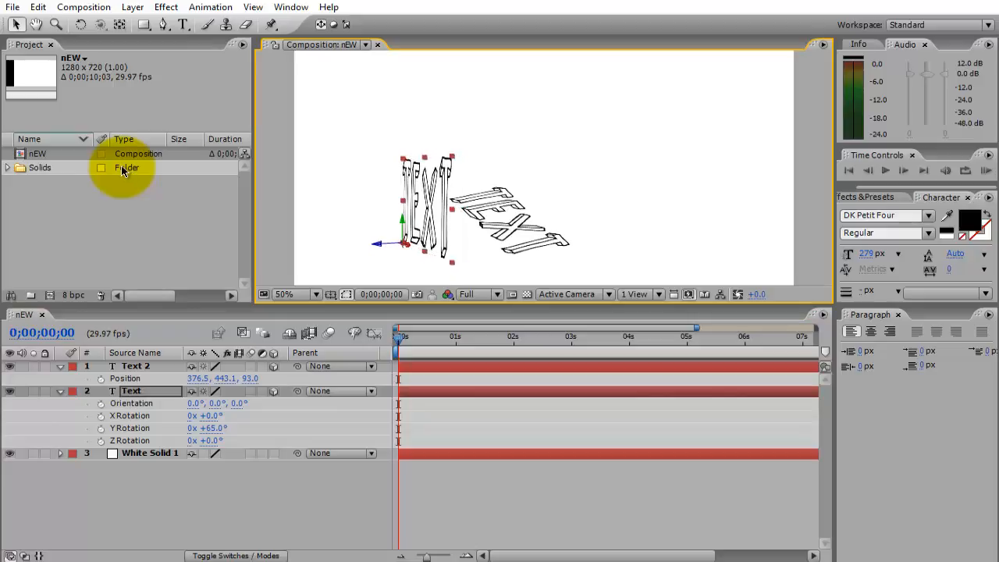
left_click(234, 500)
left_click(430, 207)
Move the duplicated text to a Position of about 339.4, 462.6, 93 and collapse both text layers' properties.
left_click(511, 226)
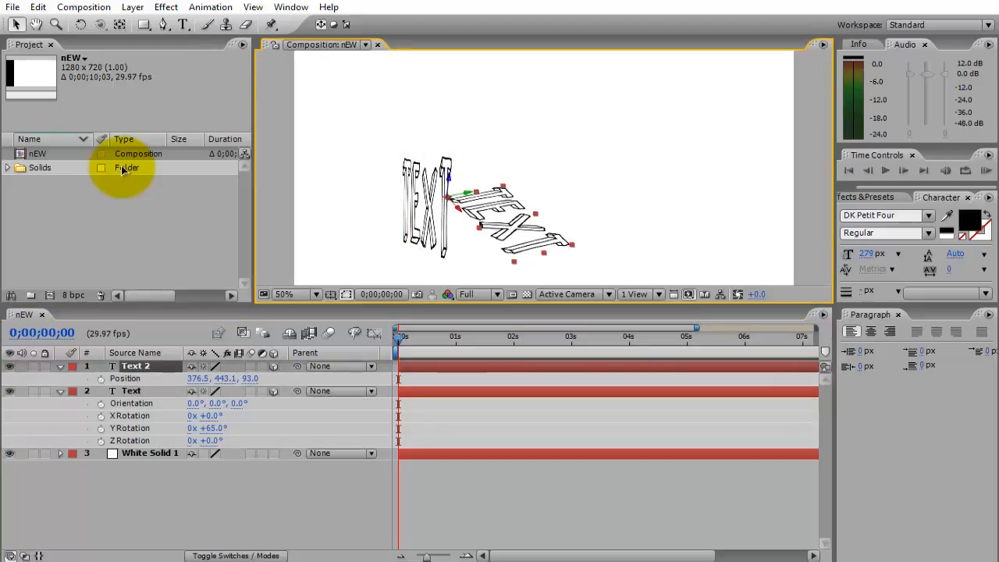
mouse_move(511, 226)
left_mouse_down()
mouse_move(488, 238)
mouse_move(496, 233)
left_mouse_up()
left_click(234, 499)
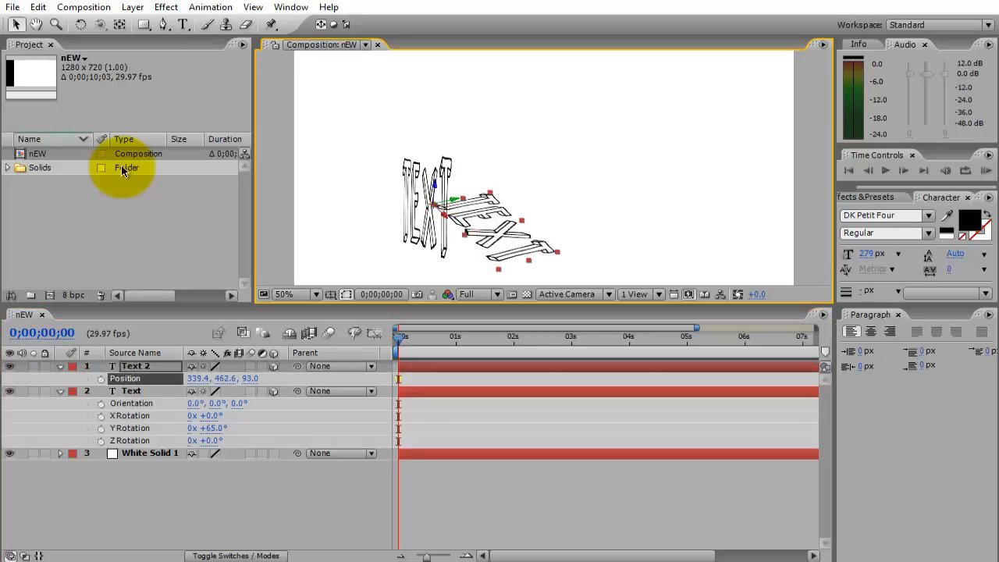
key("p")
left_click(61, 378)
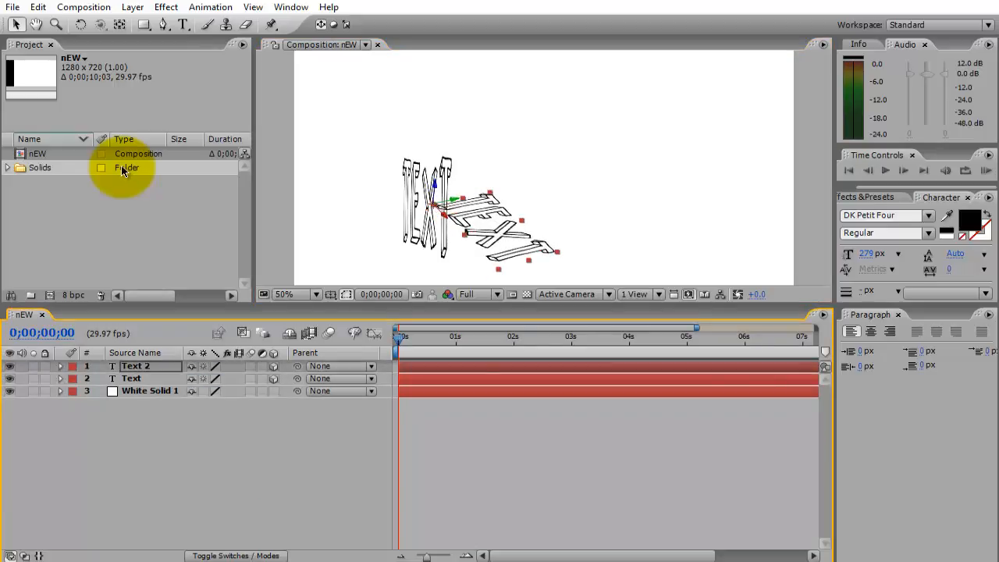
Find the Fast Blur effect and apply it to the duplicated Text 2 layer.
left_click(131, 378)
left_click(135, 366)
left_click(867, 197)
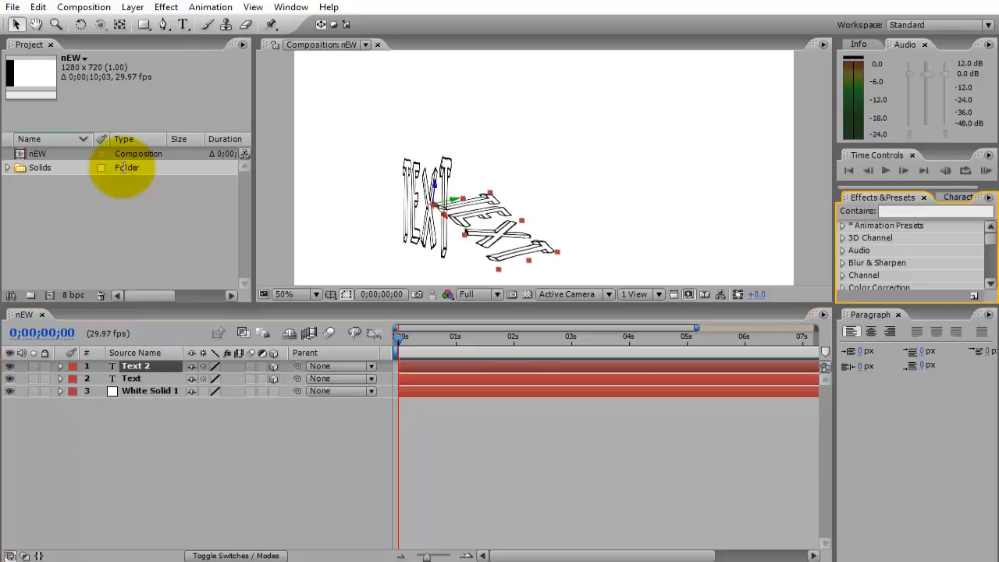
left_click(934, 211)
type("fast")
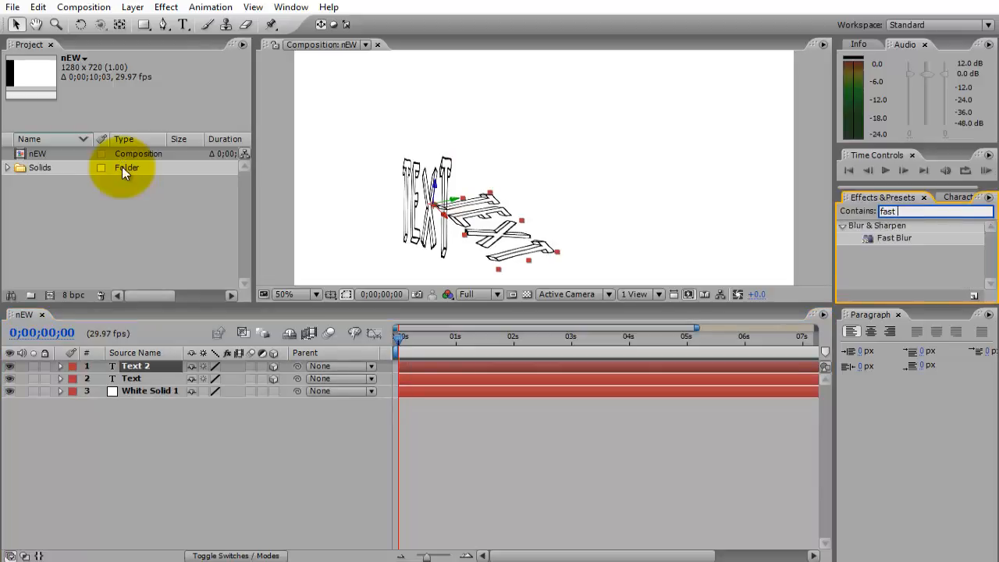
left_click(894, 238)
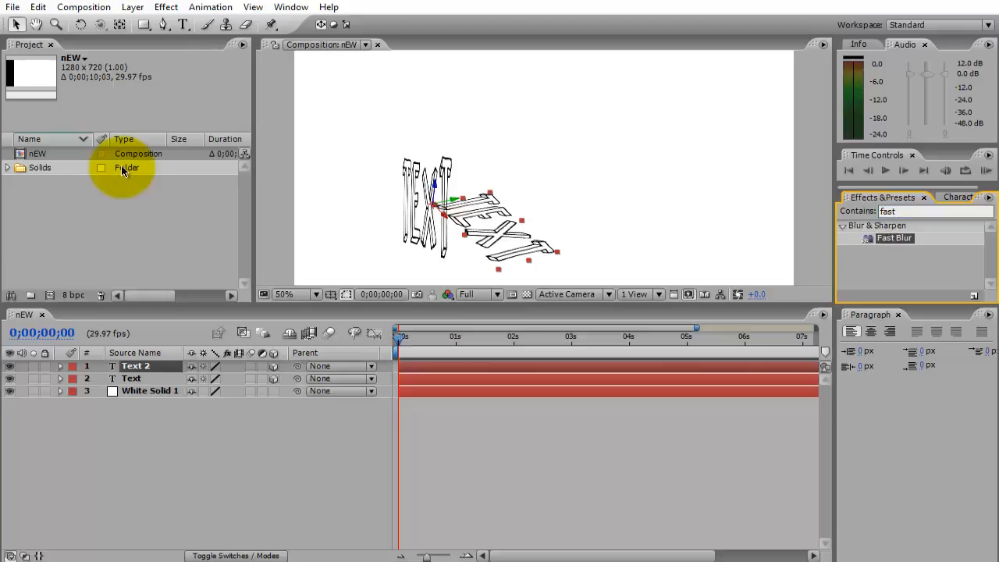
left_click_drag(894, 238, 141, 367)
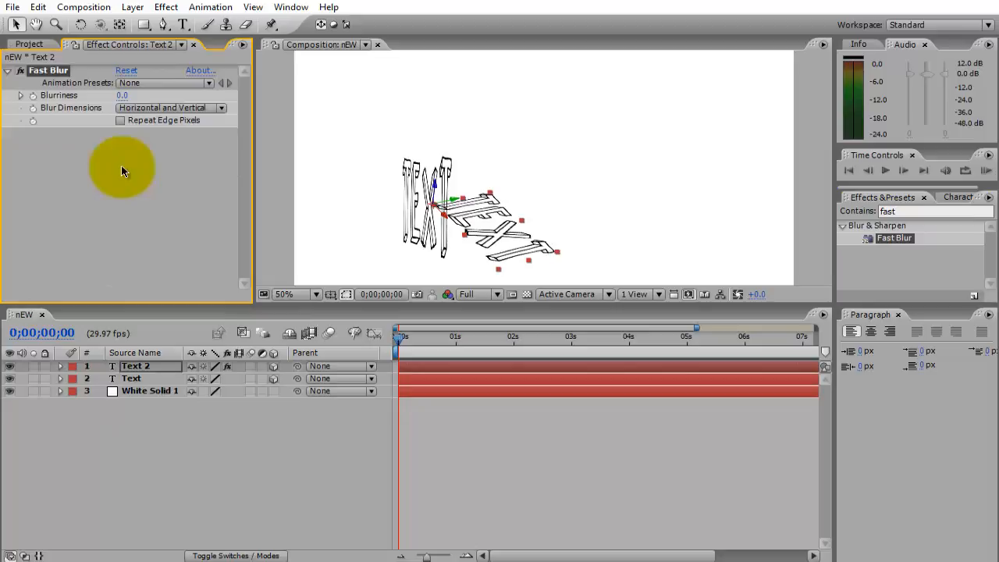
Set the Fast Blur's Blurriness on Text 2 to 71, keeping Horizontal and Vertical blur dimensions.
left_click_drag(122, 95, 140, 95)
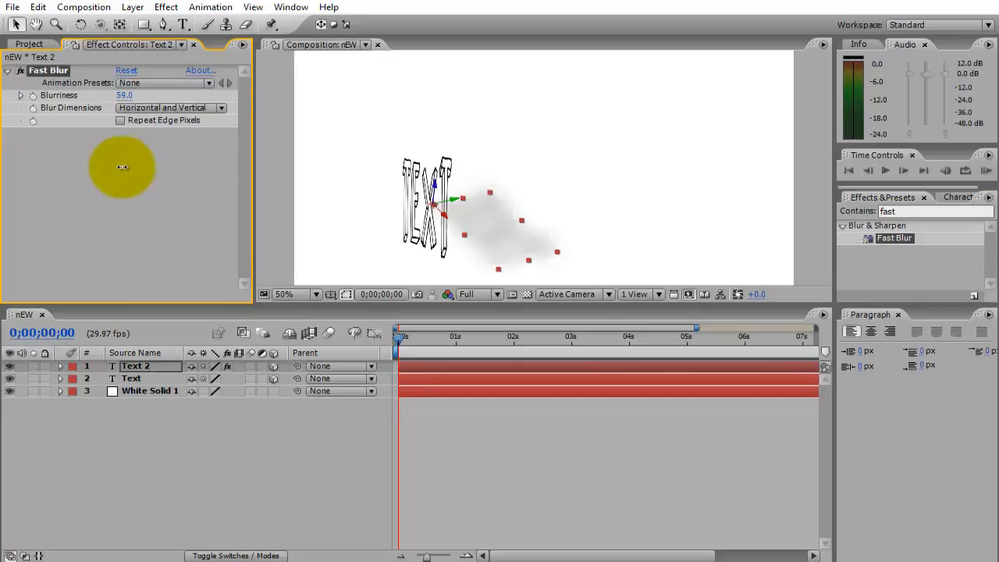
left_click_drag(122, 95, 131, 95)
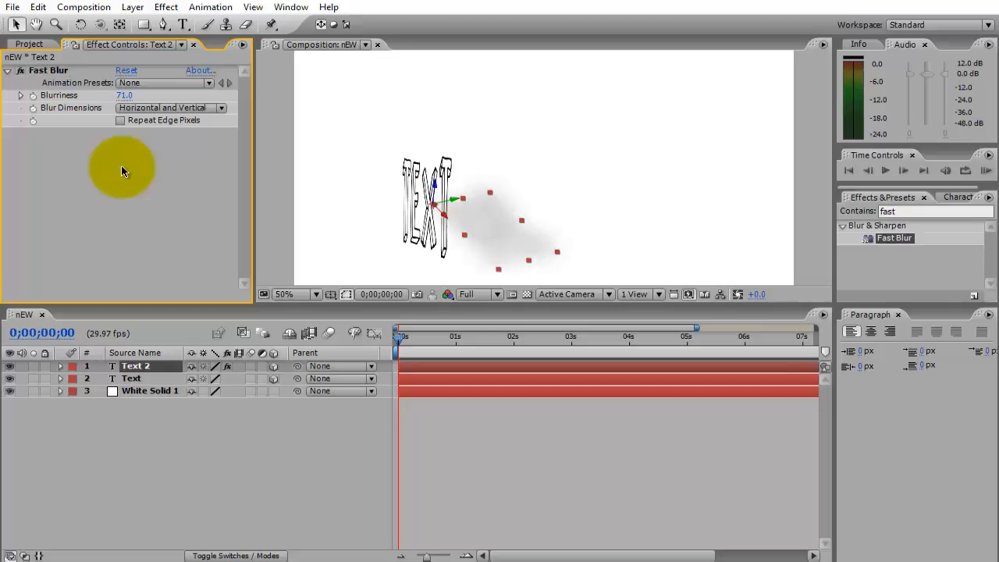
left_click(195, 468)
Reveal the original Text layer's rotation properties and set its Y Rotation to 53°.
left_click(428, 207)
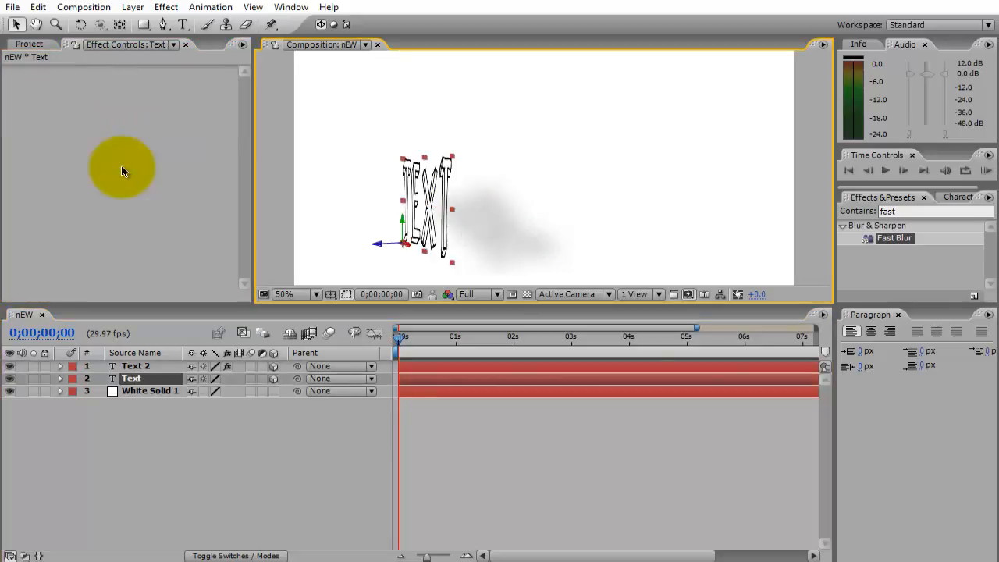
key("r")
left_click_drag(209, 416, 215, 416)
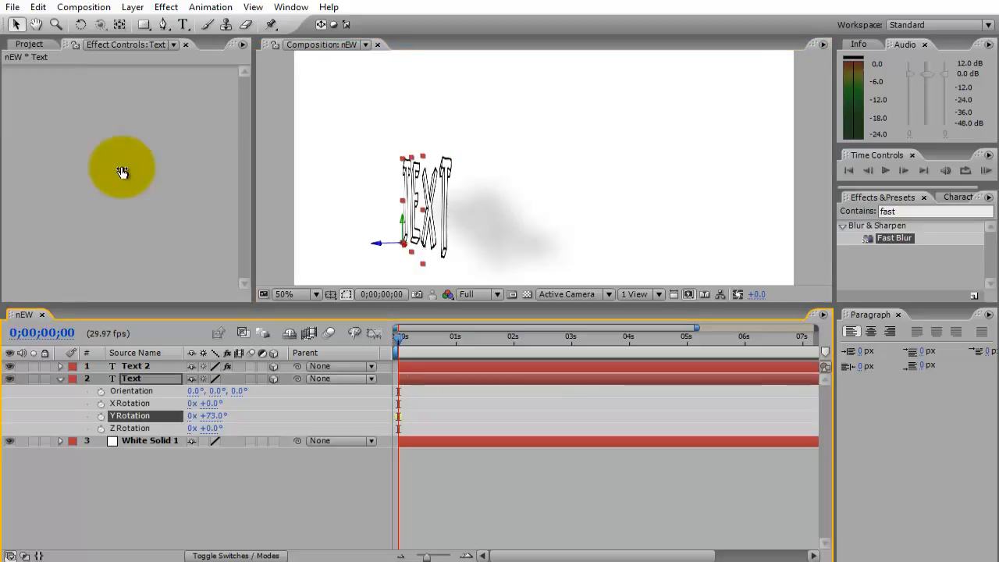
left_click(214, 416)
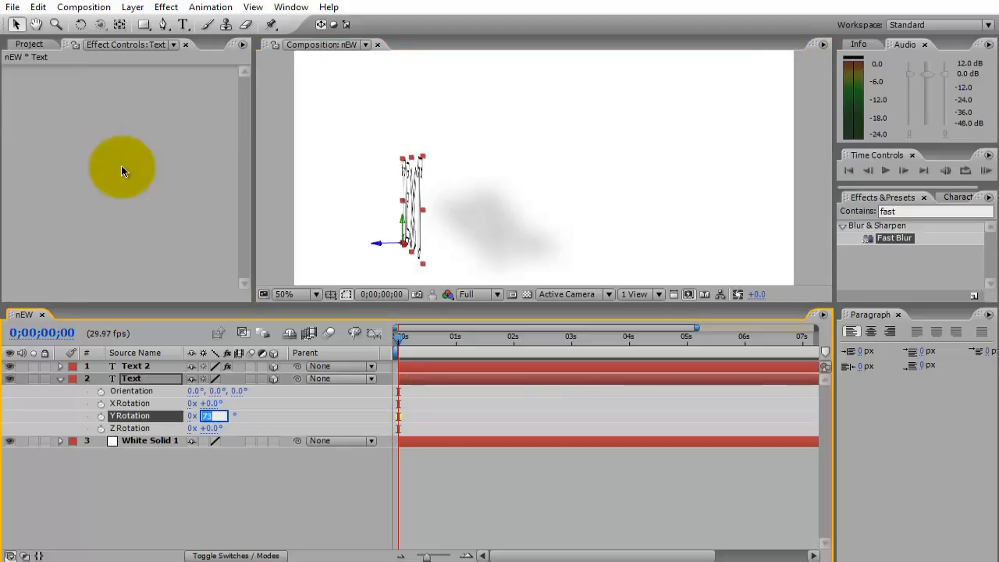
type("53")
left_click(122, 171)
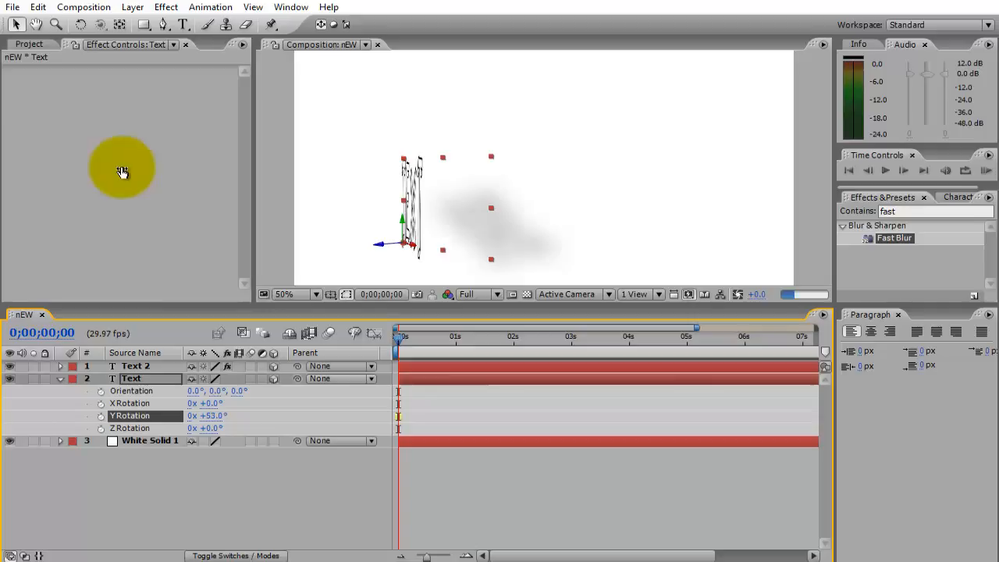
left_click(213, 416)
left_click(123, 171)
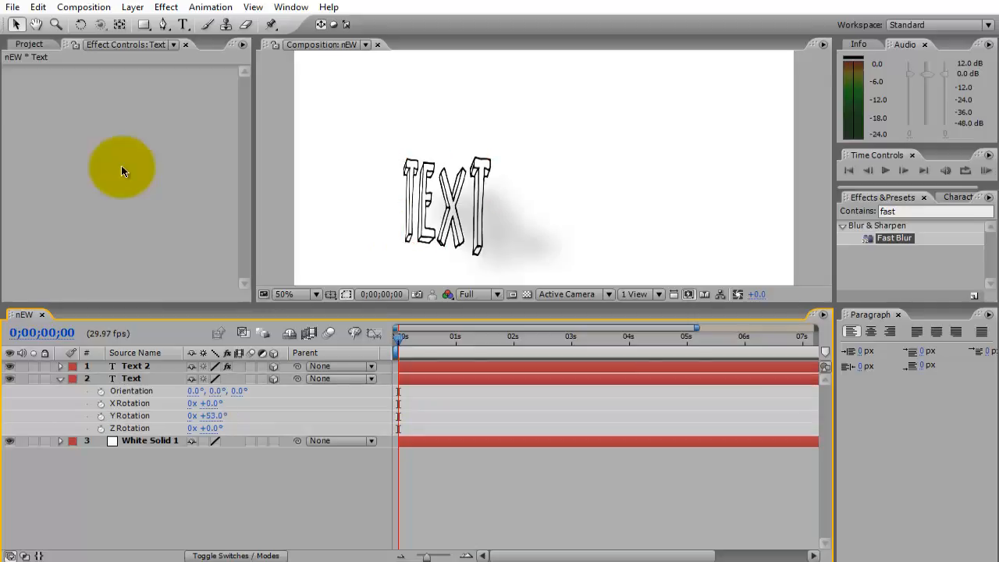
Nudge the blurred Text 2 shadow slightly up and right to a Position of about 353.3, 440.7, 93.
left_click(521, 226)
left_click_drag(521, 226, 527, 225)
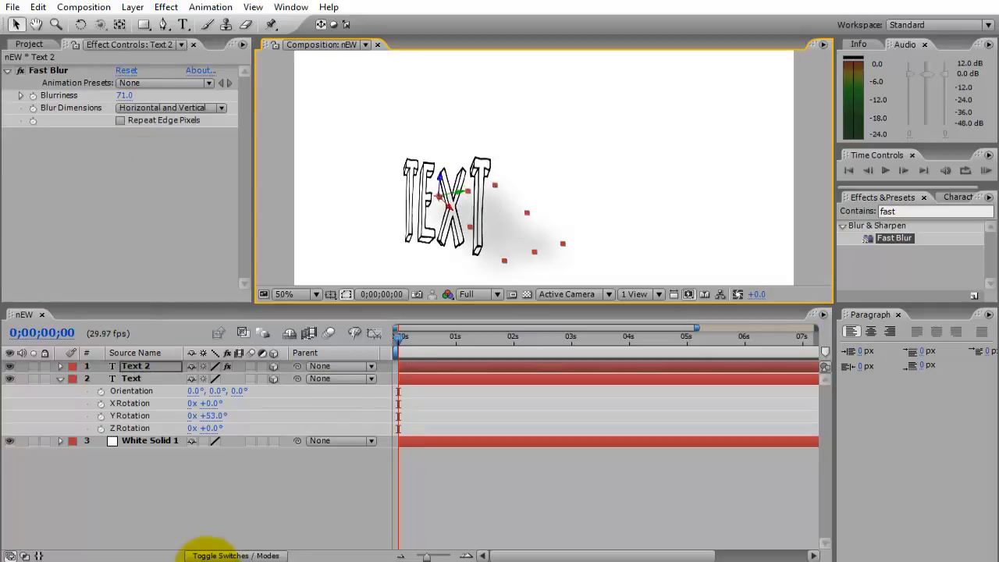
left_click(251, 495)
key("comma")
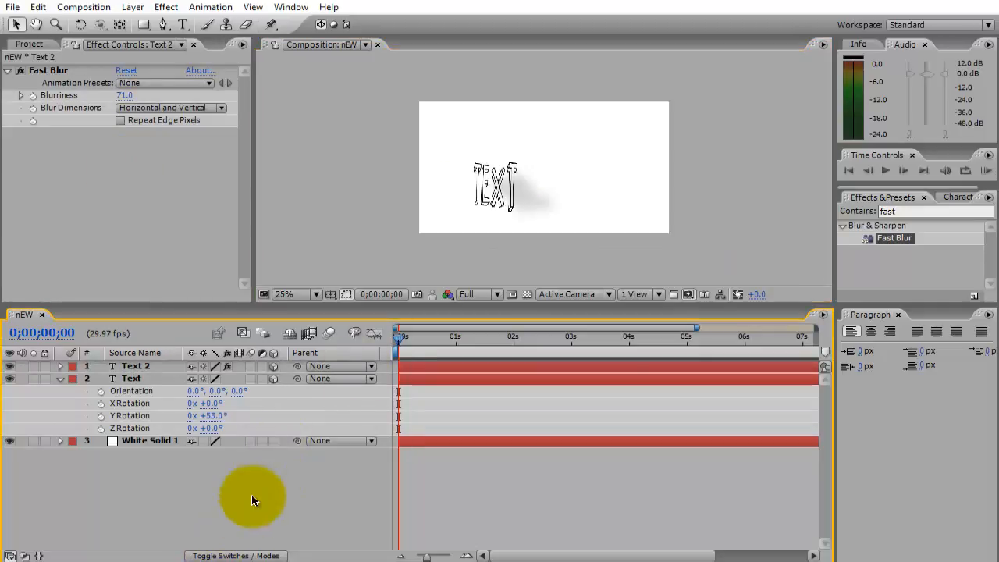
Set the original Text layer's Z Rotation to 11° and collapse its rotation properties.
key("ctrl+Down")
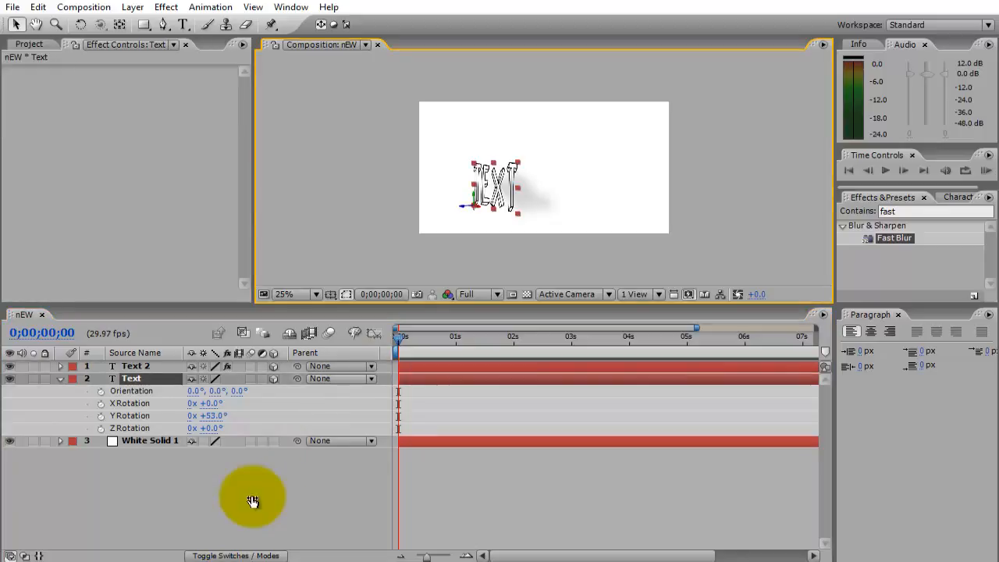
left_click_drag(210, 428, 220, 428)
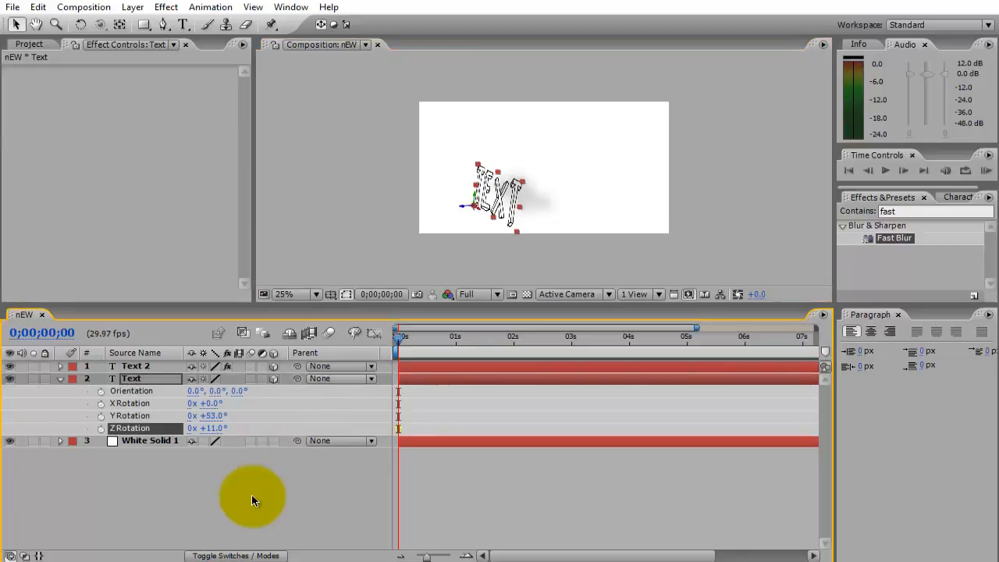
left_click(252, 495)
key("period")
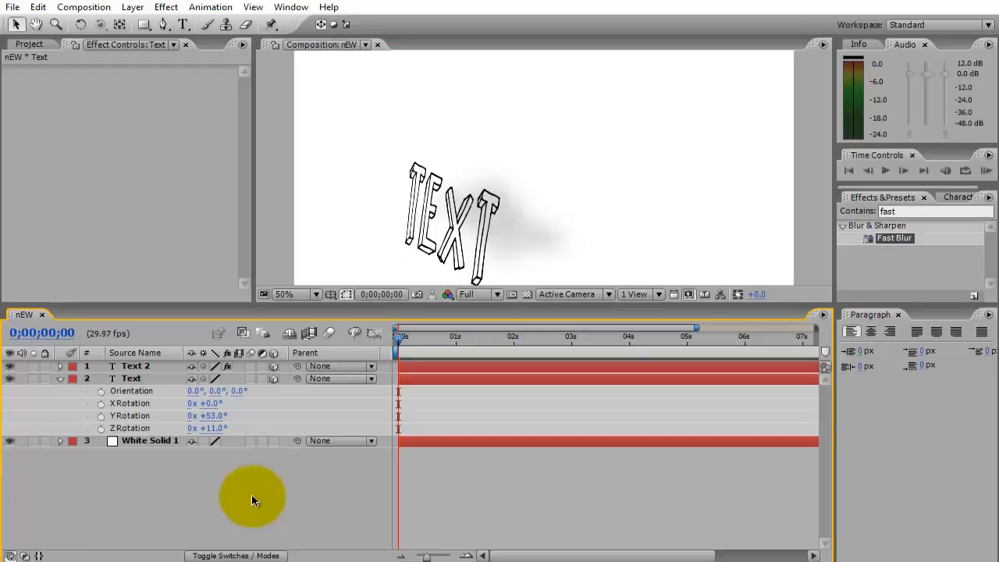
key("r")
key("ctrl+shift+Escape")
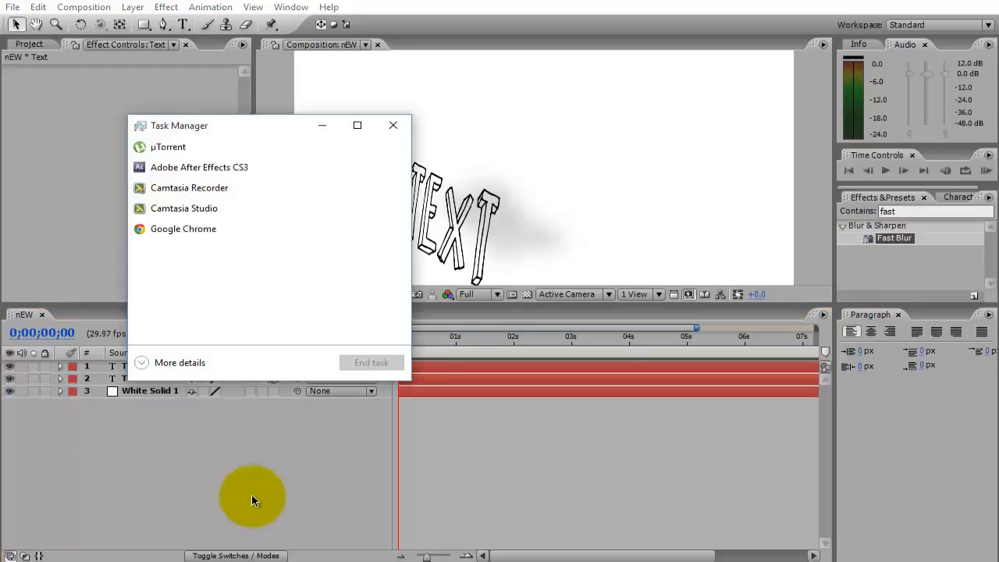
key("alt+F4")
Select the Text 2 shadow layer and reveal its Position property.
key("ctrl+Down")
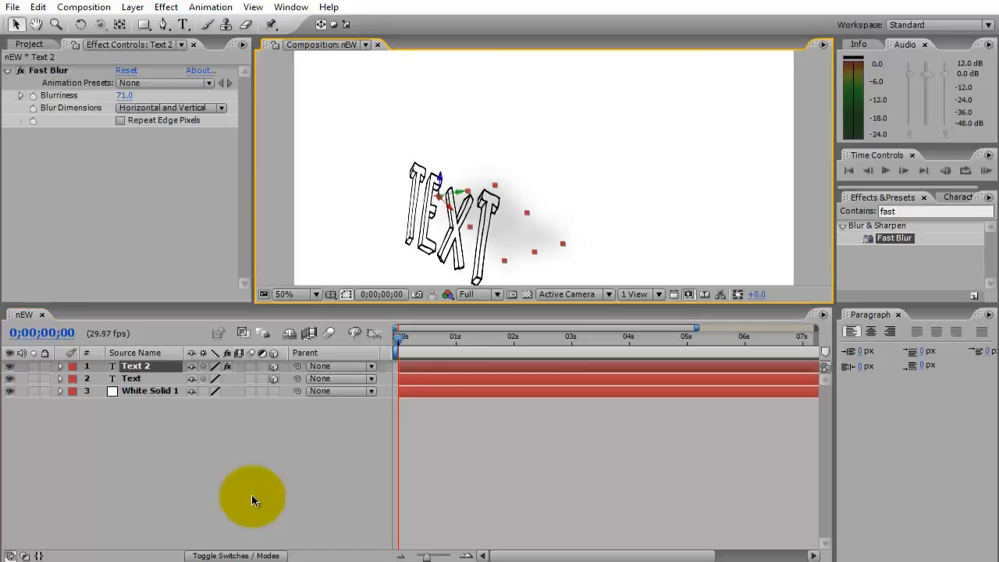
left_click(252, 500)
key("ctrl+Down")
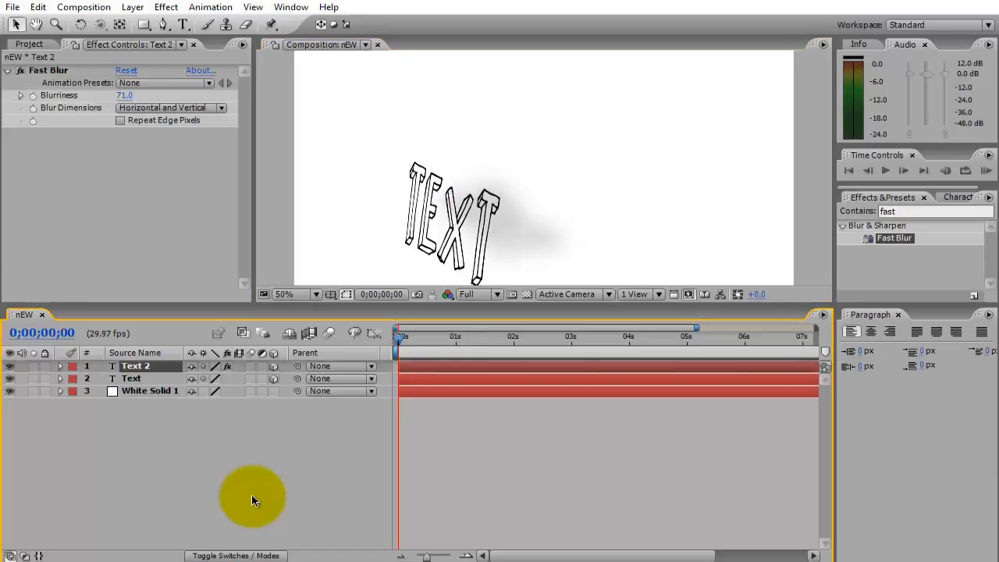
key("p")
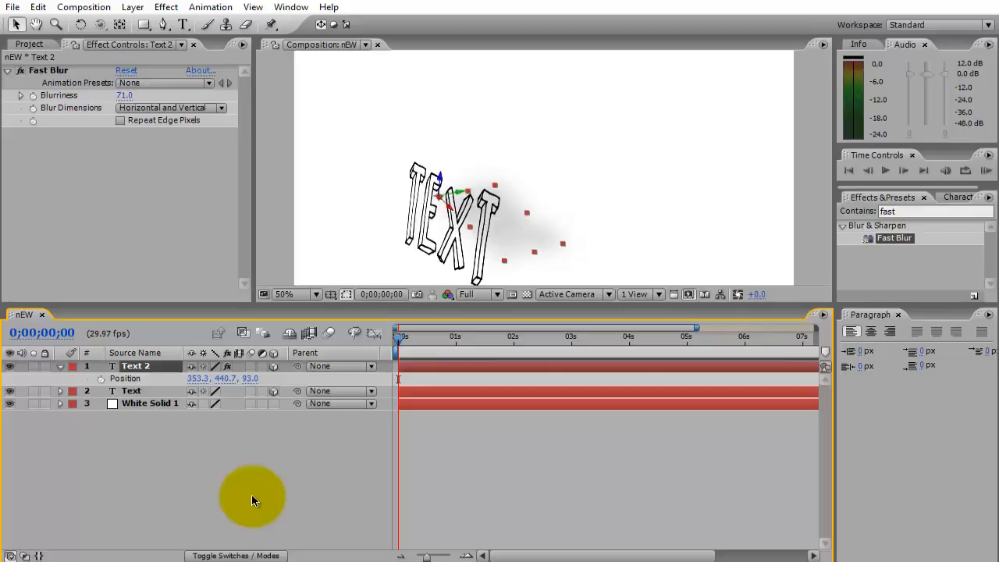
Try moving the Text 2 shadow at 0;00;03;01 to a Position of about 905.3, 326.5, 93 without keyframes, and undo the moves.
key("ctrl+z")
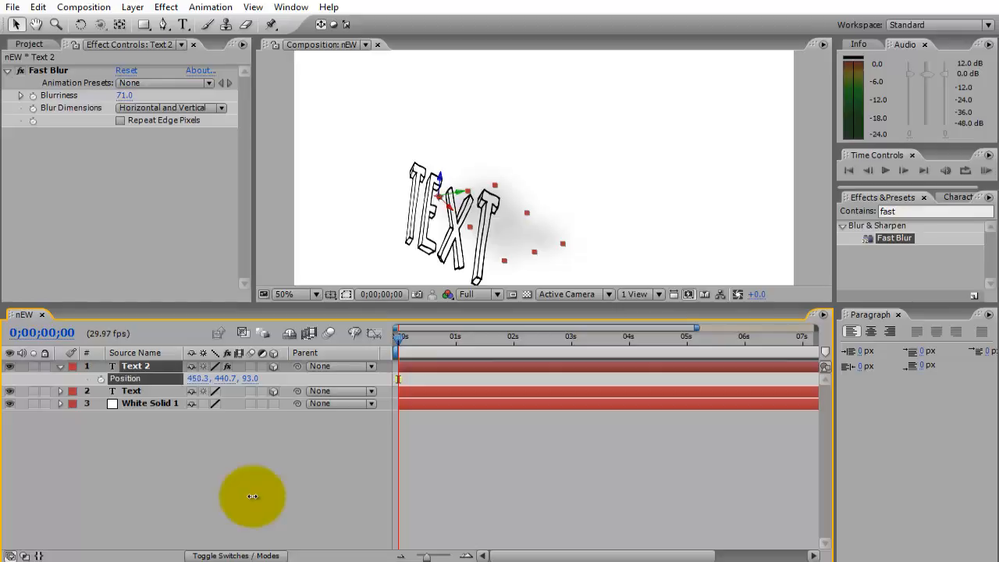
key("ctrl+shift+z")
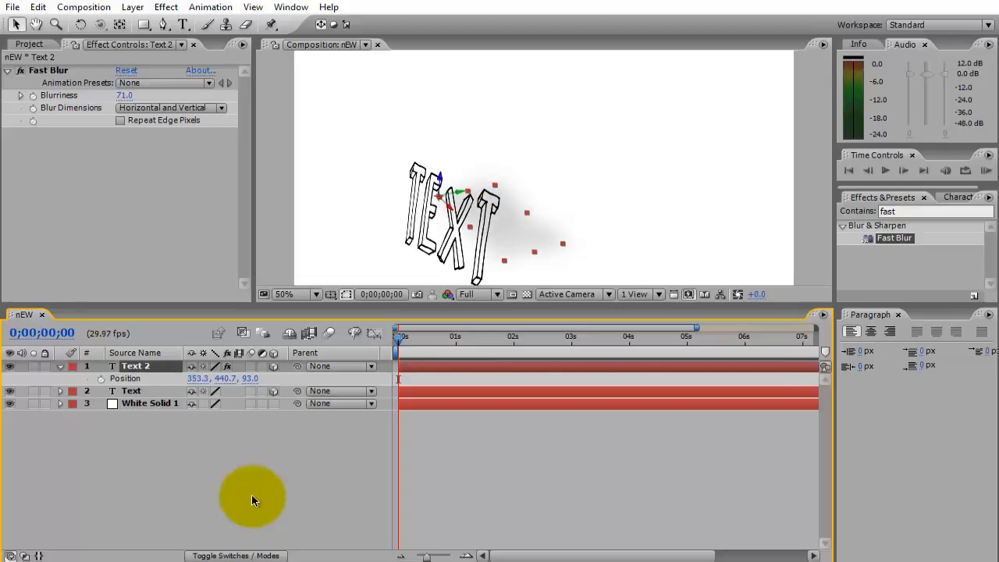
mouse_move(398, 341)
left_mouse_down()
mouse_move(617, 340)
mouse_move(573, 340)
left_mouse_up()
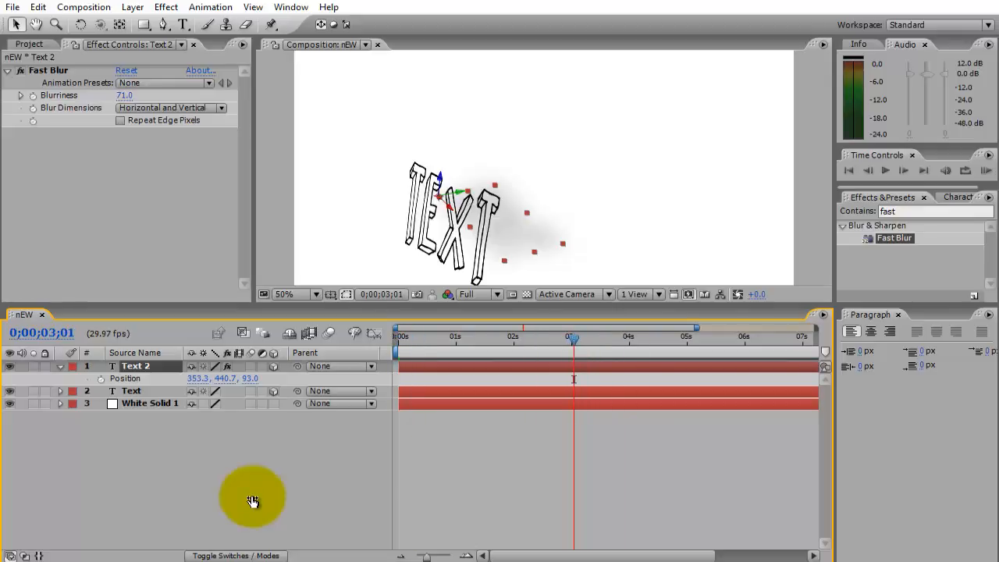
left_click_drag(198, 378, 295, 379)
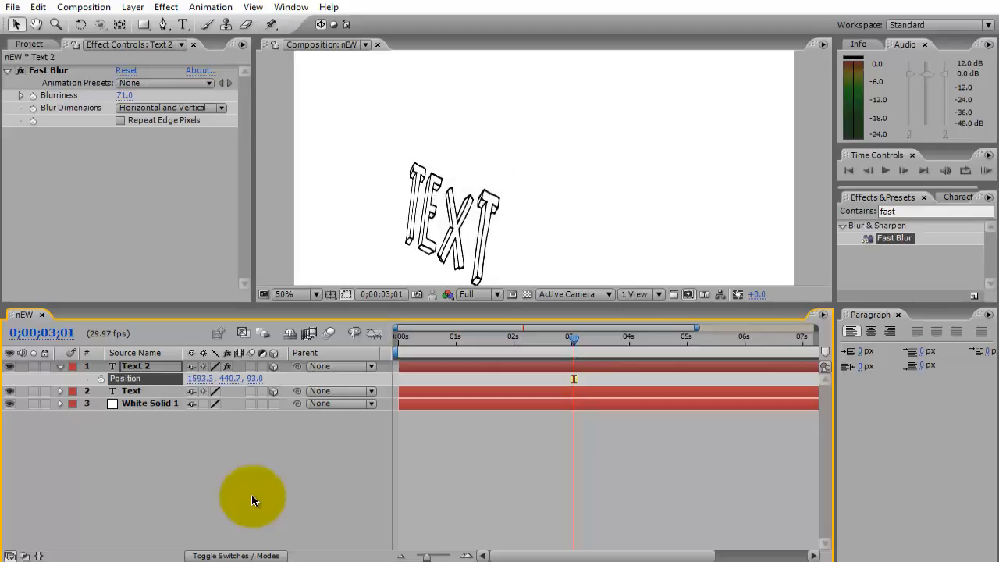
key("ctrl+z")
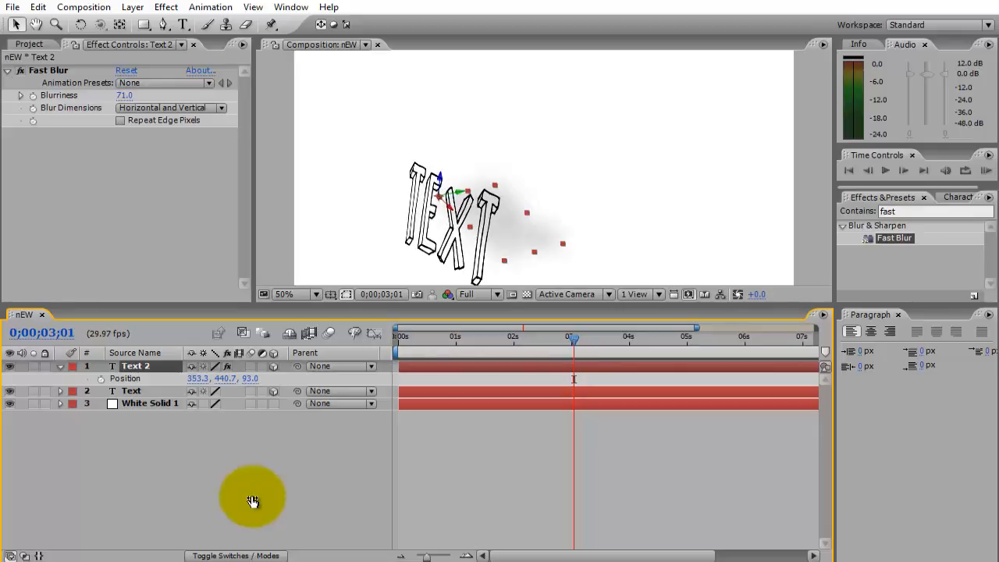
left_click_drag(199, 378, 434, 378)
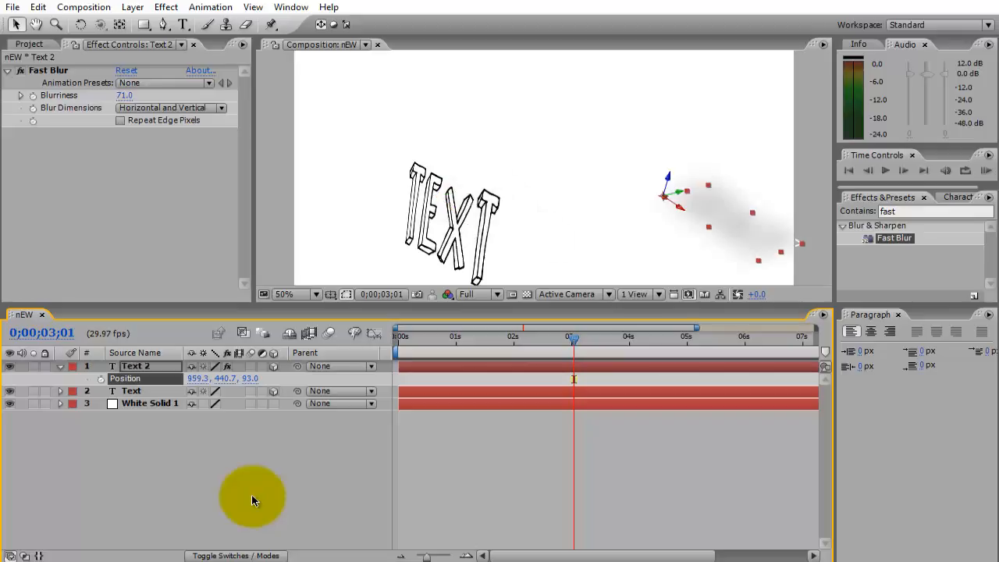
left_click_drag(731, 221, 710, 181)
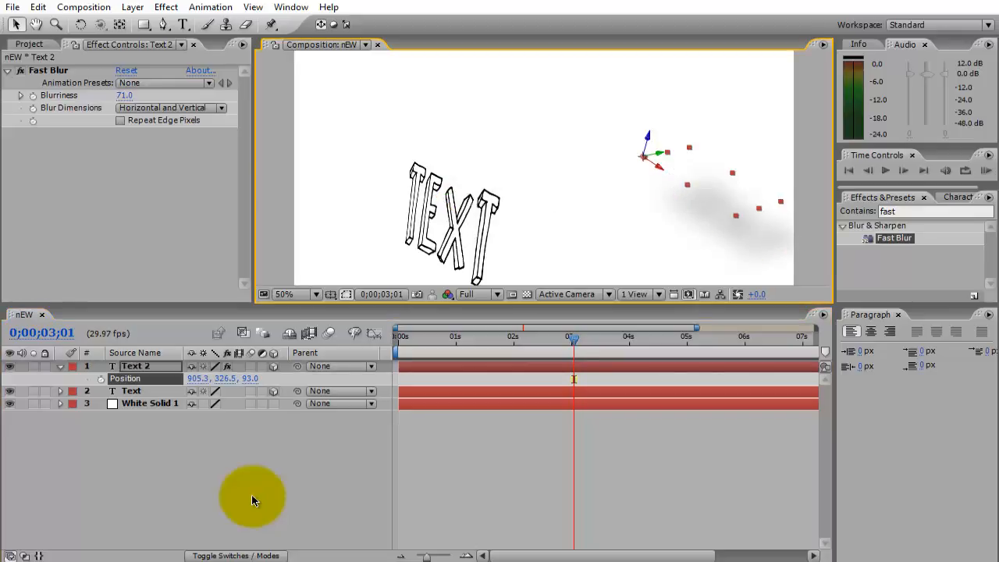
left_click(252, 500)
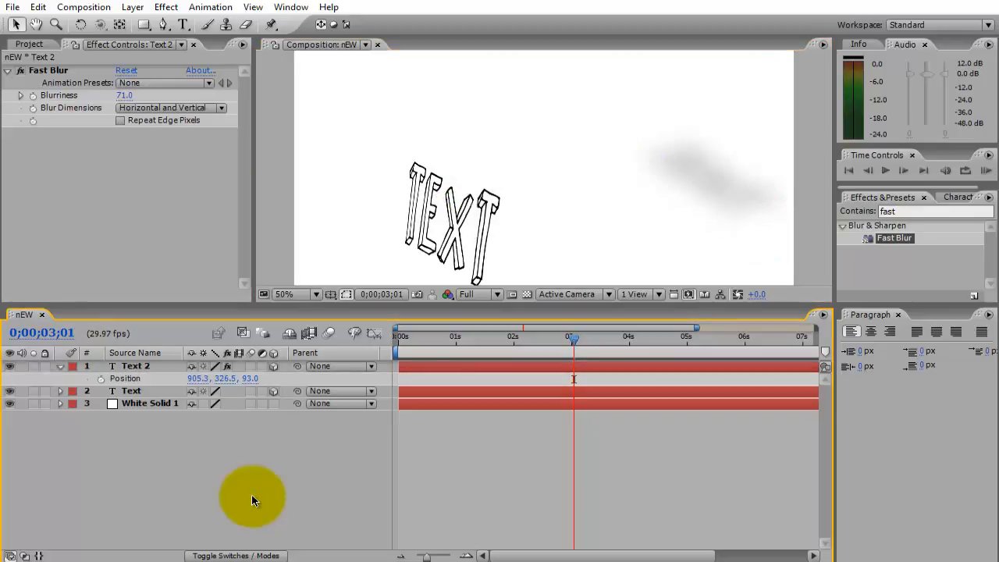
left_click_drag(573, 339, 398, 338)
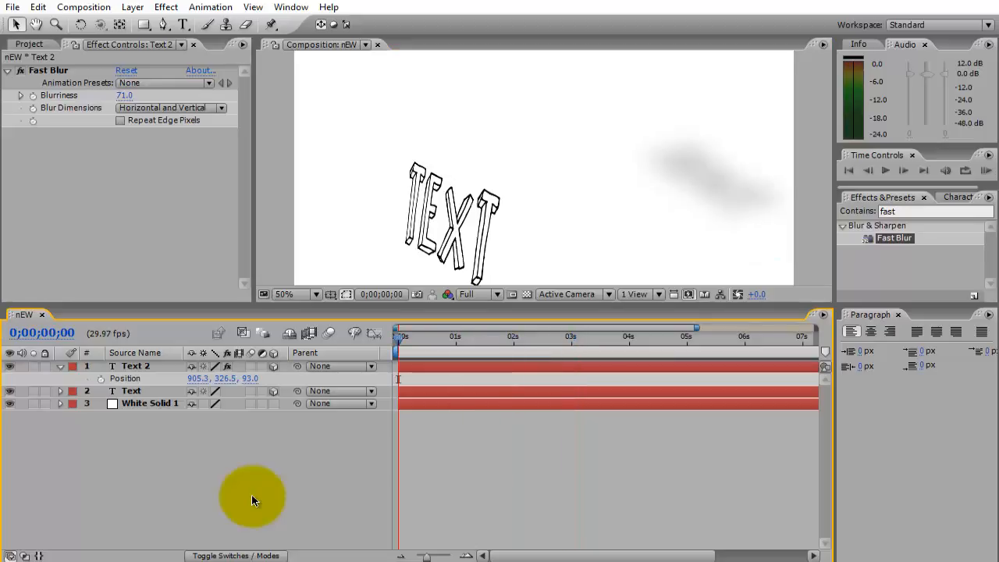
key("ctrl+z")
key("ctrl+z")
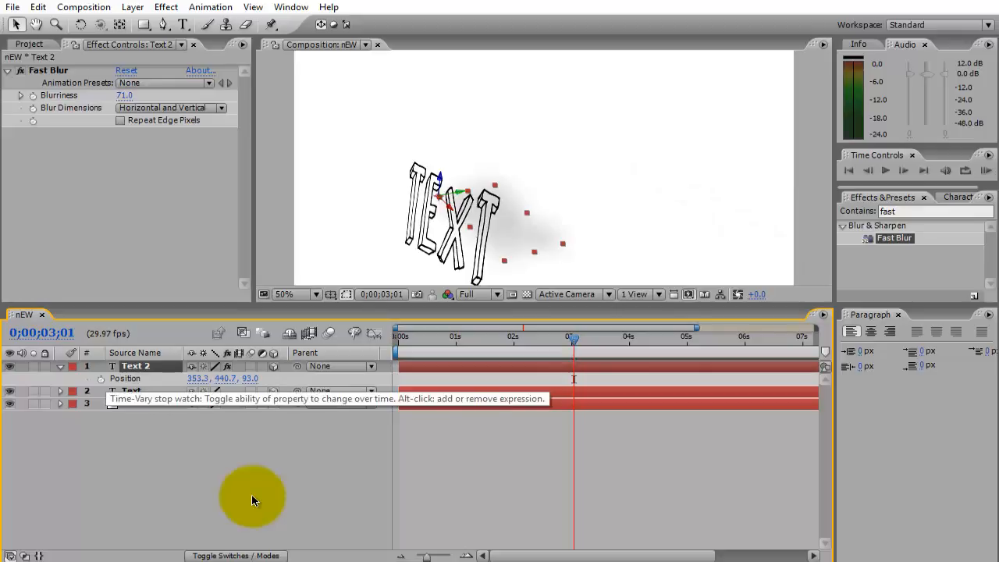
Animate Text 2's Position with a keyframe at 0;00;00;00 and one of about 816.7, 305.8, 420.2 at 0;00;02;00, and preview it.
left_click(131, 391)
key("Home")
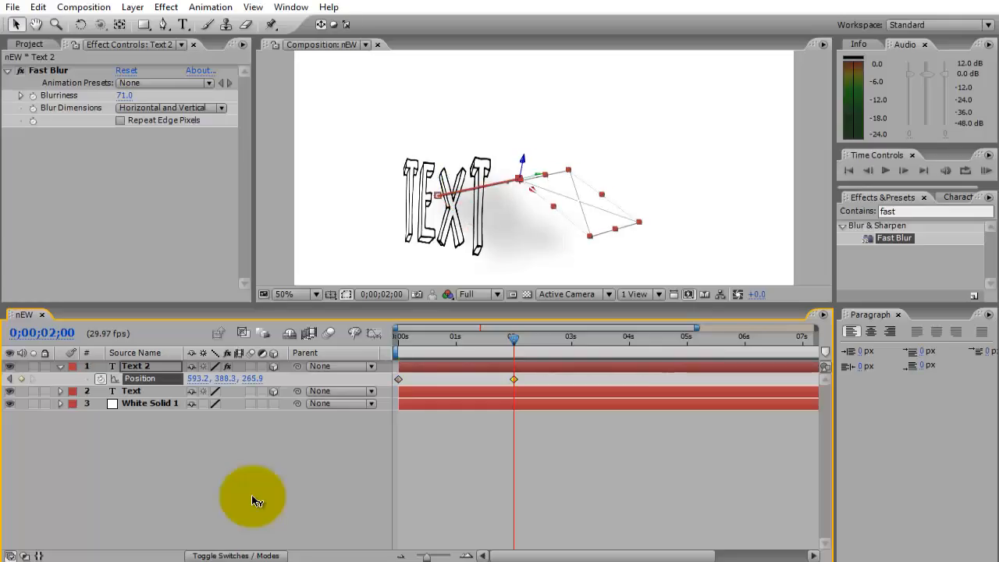
left_click_drag(538, 174, 616, 156)
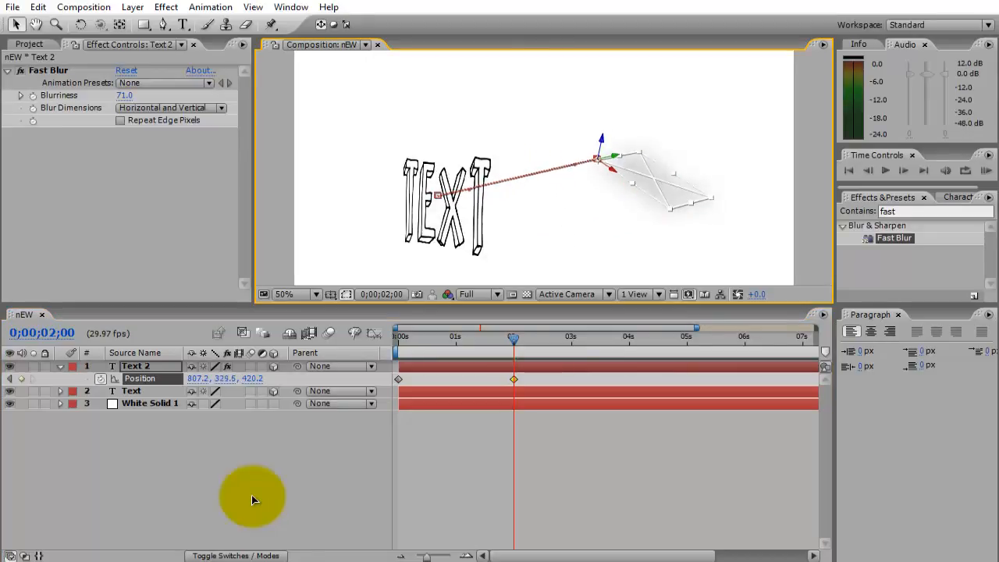
left_click(252, 500)
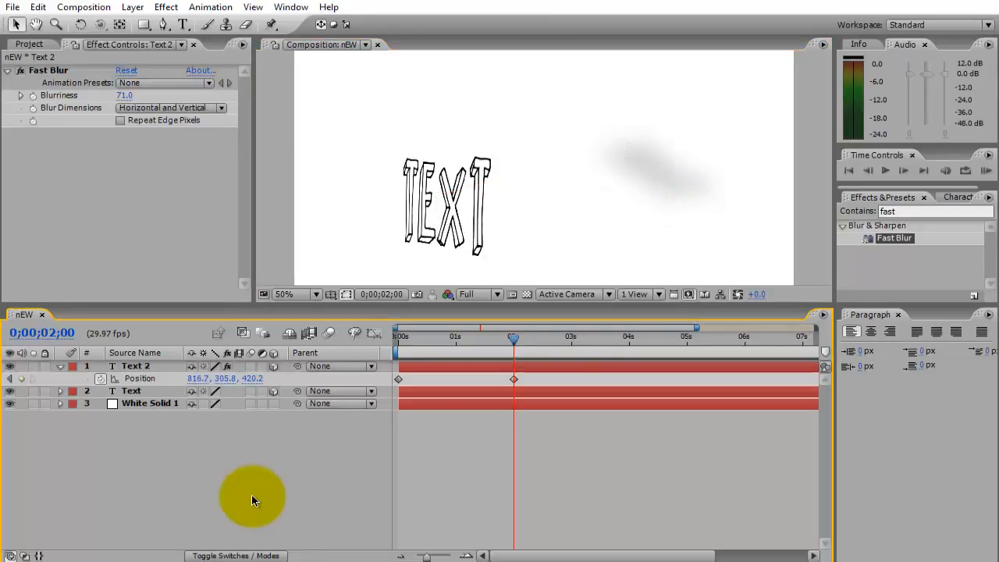
key("Page_Up")
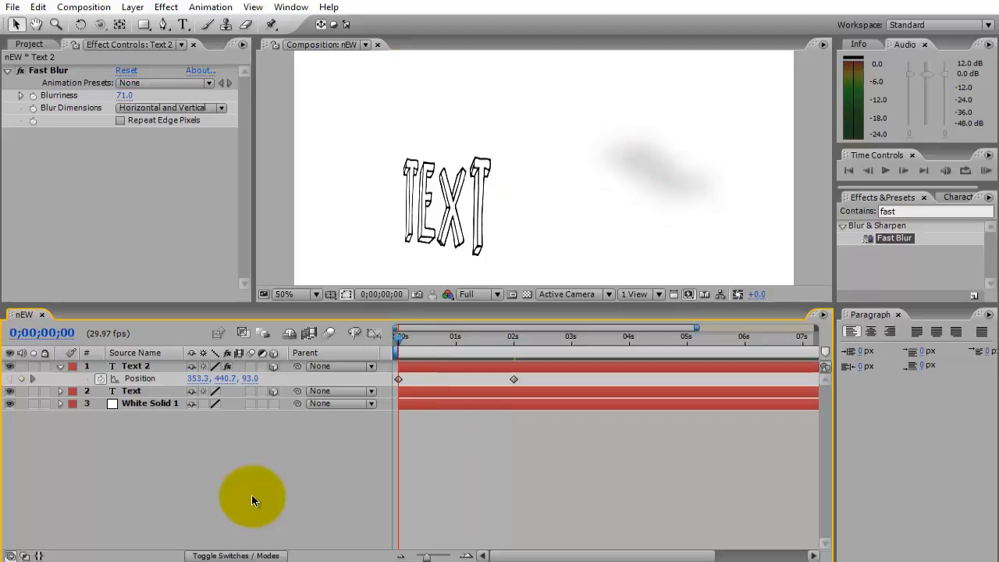
key("space")
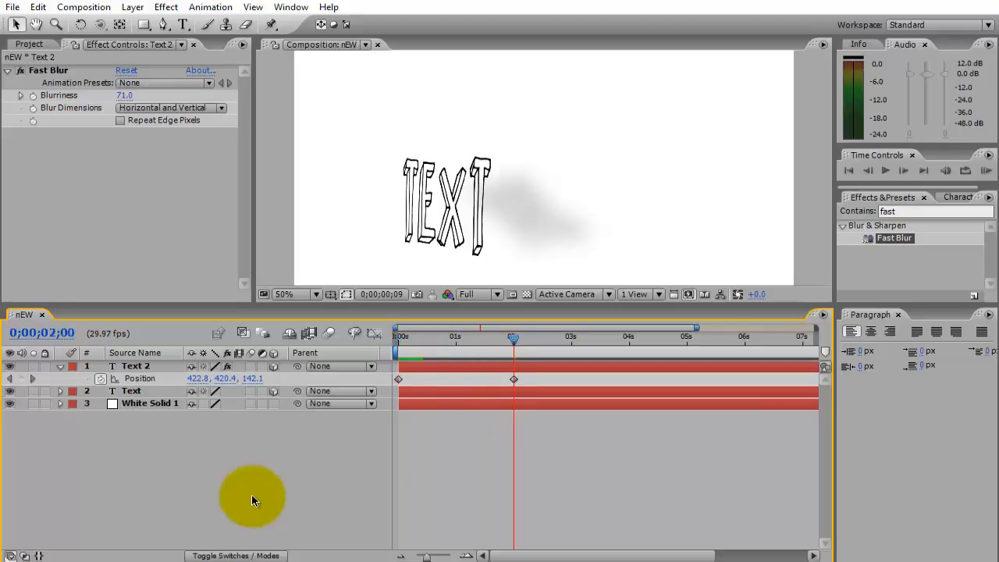
Try shortening the work area to about the first half second and RAM preview the shadow animation.
key("space")
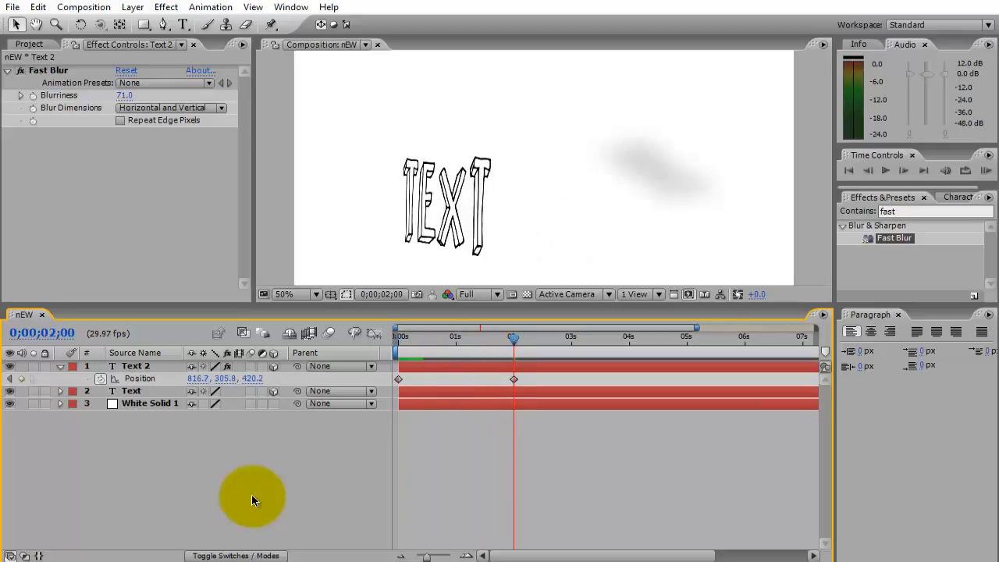
key("minus")
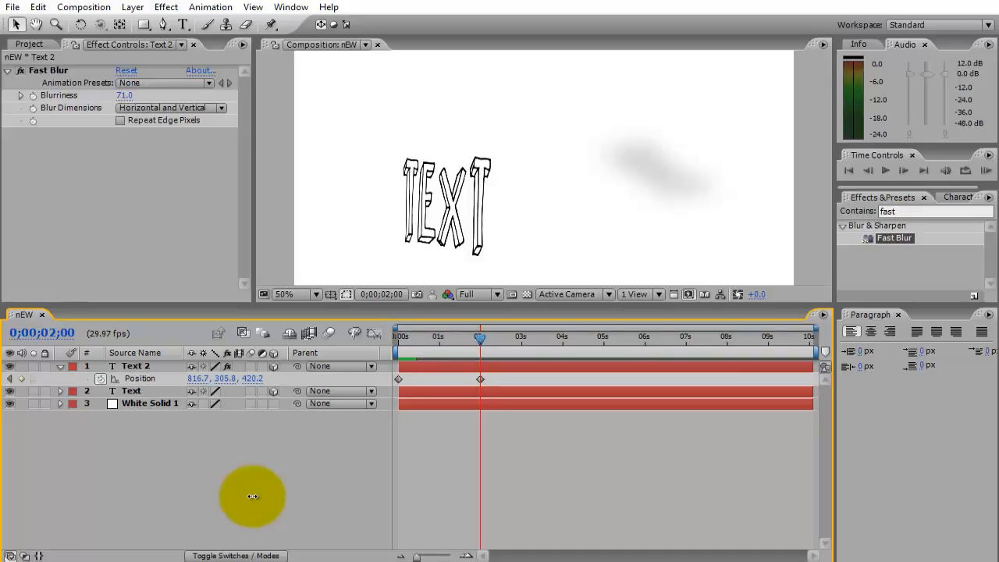
left_click_drag(816, 353, 421, 352)
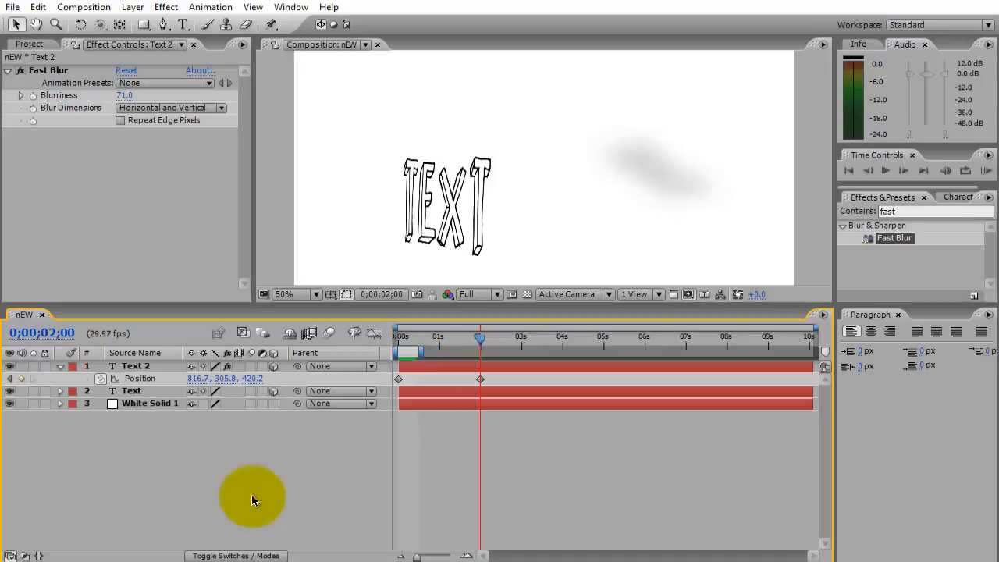
key("space")
key("space")
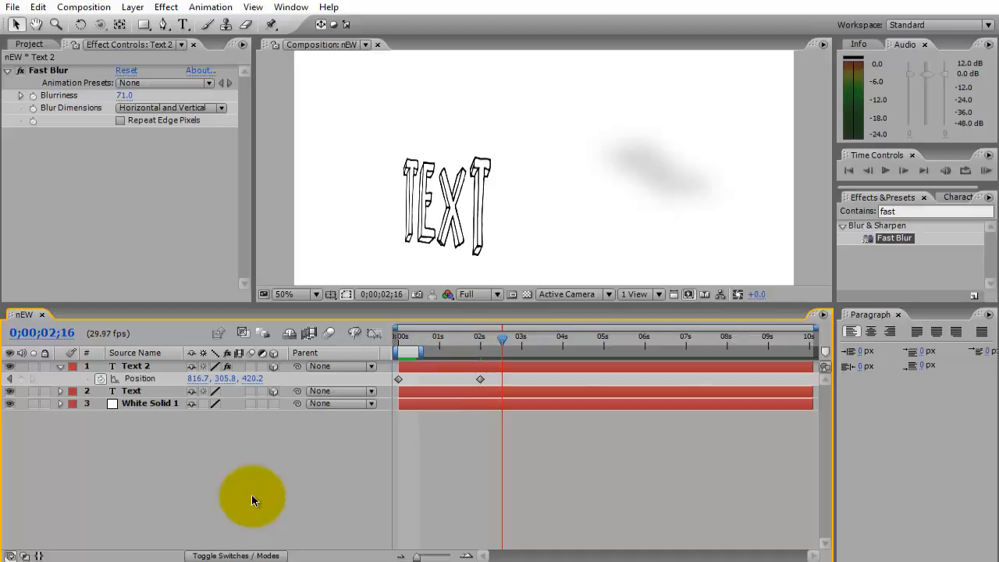
key("Home")
key("KP_0")
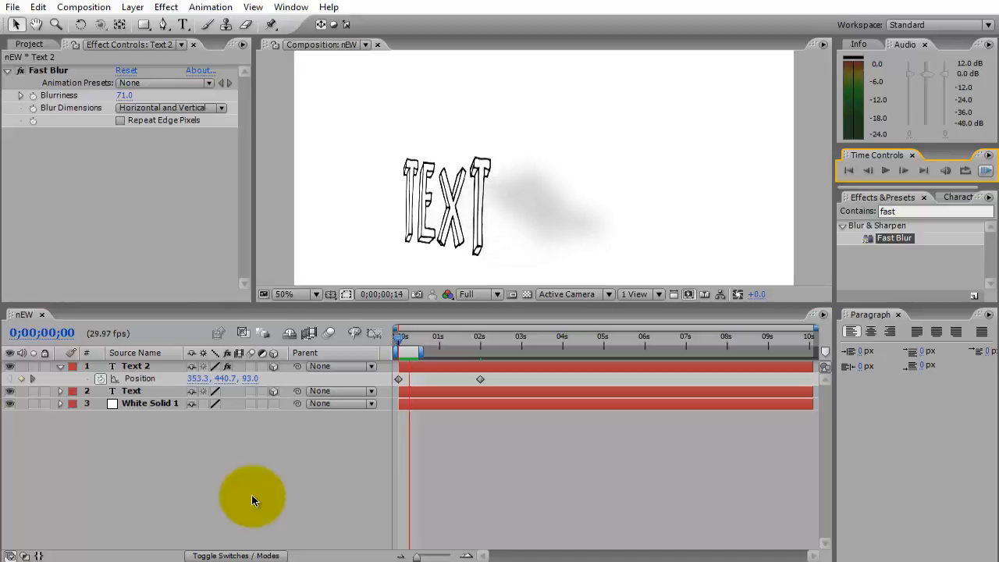
key("space")
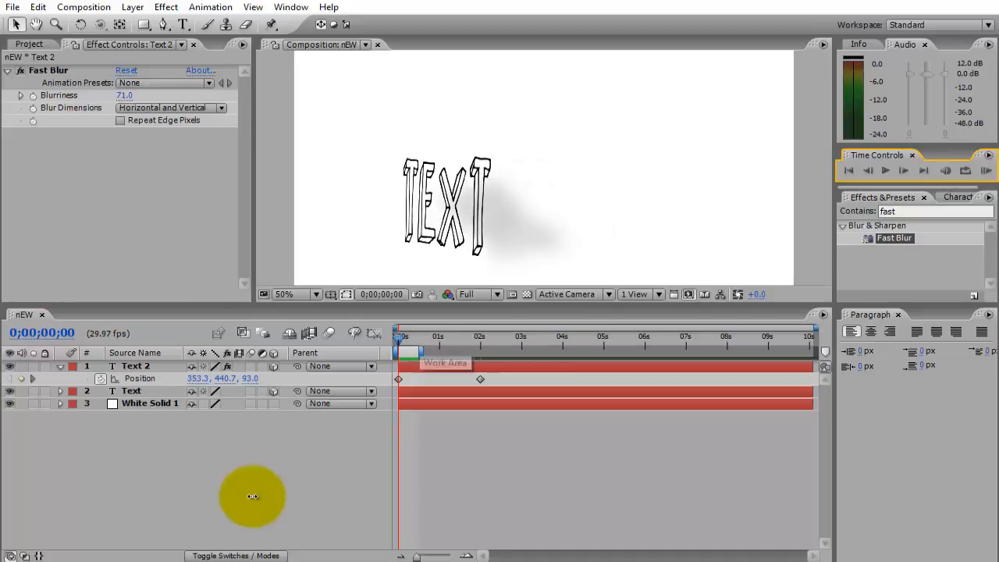
Extend the work area to Text 2's second Position keyframe at 0;00;02;00 and RAM preview the animation.
left_click_drag(411, 352, 482, 352)
key("ctrl+z")
left_click(985, 170)
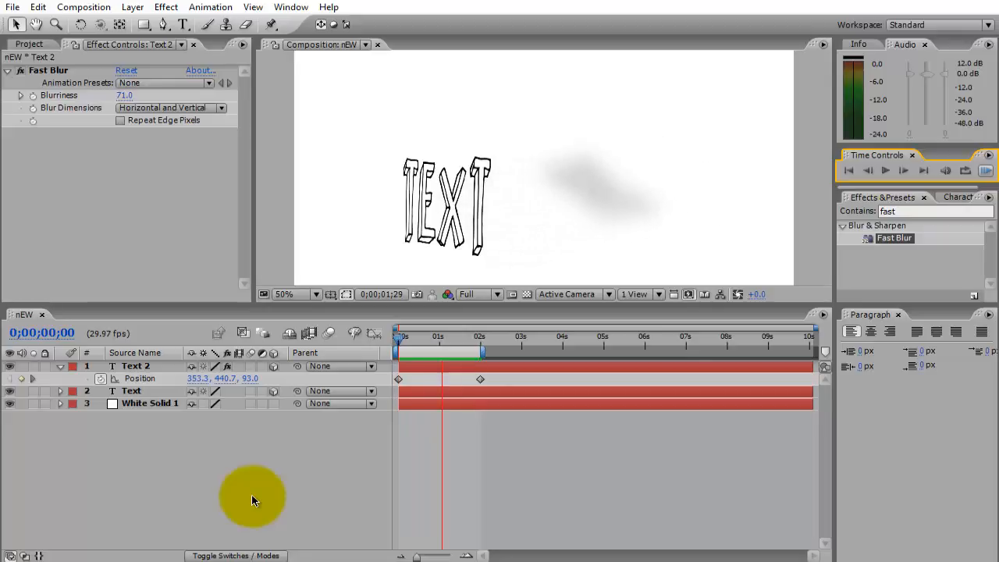
key("space")
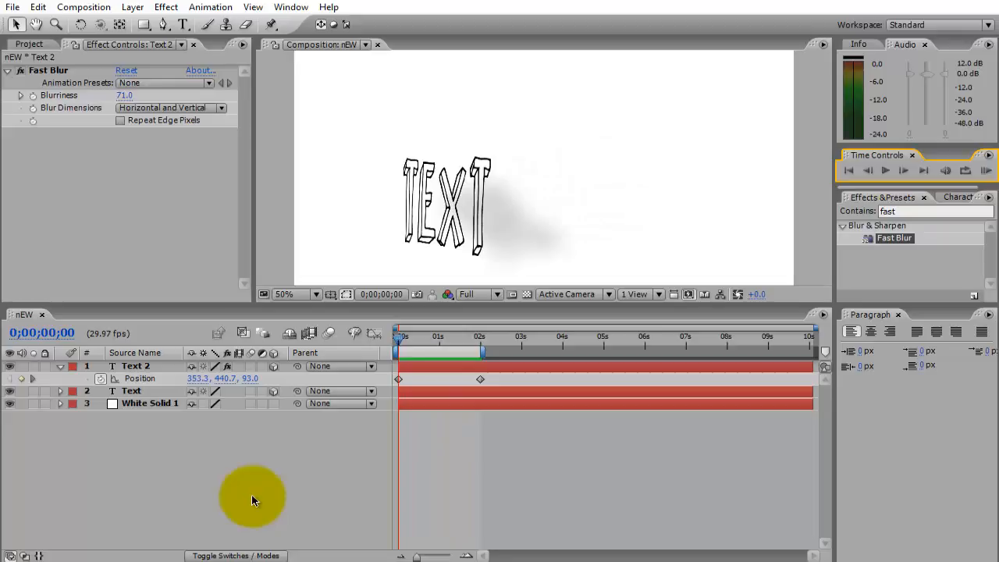
Trim the nEW composition to the work area and collapse Text 2's animated properties.
right_click(448, 354)
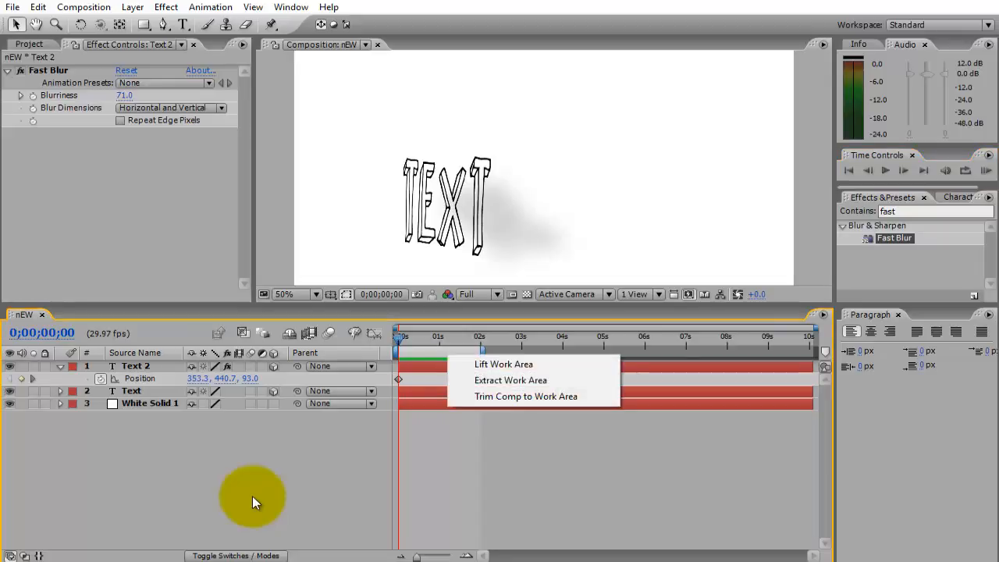
left_click(525, 396)
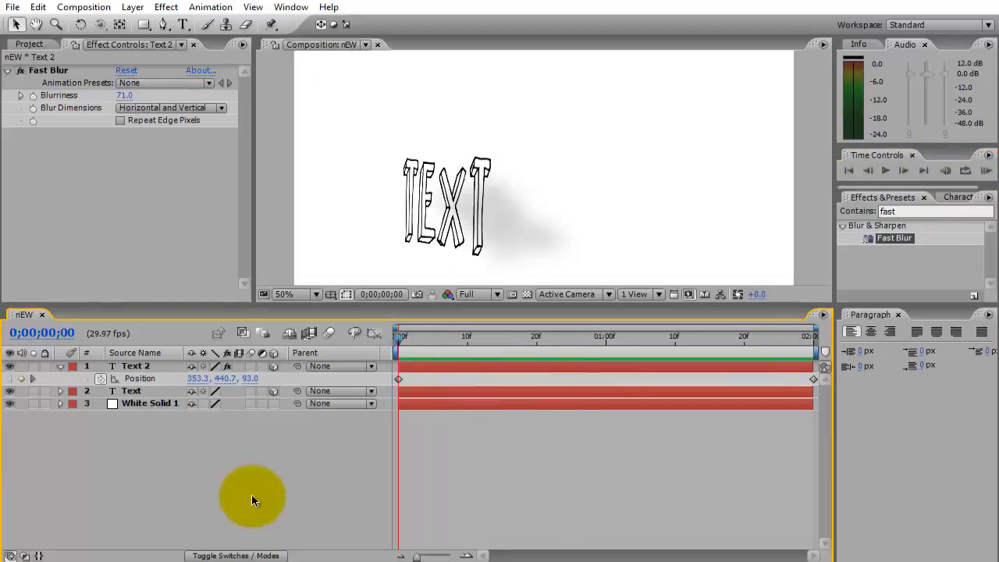
key("space")
key("u")
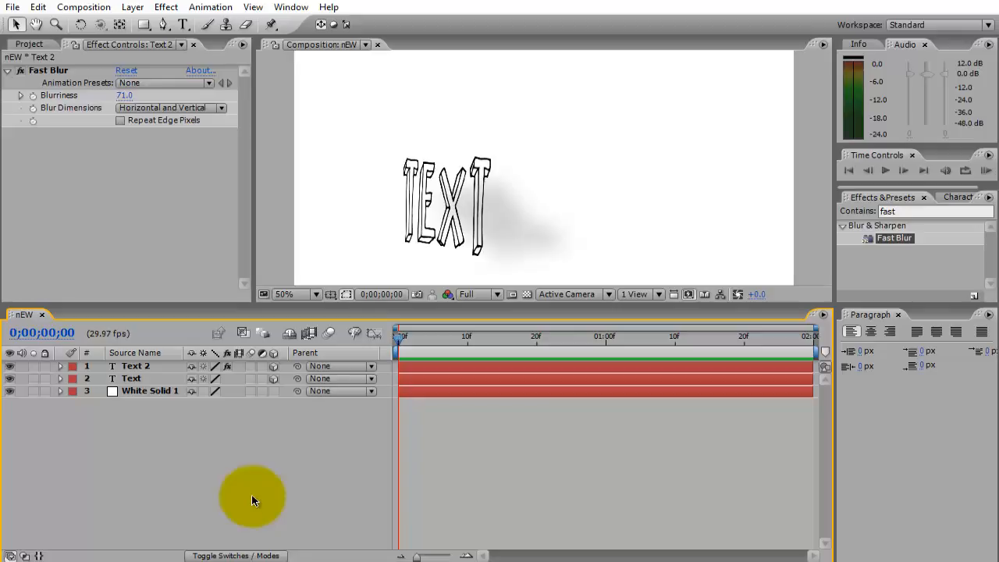
Create composition Comp 1 with the HDV/HDTV 720 29.97 preset and a duration of 0;00;10;03.
key("F3")
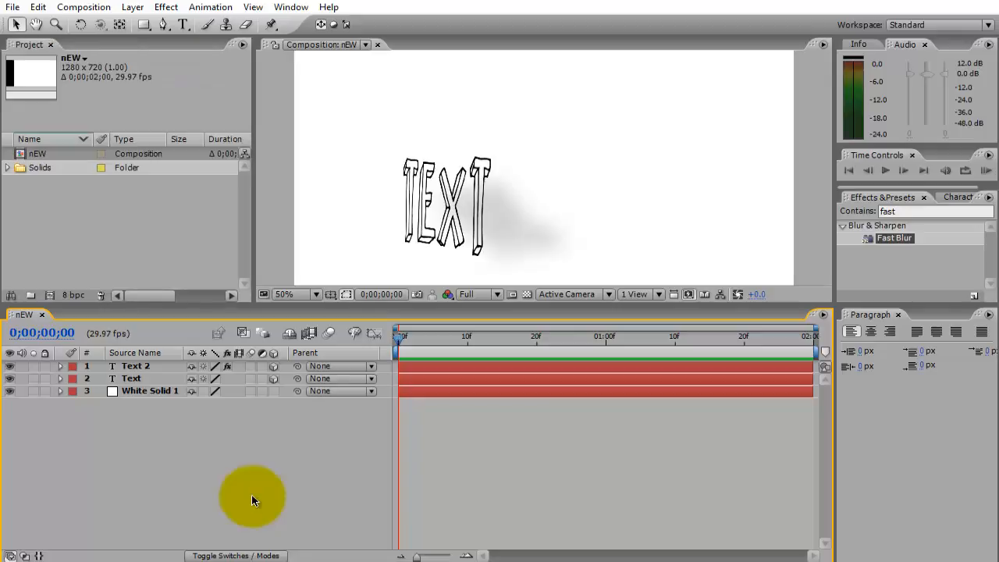
key("ctrl+n")
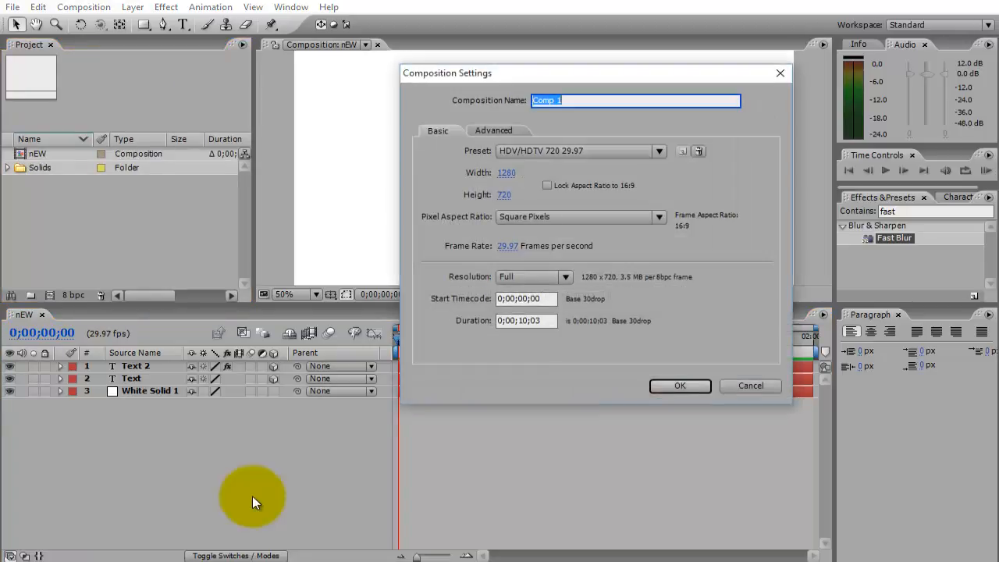
key("Return")
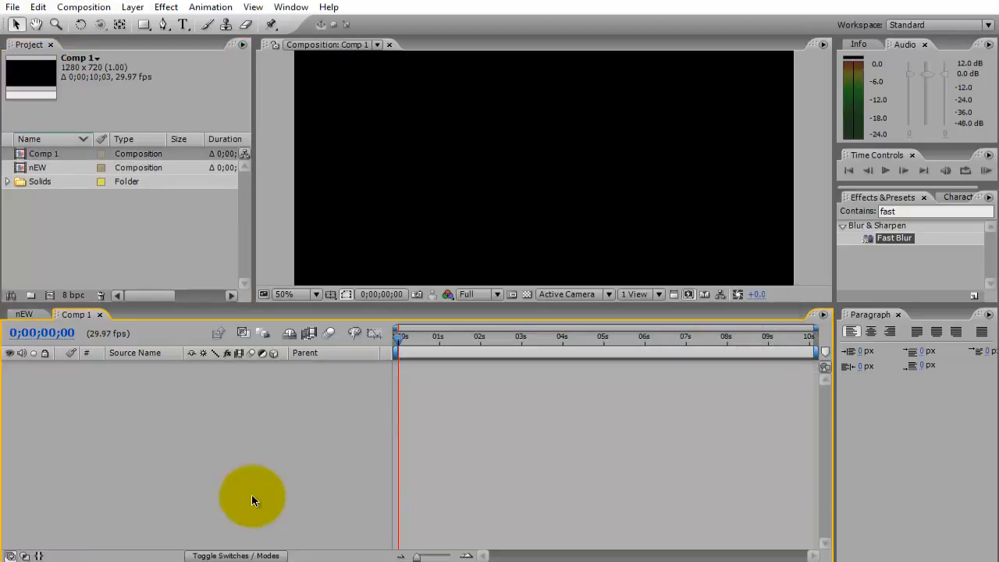
Add a 1280 x 720 solid in yellow FDFF31 to Comp 1.
key("comma")
key("period")
key("comma")
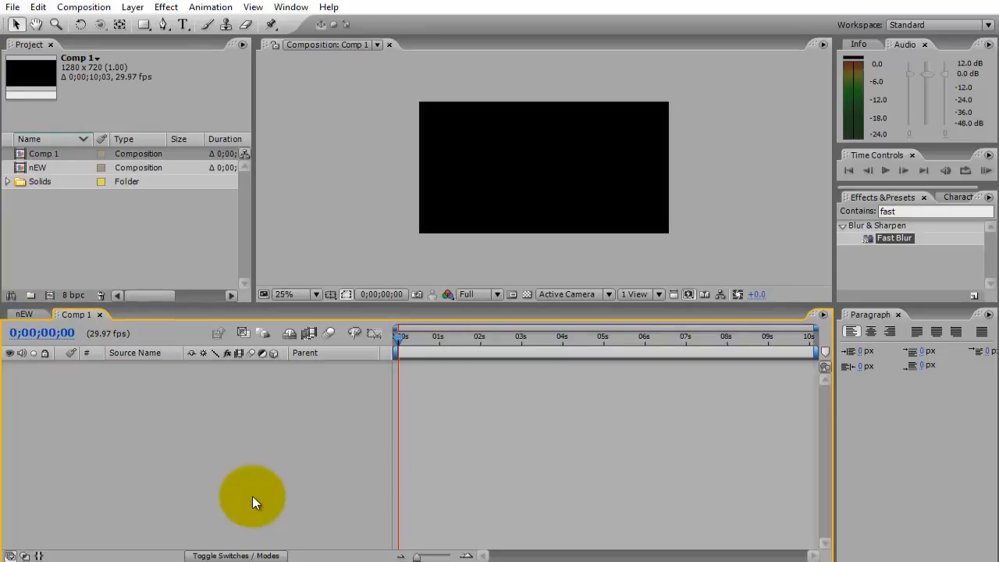
right_click(252, 500)
key("Right")
key("Down")
key("Down")
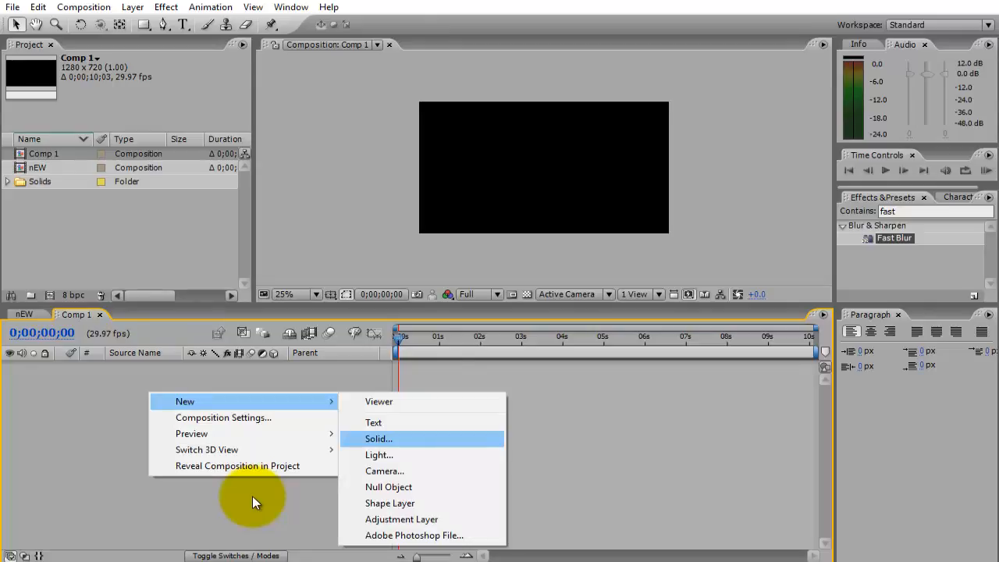
key("Return")
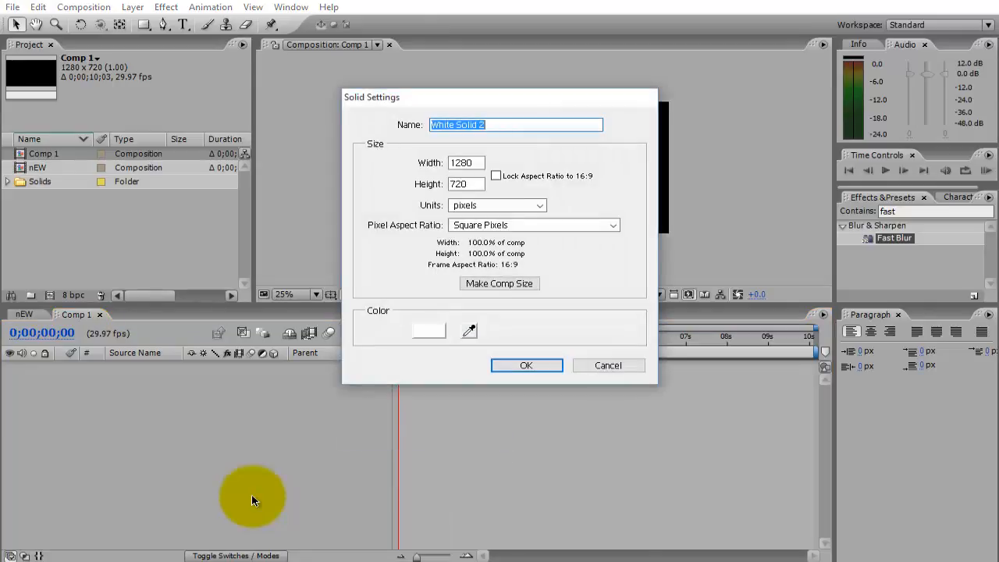
left_click(428, 331)
mouse_move(287, 338)
left_mouse_down()
mouse_move(274, 338)
mouse_move(299, 338)
left_mouse_up()
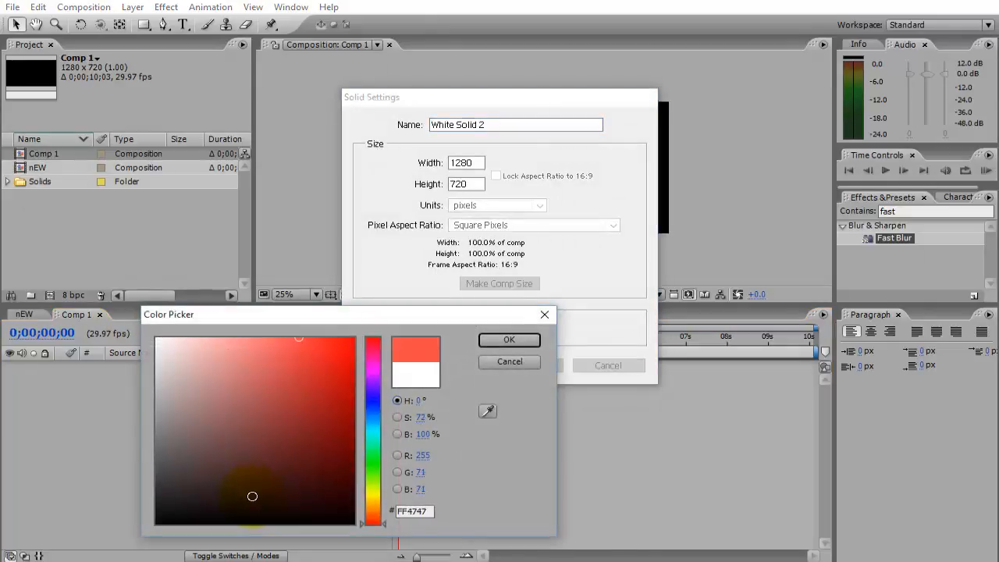
mouse_move(373, 503)
left_mouse_down()
mouse_move(373, 479)
mouse_move(373, 492)
left_mouse_up()
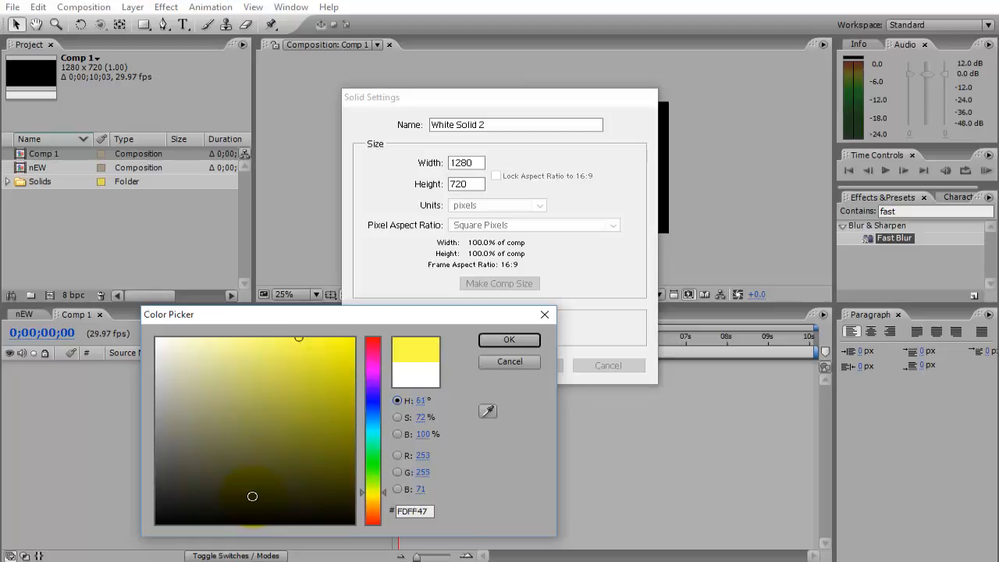
left_click_drag(299, 339, 317, 338)
left_click(508, 340)
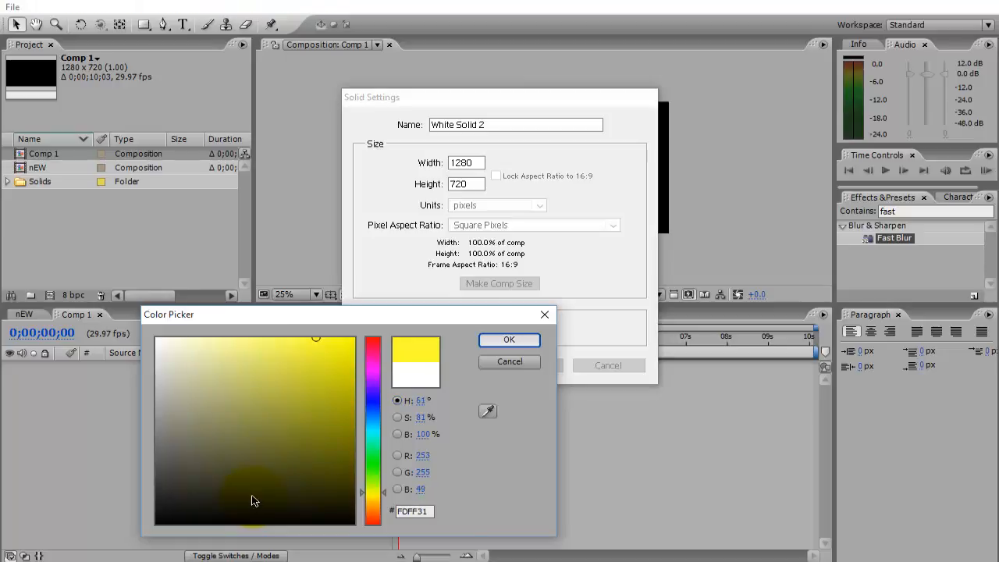
key("Return")
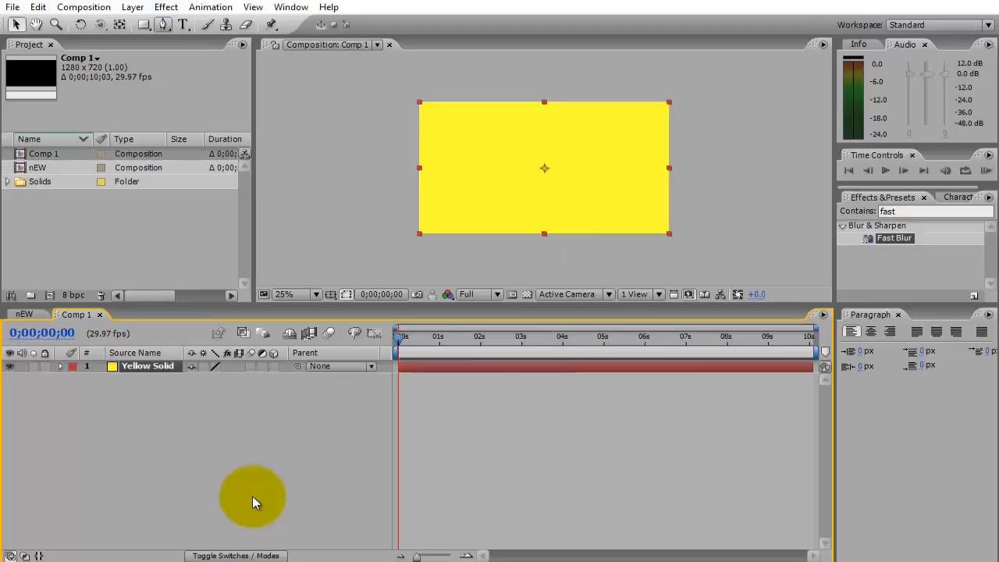
Draw a roughly circular mask on the yellow solid with the Ellipse tool, extending past the frame's upper-left corner.
key("q")
left_click(143, 25)
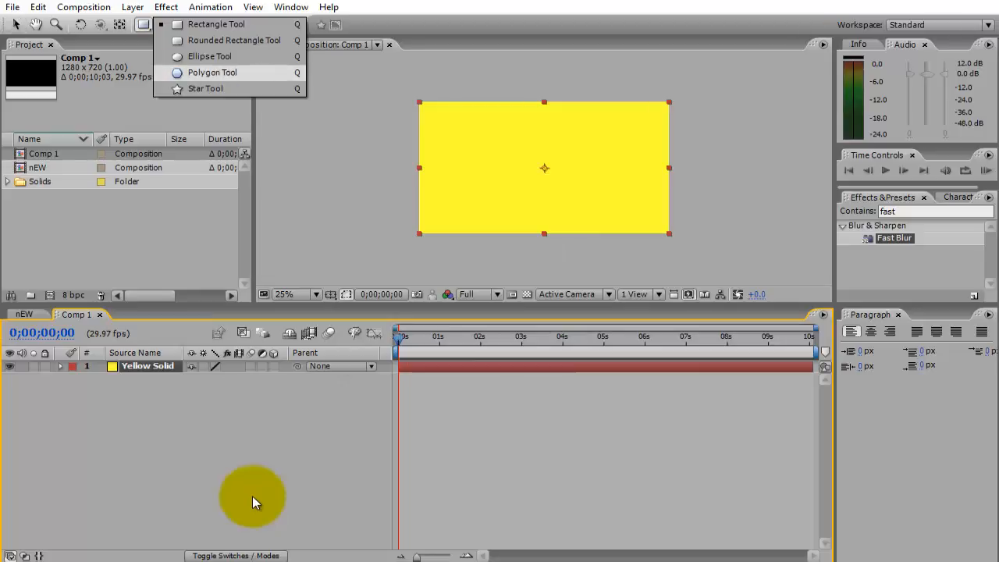
left_click(209, 55)
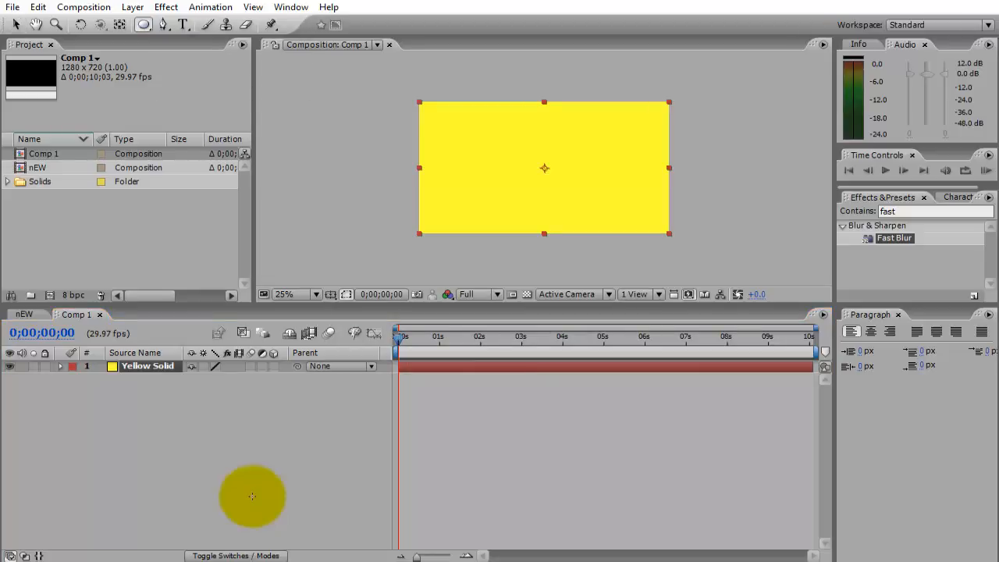
left_click_drag(399, 70, 517, 179)
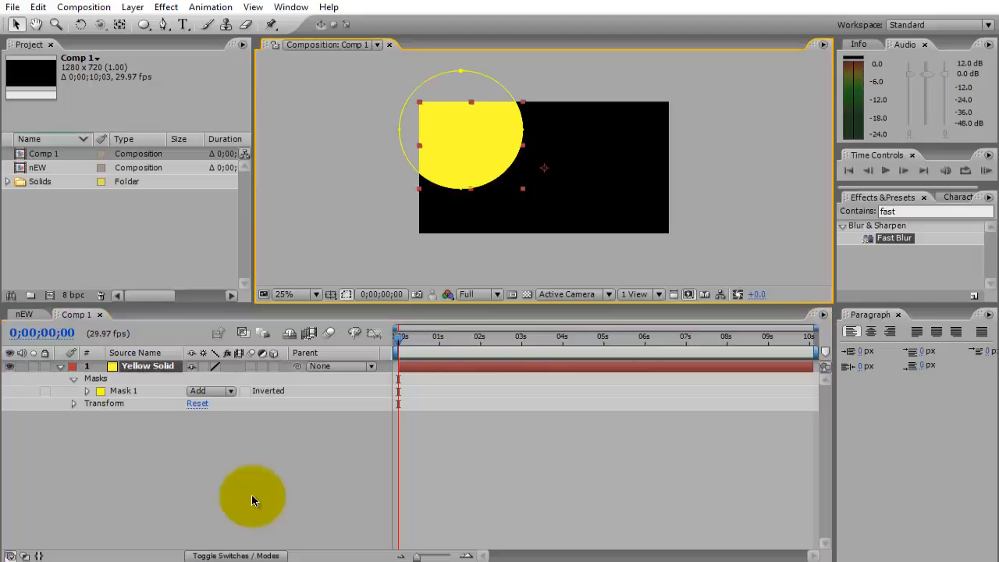
Reveal Mask 1's Mask Feather on the yellow solid and set it to 253 pixels.
key("f")
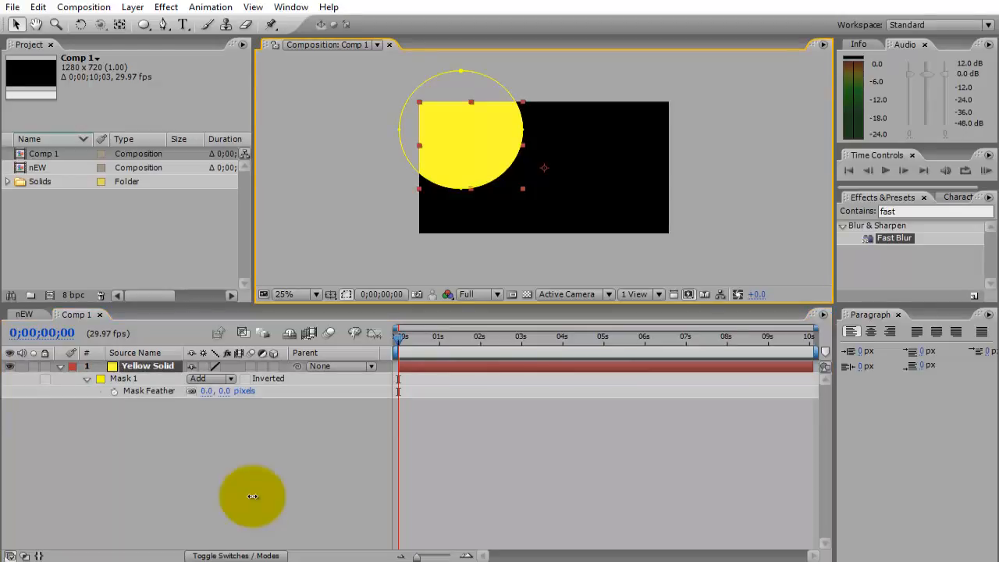
left_click_drag(207, 391, 360, 391)
left_click(252, 500)
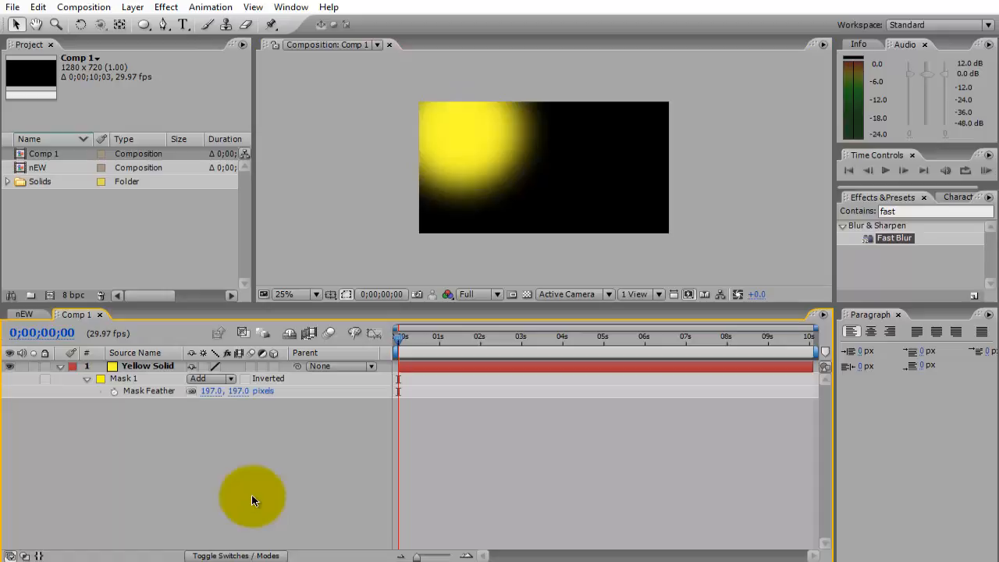
left_click_drag(207, 391, 251, 391)
left_click(252, 500)
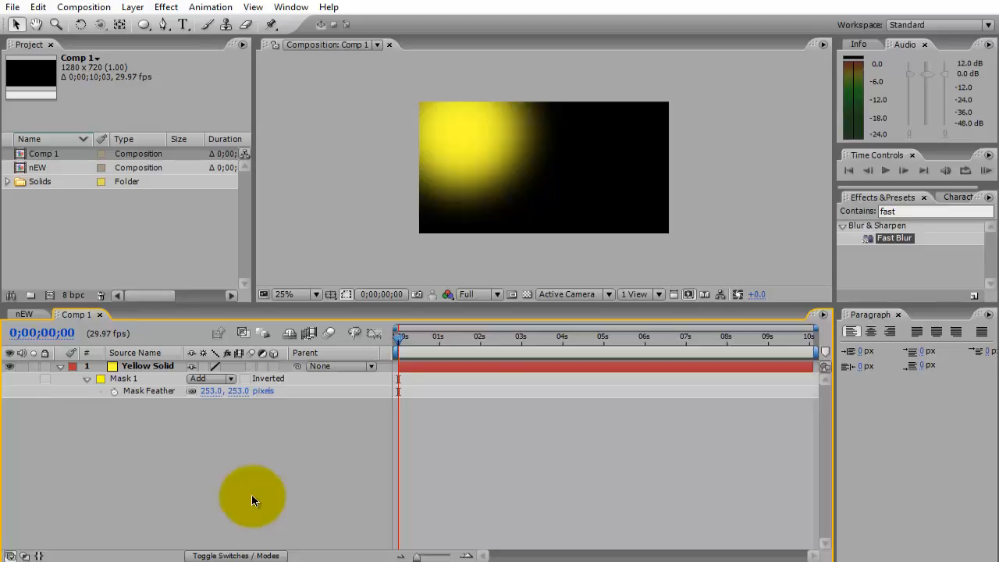
Add a 1280 x 720 black solid (000000) above the yellow solid.
key("ctrl+y")
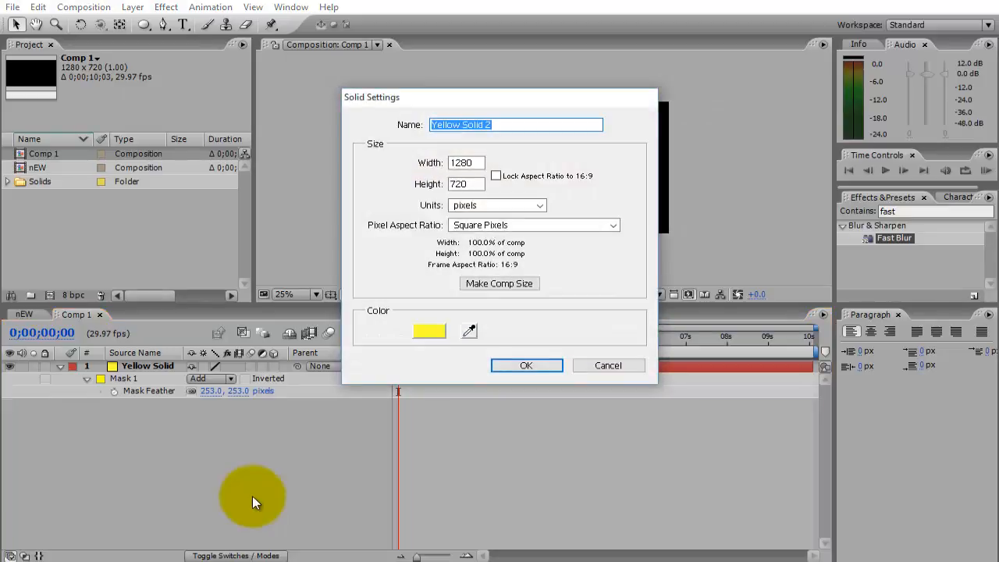
key("alt+c")
type("000000")
key("Return")
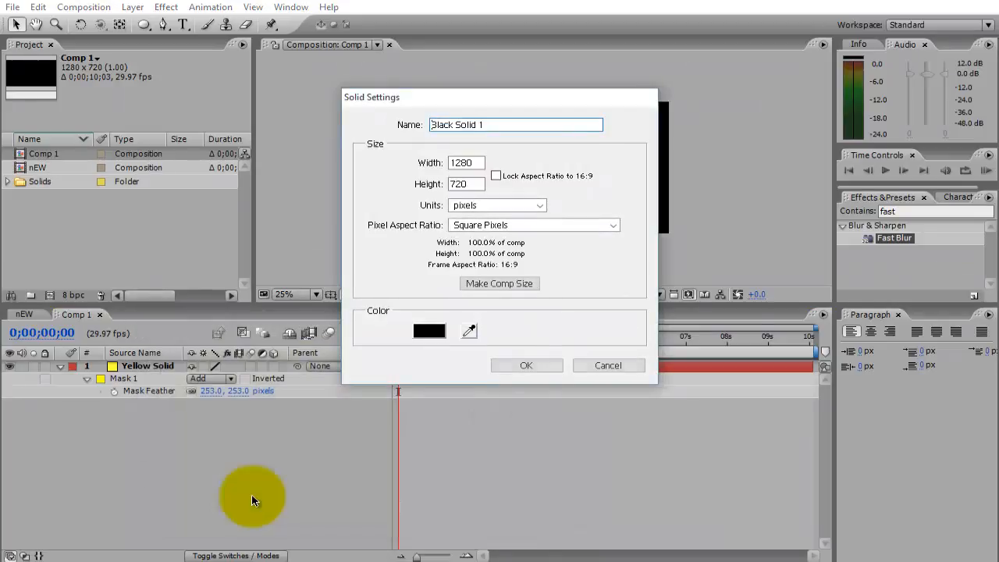
key("Return")
Clear the effects search and browse the full effects list for Optical Flares in the Video Copilot group.
key("ctrl+5")
key("BackSpace")
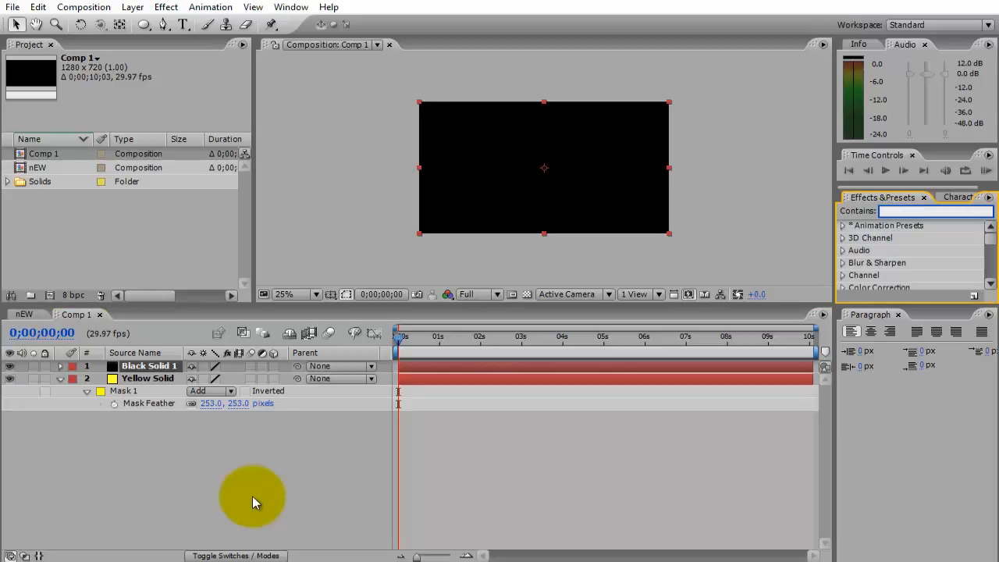
scroll(909, 256, "down", 5)
left_click(843, 282)
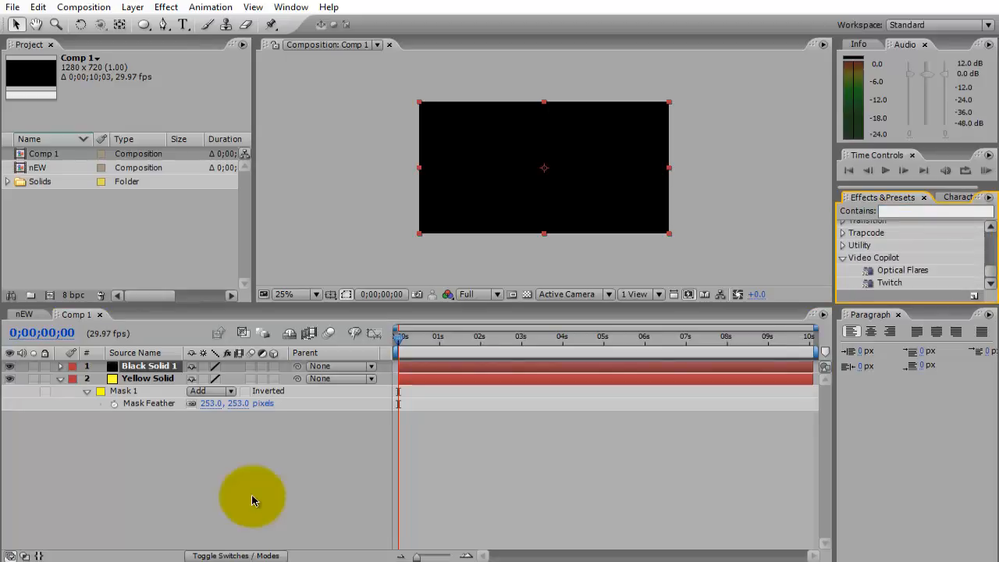
left_click(902, 270)
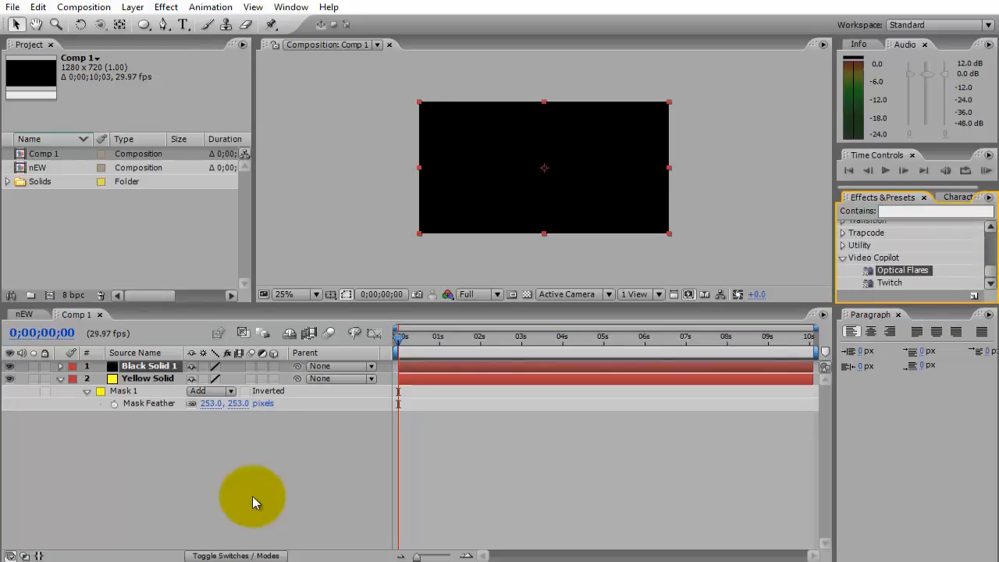
scroll(909, 256, "up", 10)
scroll(910, 256, "up", 2)
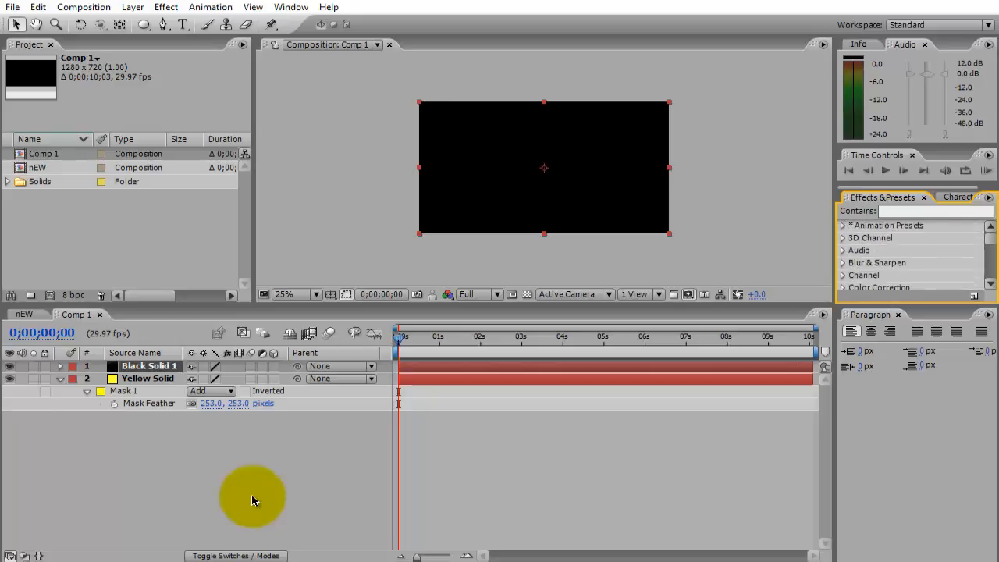
Search the effects for "lens" and apply Lens Flare to the black solid.
left_click(935, 211)
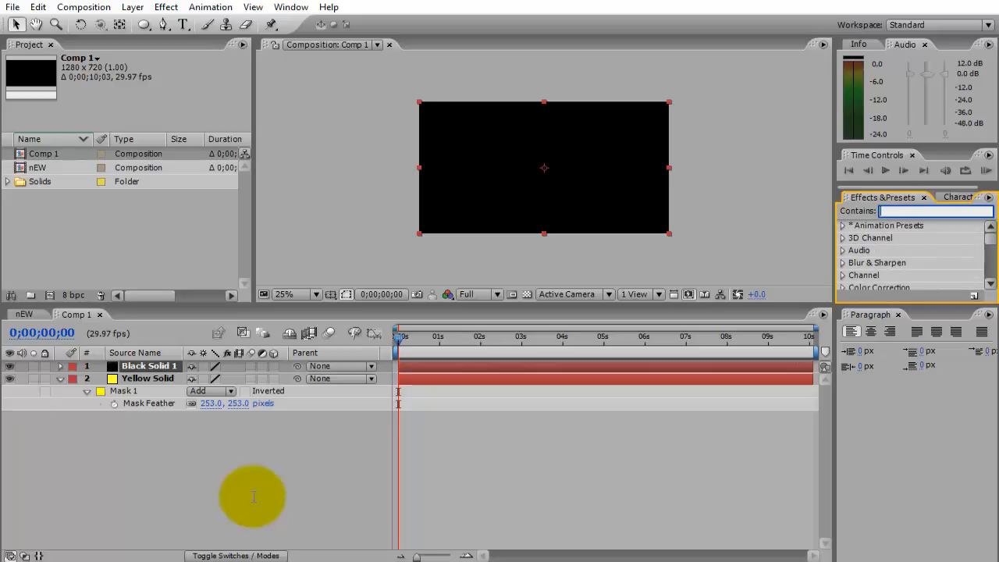
type("len")
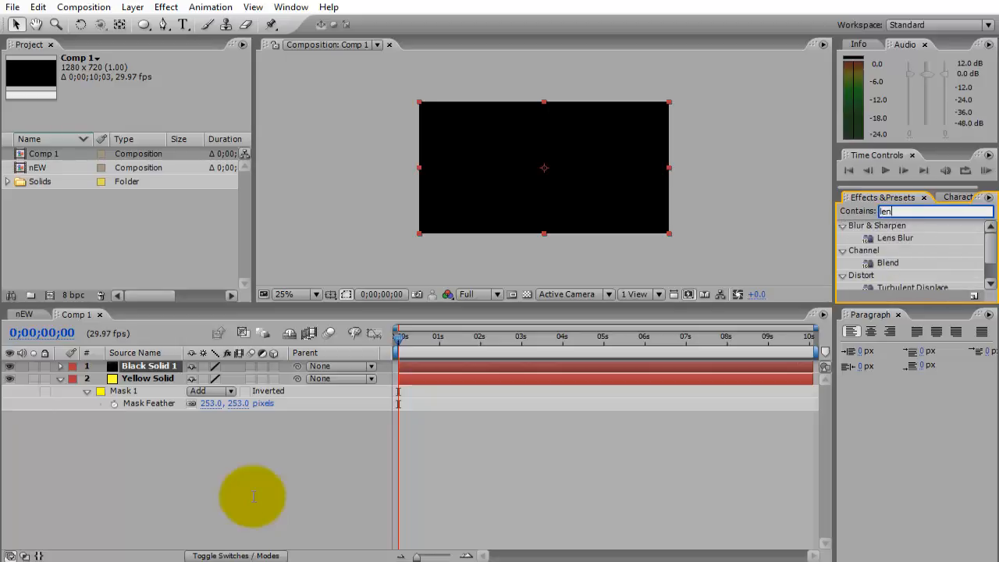
type("s")
left_click_drag(896, 262, 252, 496)
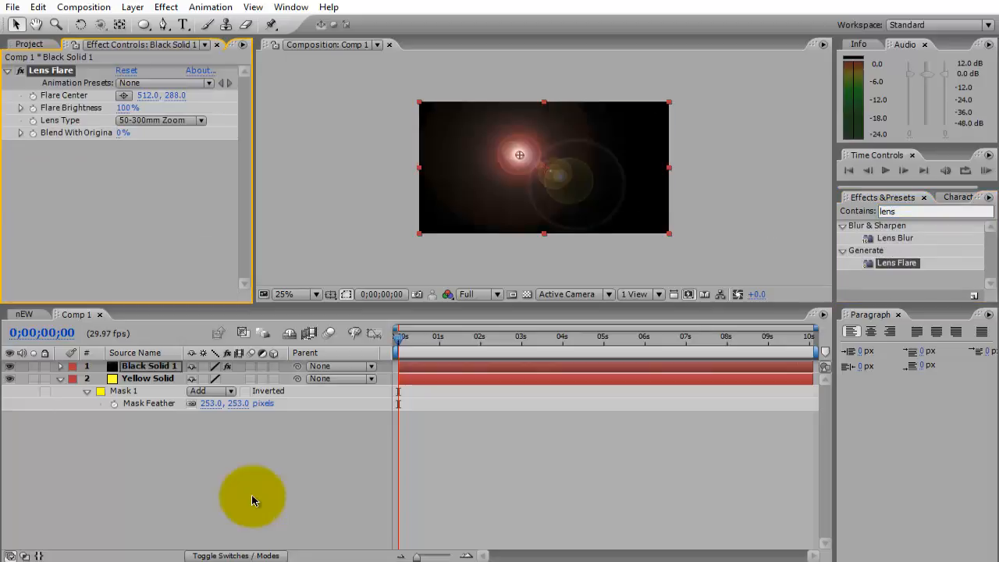
Move the Lens Flare's Flare Center to 276, 232 and set Flare Brightness to 236%.
left_click_drag(519, 155, 473, 144)
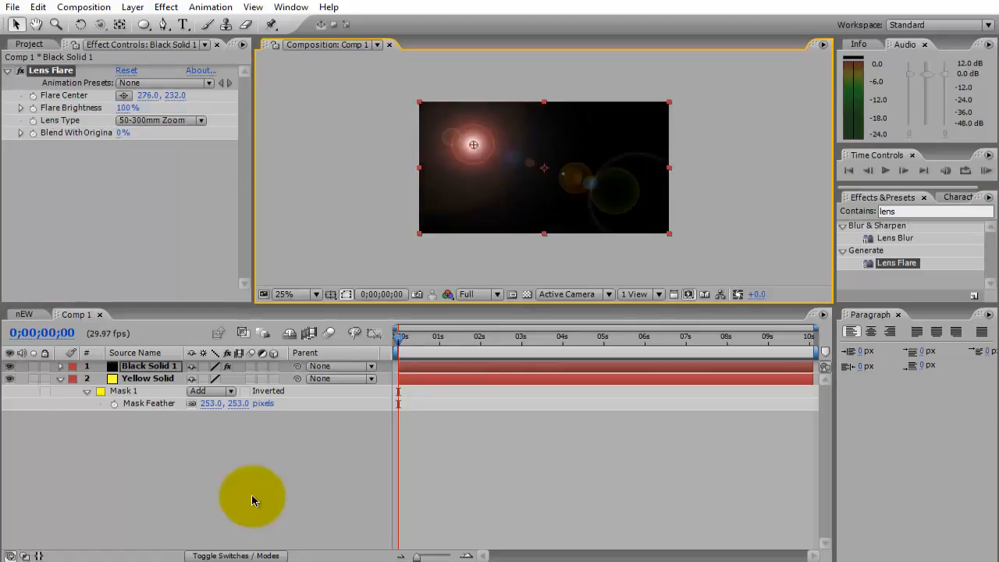
left_click(162, 120)
left_click(148, 211)
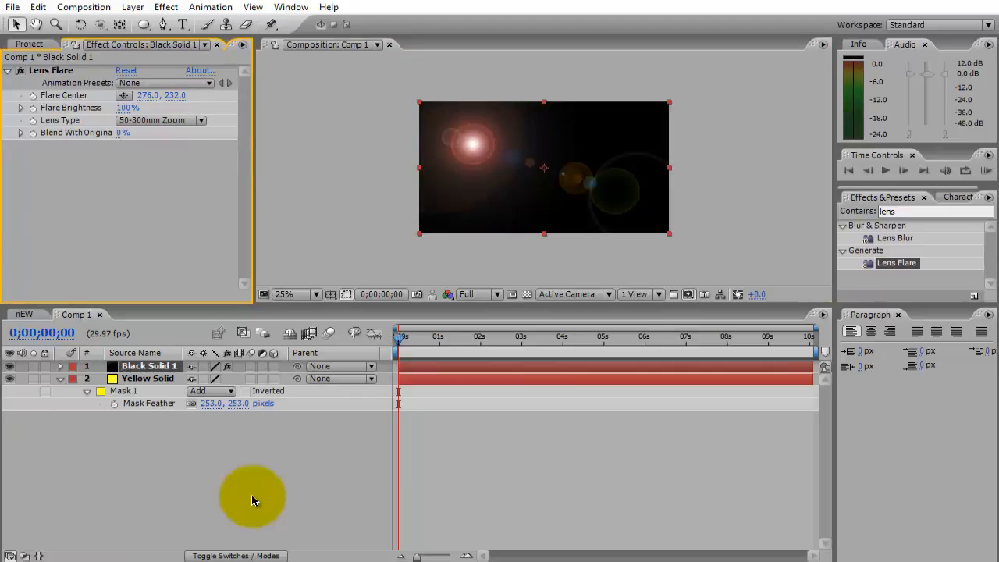
mouse_move(125, 108)
left_mouse_down()
mouse_move(283, 107)
mouse_move(234, 107)
left_mouse_up()
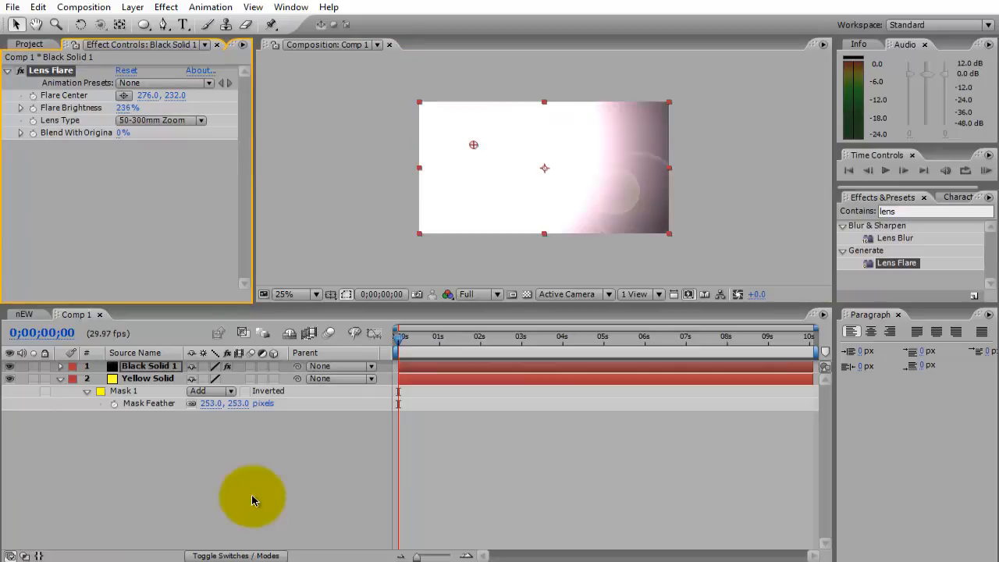
Delete the Lens Flare effect from the black solid.
left_click(252, 500)
left_click(50, 70)
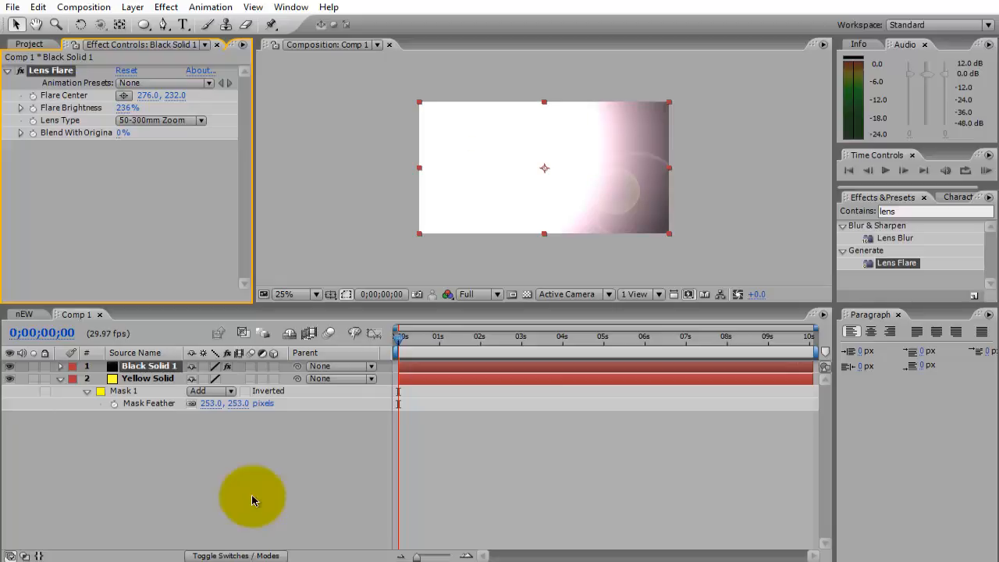
key("Delete")
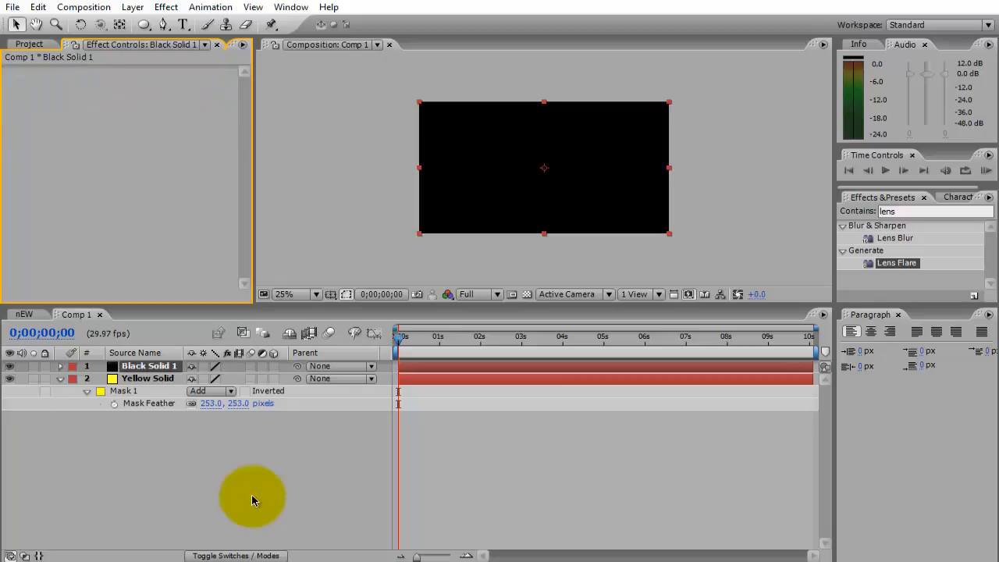
Clear the effects search and apply Optical Flares from the Video Copilot group to the black solid.
left_click(934, 211)
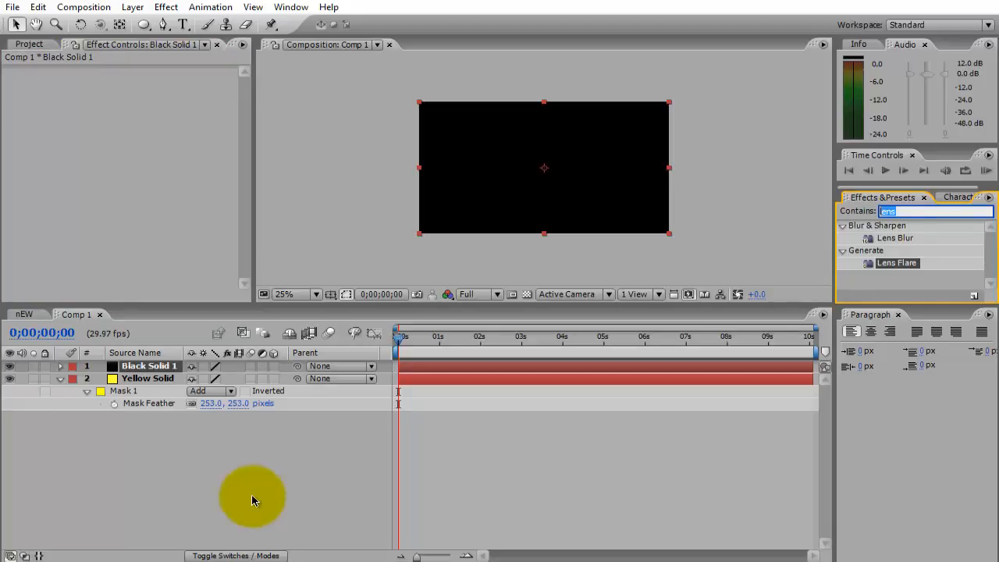
key("BackSpace")
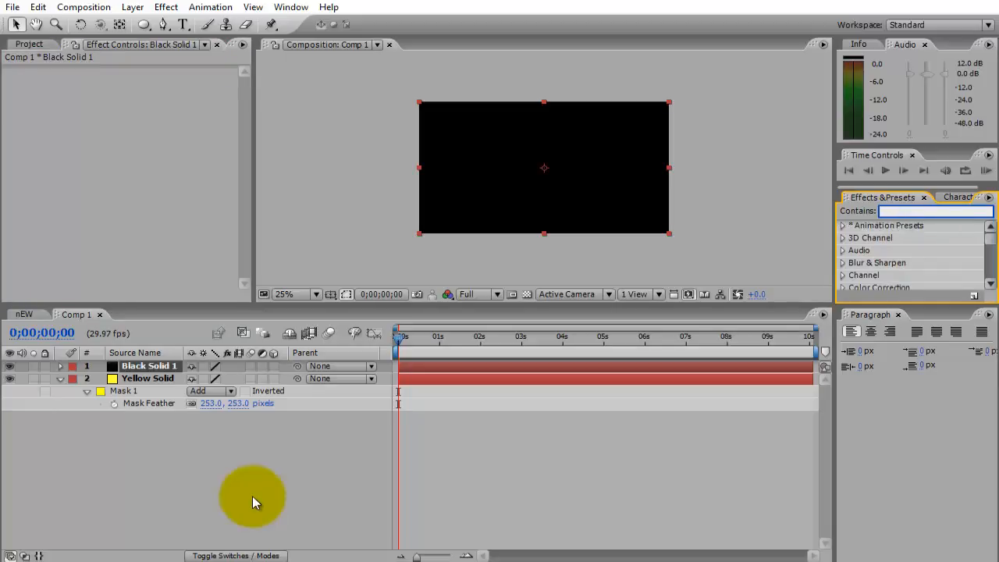
left_click_drag(990, 239, 990, 273)
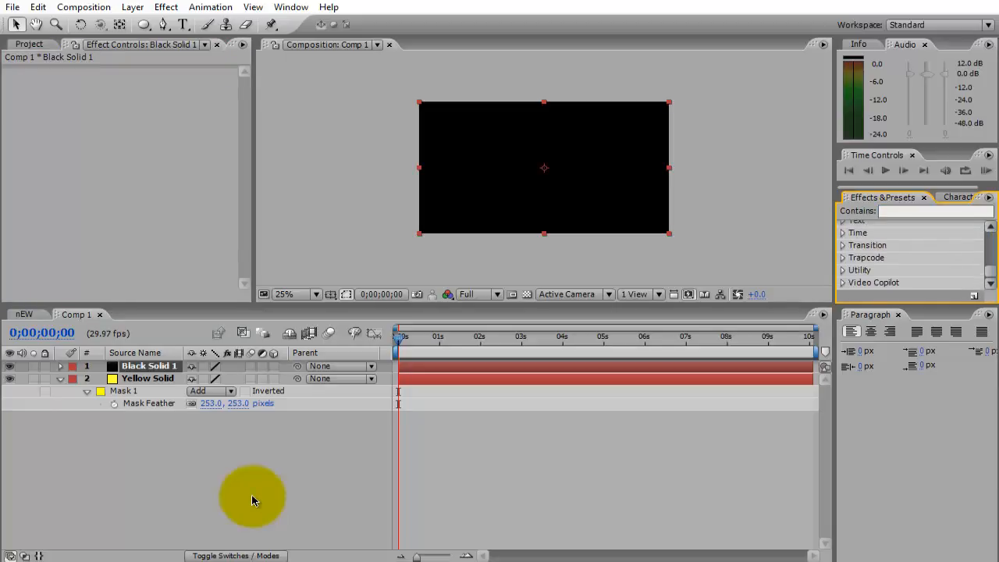
left_click(842, 282)
left_click(902, 270)
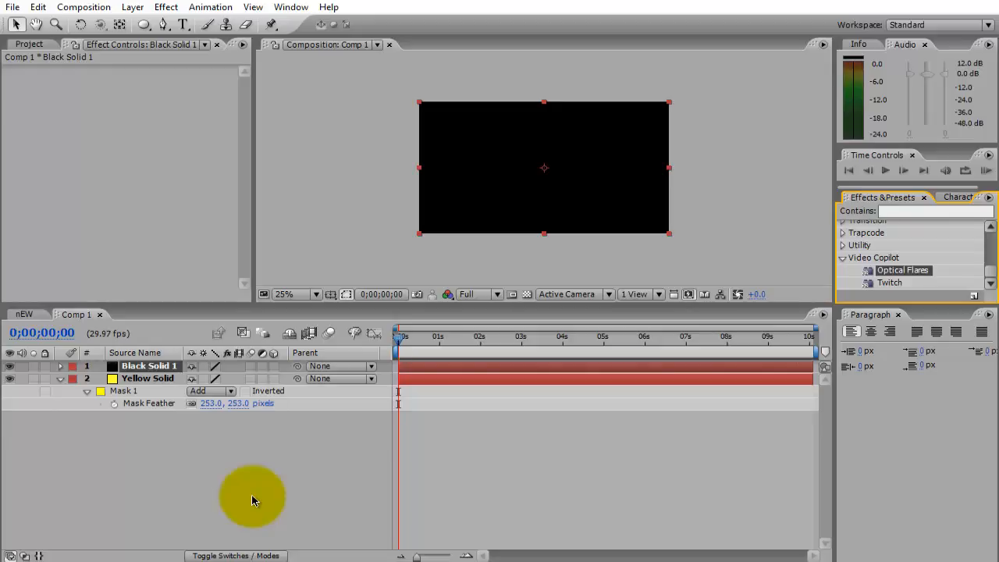
left_click_drag(901, 270, 587, 172)
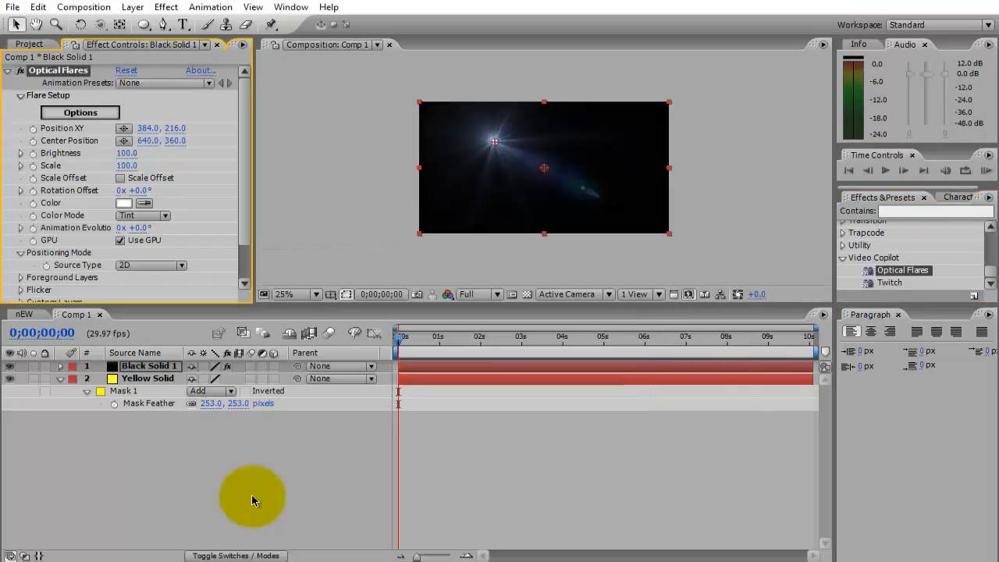
Move the Optical Flares Position XY to 320, 228, undo a trial move of its center, and open its options.
mouse_move(494, 141)
left_mouse_down()
mouse_move(468, 192)
mouse_move(487, 156)
mouse_move(481, 144)
left_mouse_up()
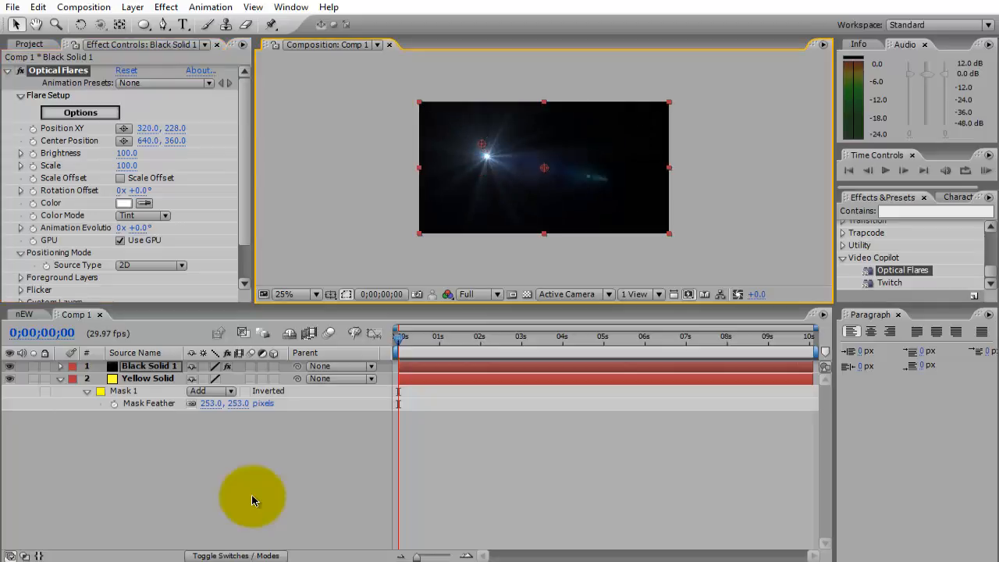
key("ctrl+z")
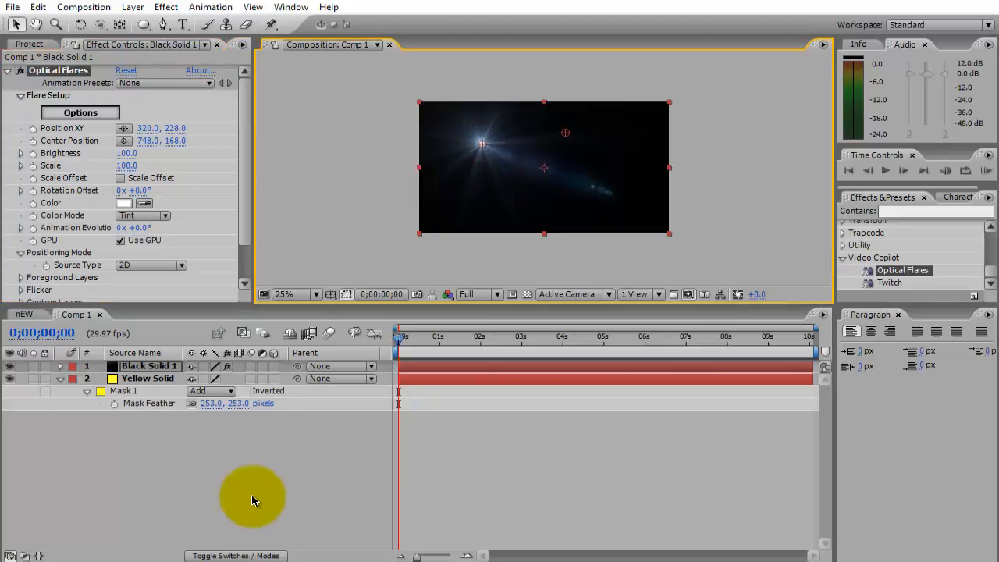
key("ctrl+shift+z")
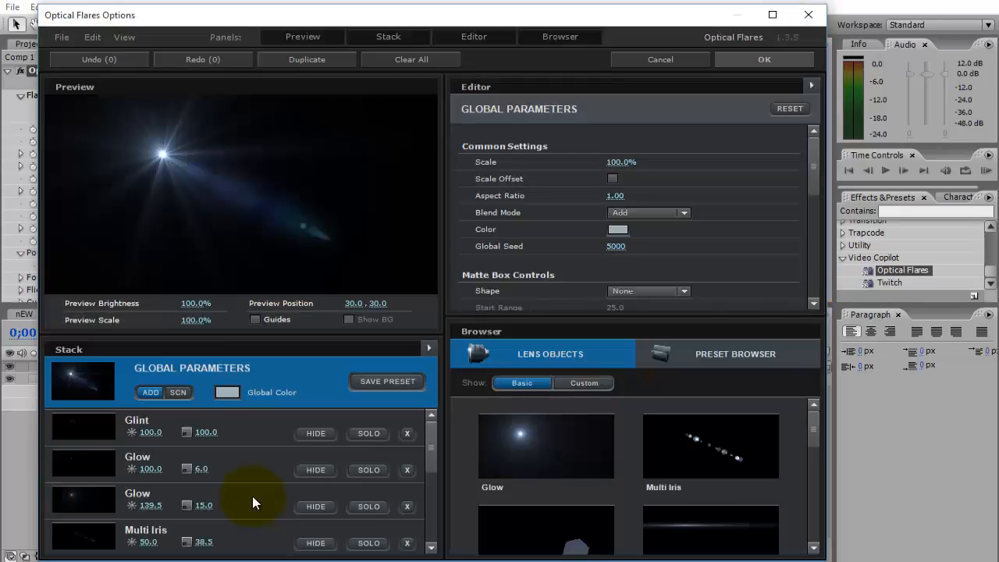
Load the Beached preset from the Light flare presets and look through the other presets there.
left_click(727, 354)
left_click(710, 445)
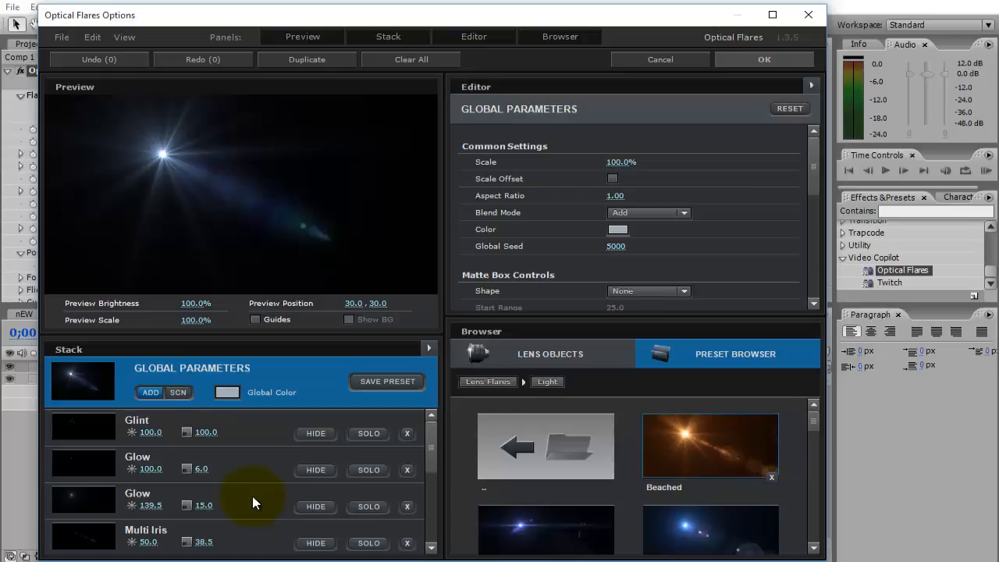
left_click(710, 445)
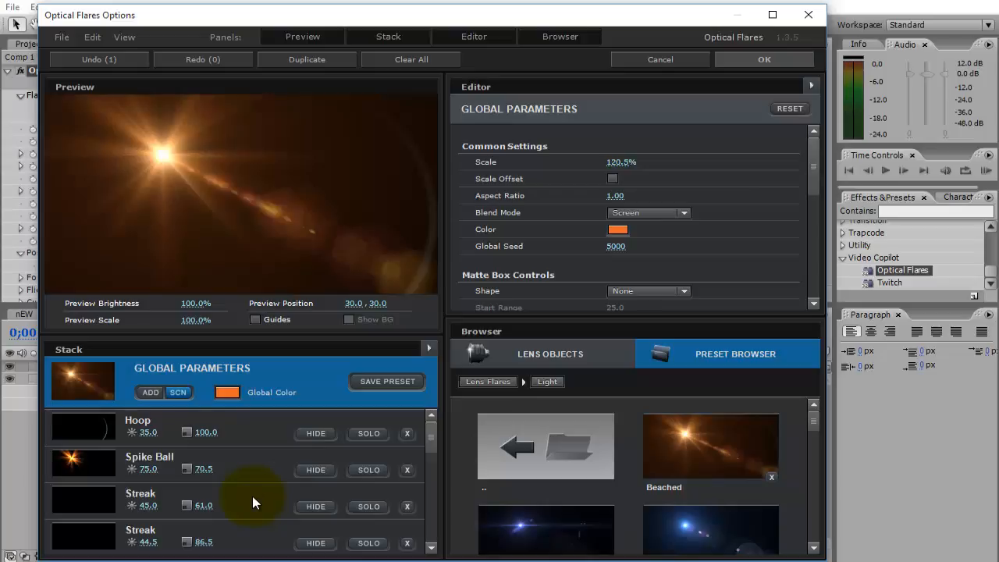
scroll(646, 476, "down", 6)
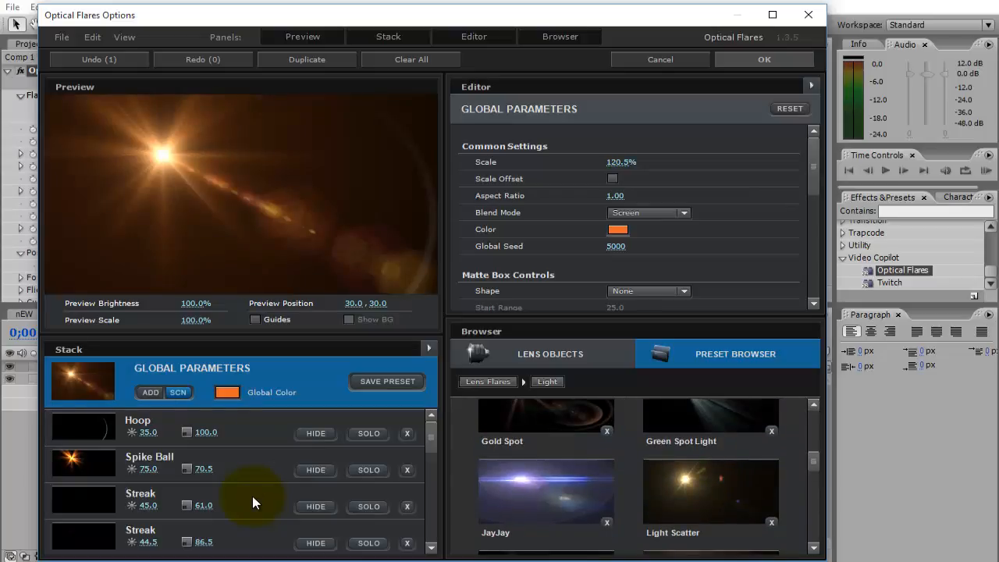
scroll(645, 476, "down", 8)
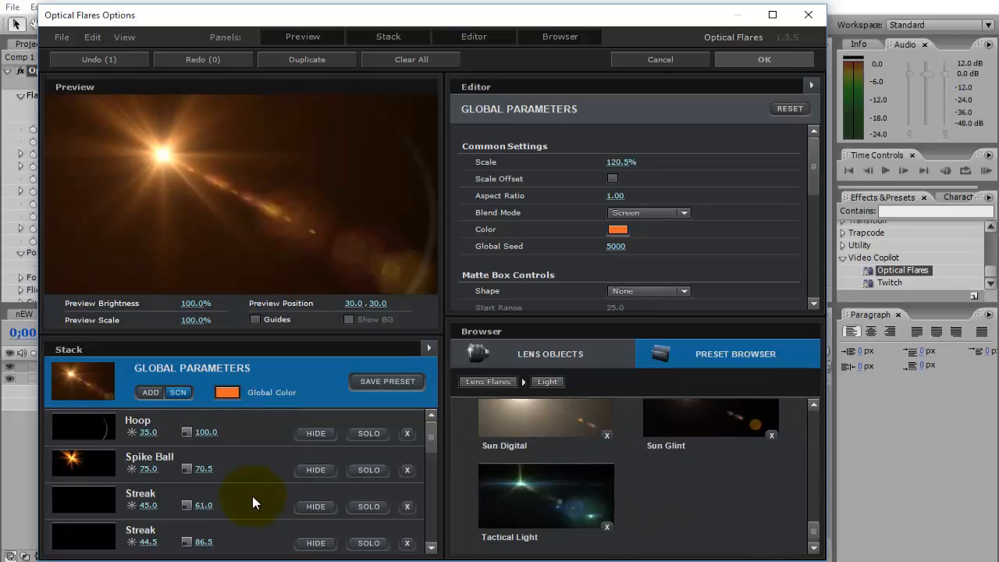
scroll(252, 503, "up", 14)
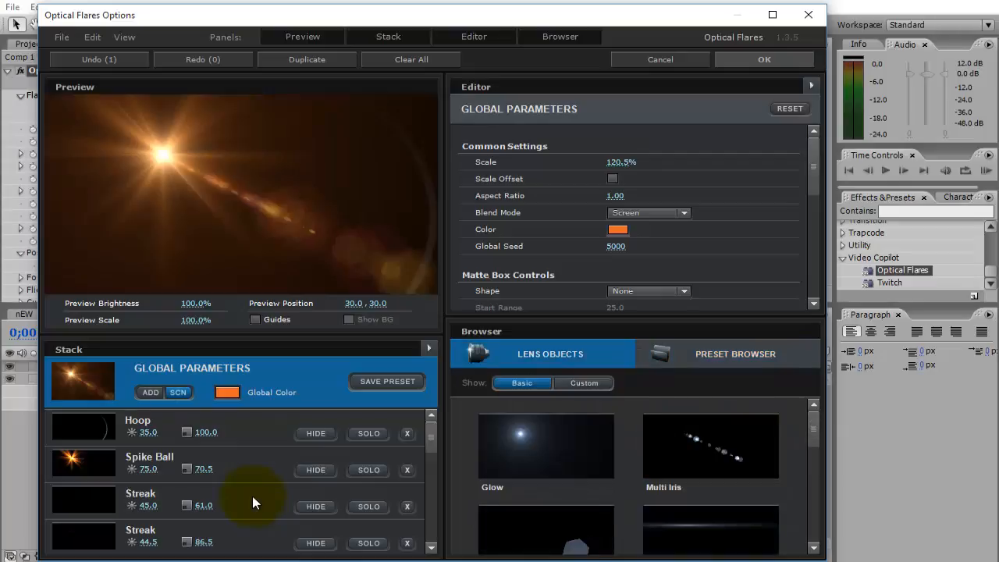
Empty the flare stack by removing the Beached preset's lens objects one by one and clearing all the rest.
left_click(406, 434)
left_click(407, 434)
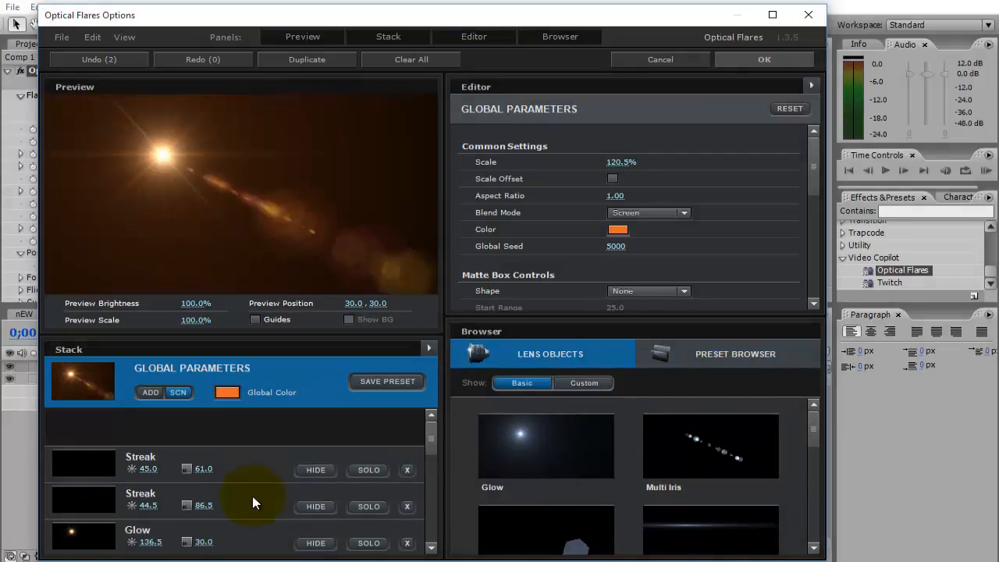
left_click(406, 434)
left_click(407, 434)
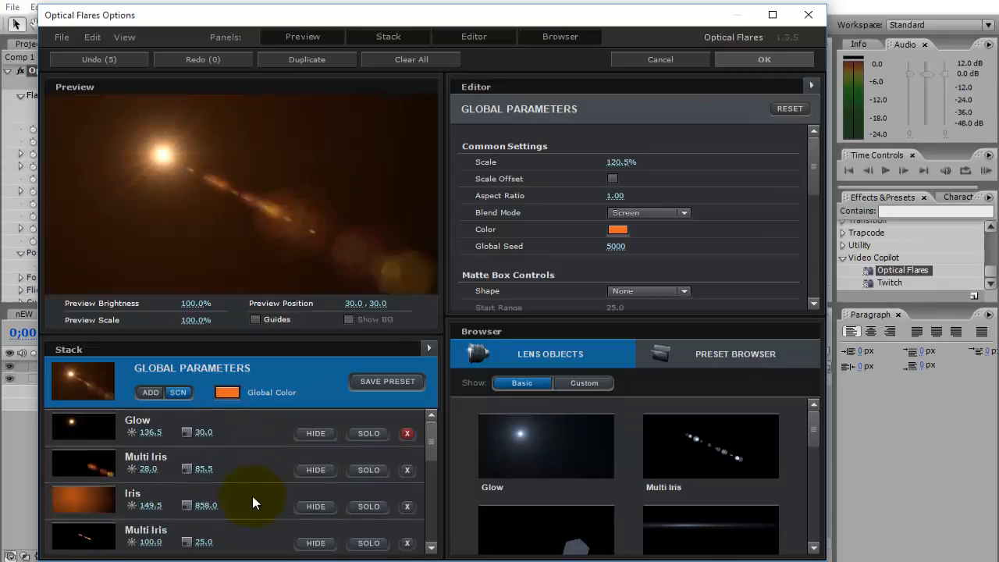
left_click(407, 434)
left_click(406, 434)
left_click(406, 433)
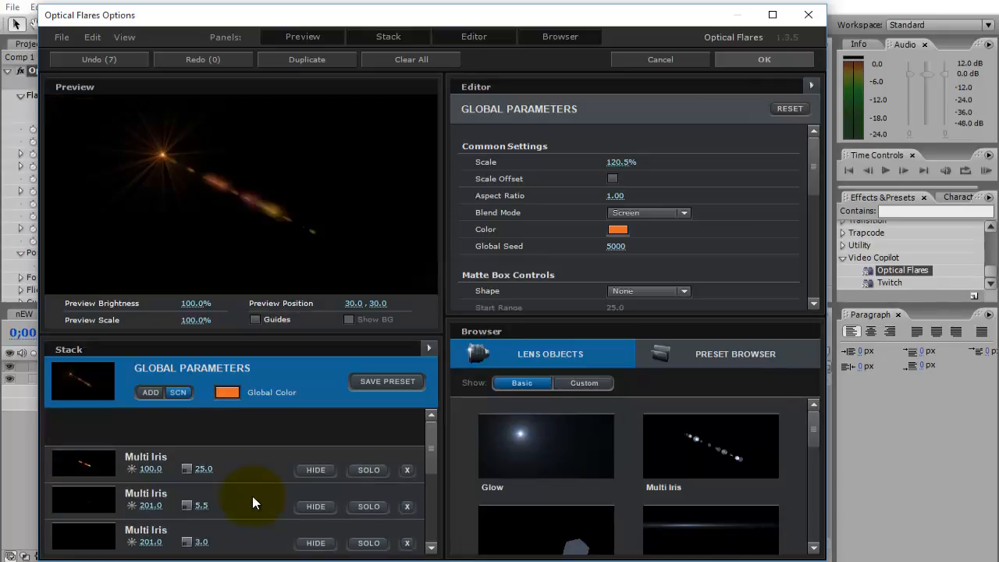
left_click(407, 434)
left_click(407, 434)
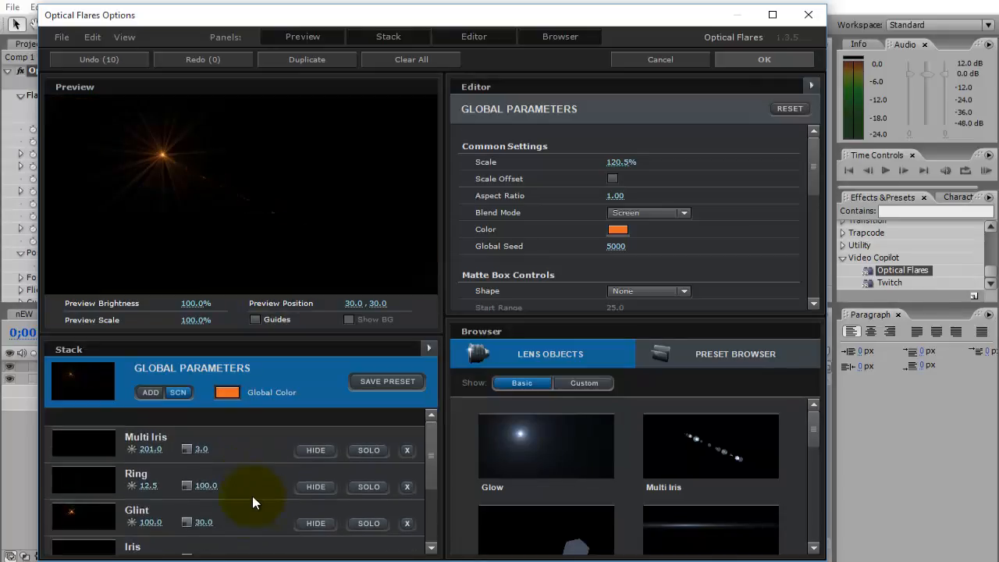
left_click(406, 449)
left_click(406, 449)
left_click(406, 449)
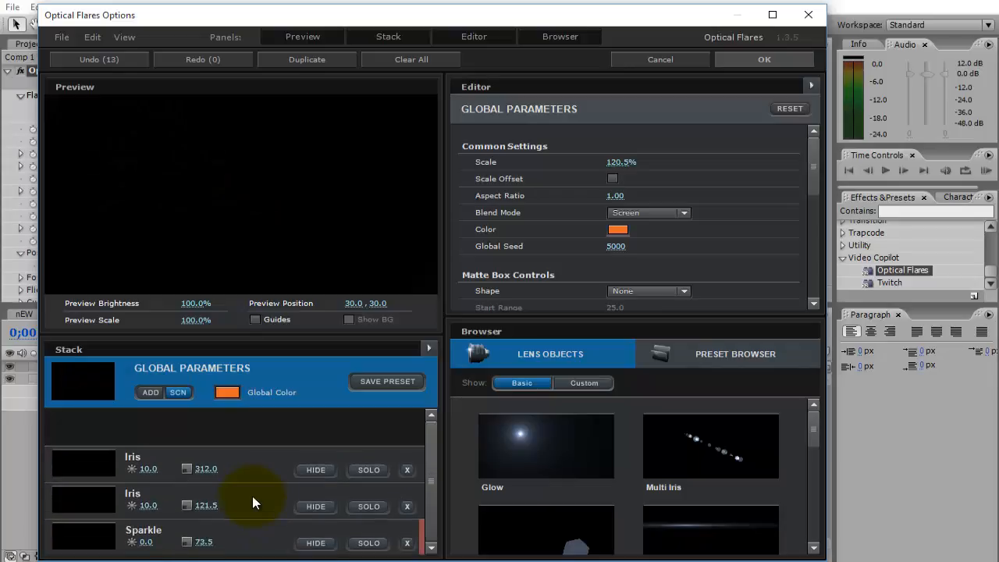
left_click(411, 59)
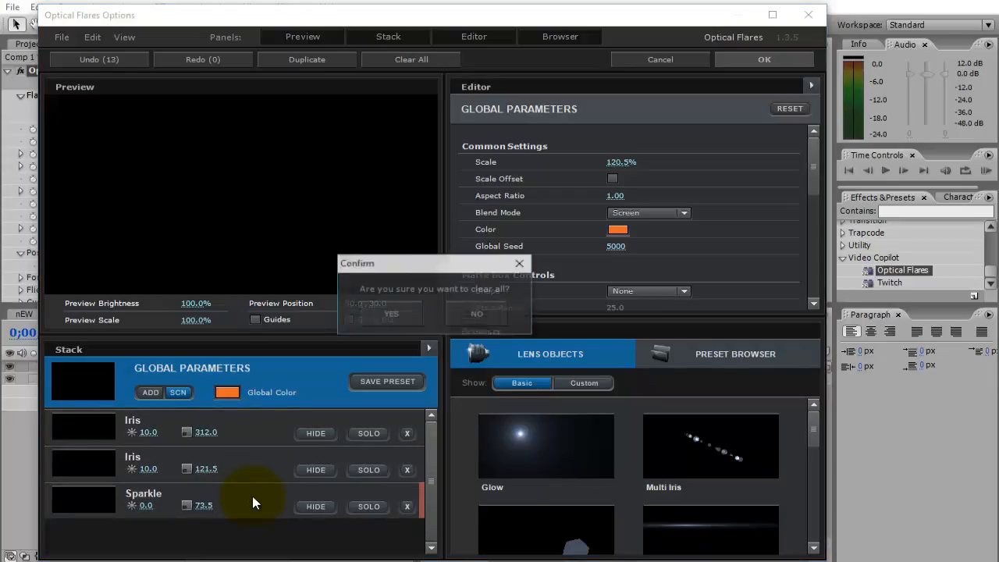
left_click(390, 313)
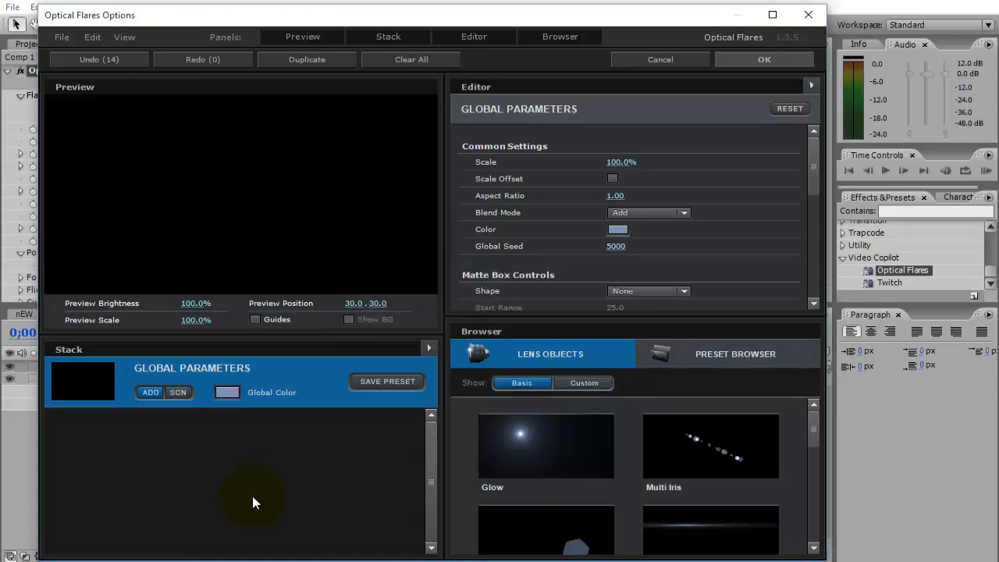
Build the flare from two Glow objects, undoing the Multi Iris objects tried in between, and apply it with the preview position at 20.4, 23.4.
left_click(546, 446)
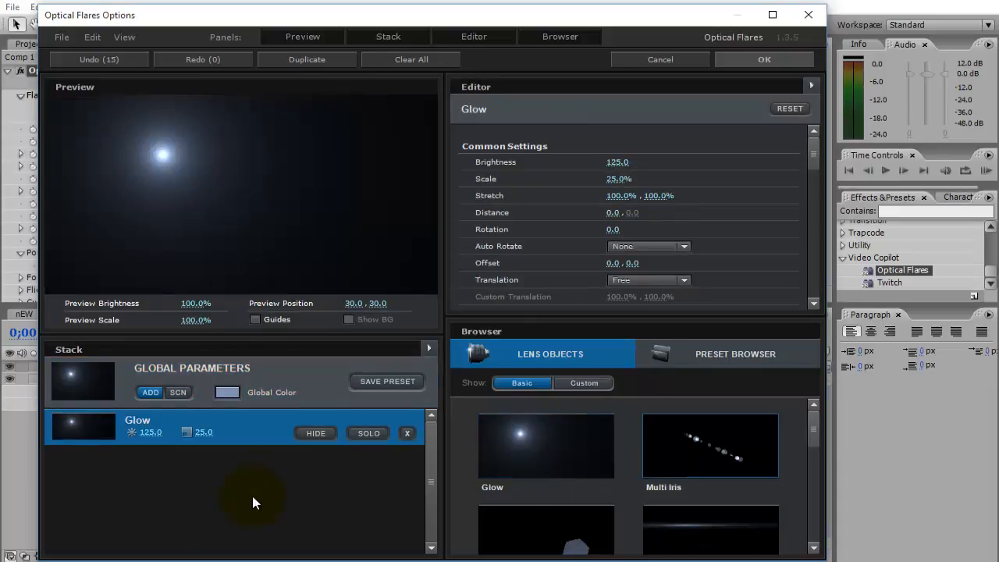
left_click(710, 446)
left_click(710, 447)
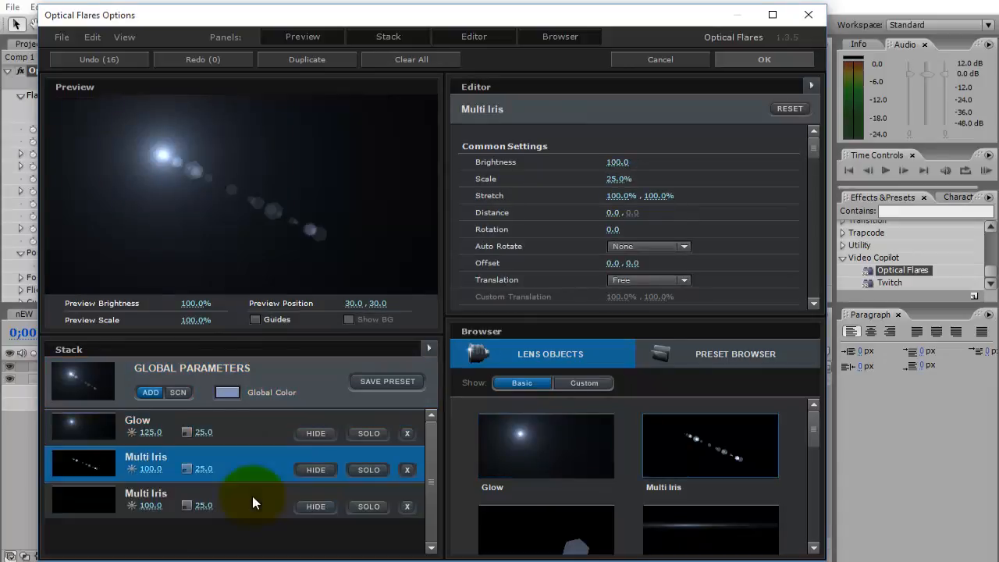
key("ctrl+z")
key("ctrl+z")
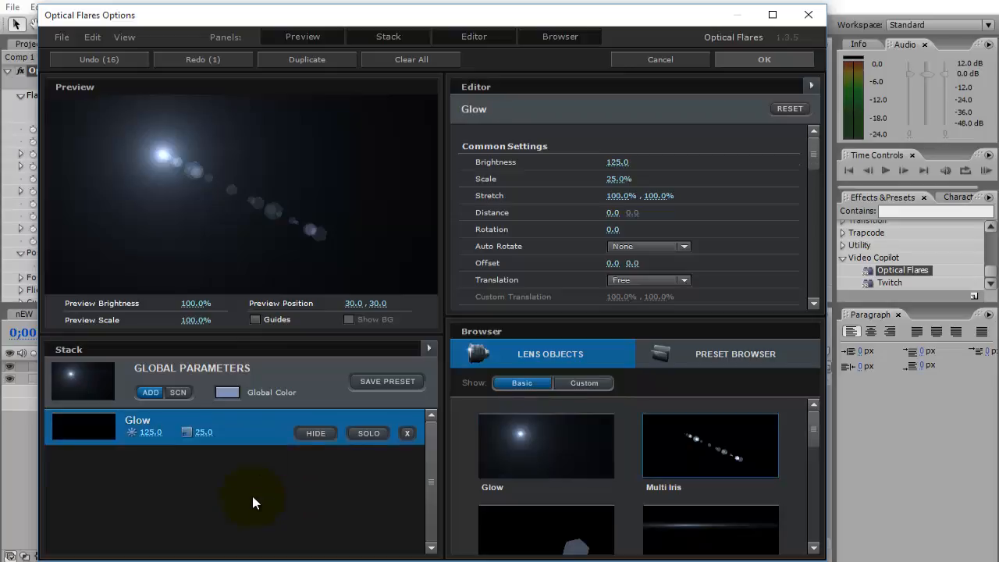
left_click(545, 445)
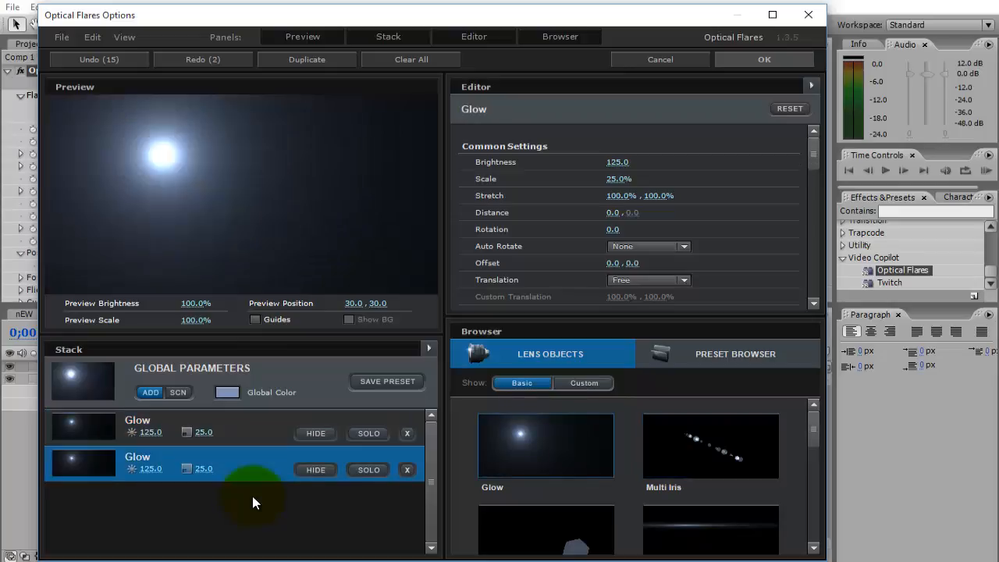
mouse_move(162, 155)
left_mouse_down()
mouse_move(130, 147)
mouse_move(145, 151)
mouse_move(142, 139)
mouse_move(177, 126)
mouse_move(119, 139)
mouse_move(124, 129)
mouse_move(125, 141)
left_mouse_up()
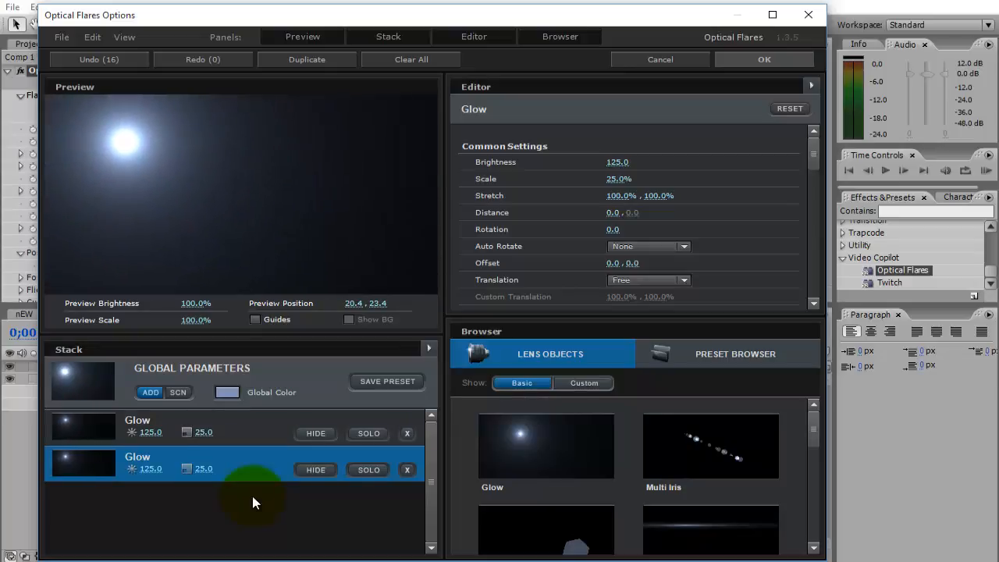
left_click(764, 59)
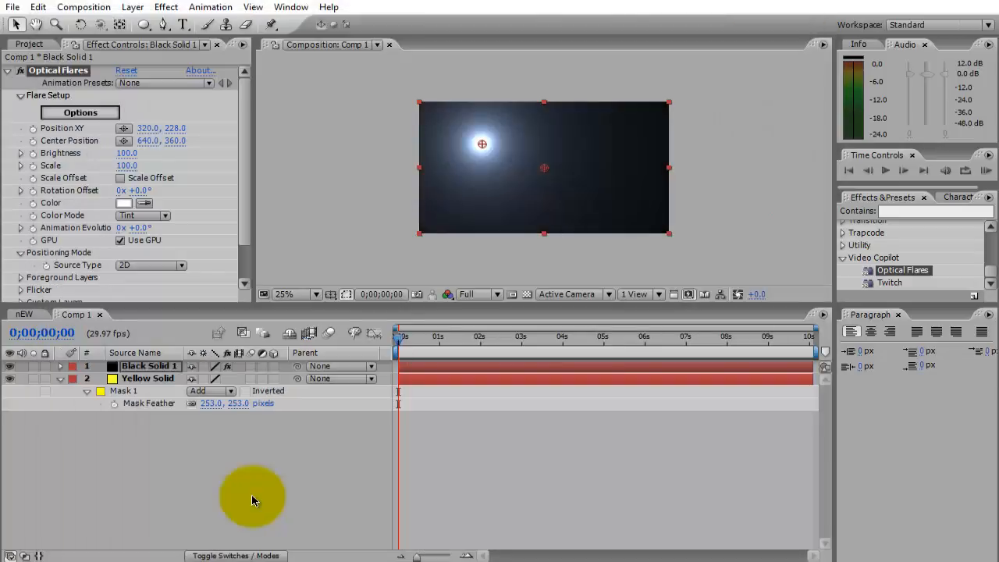
Move the flare's Position XY to 296, 208 and hide the black solid layer.
left_click_drag(481, 144, 501, 147)
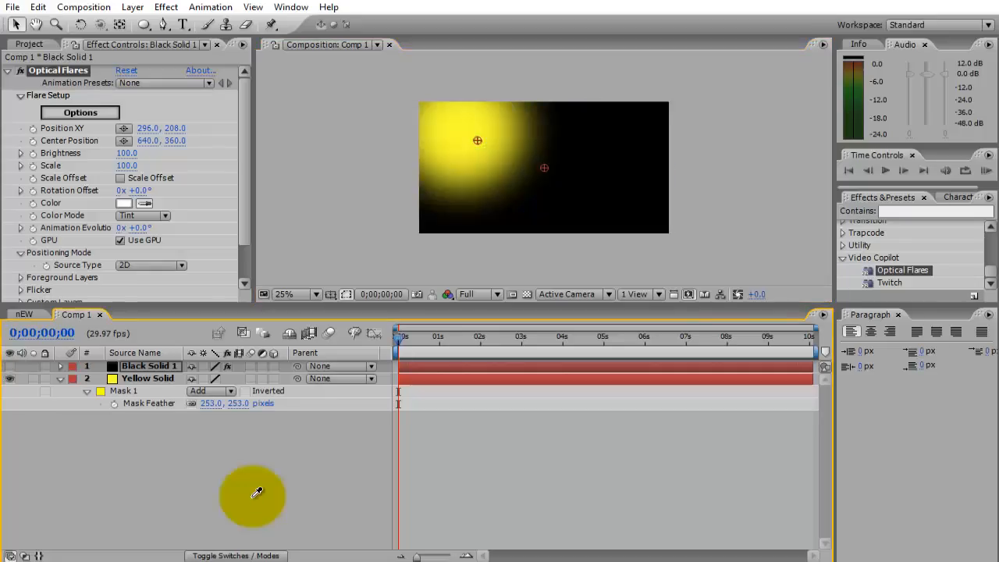
Tint the flare with the yellow sampled from the glow and, with the black solid shown again, move its Position XY to 228, 180.
left_click(252, 500)
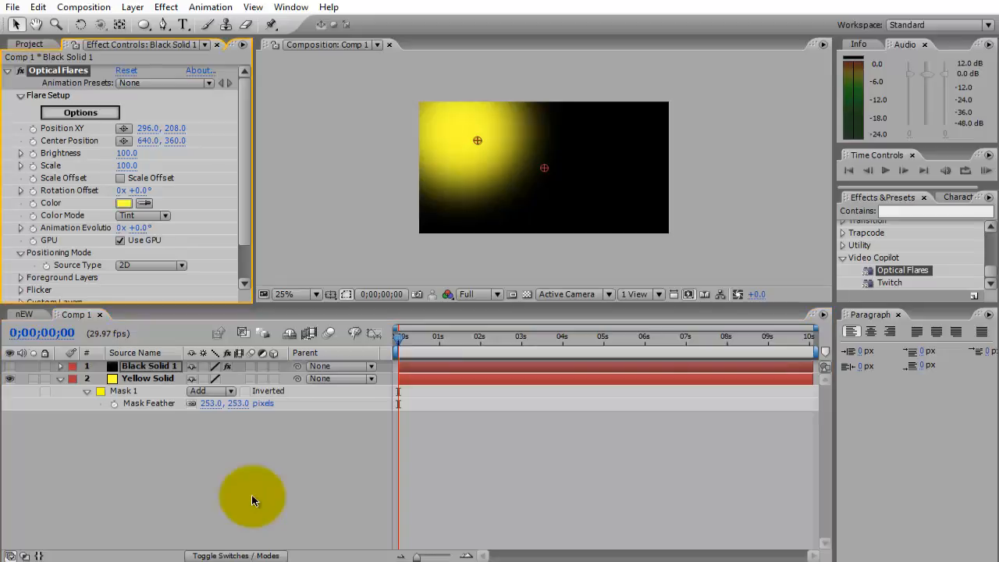
key("ctrl+alt+shift+v")
left_click_drag(478, 140, 464, 135)
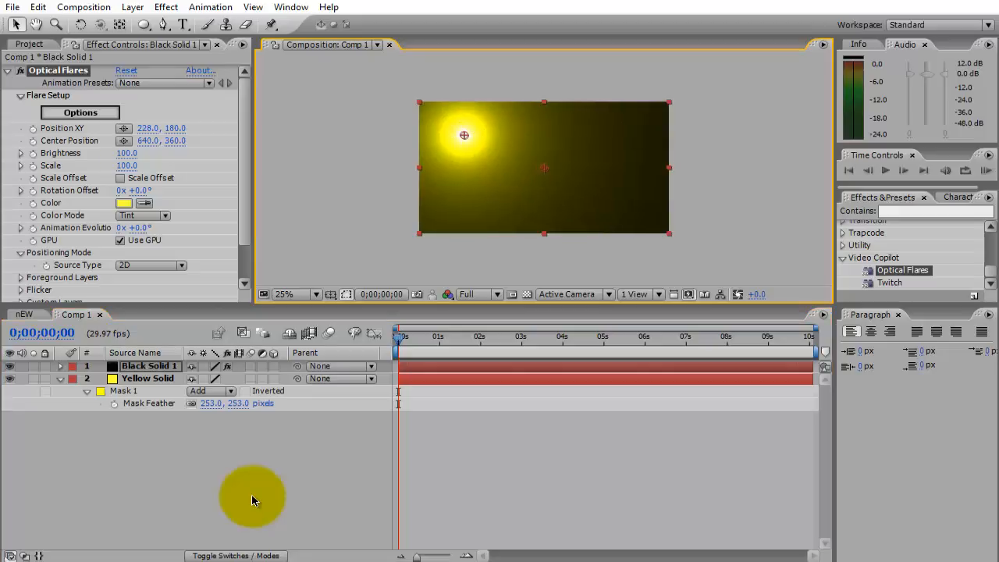
Set the black solid's blending mode to Add and move the flare's Position XY to 216, 168.
key("F4")
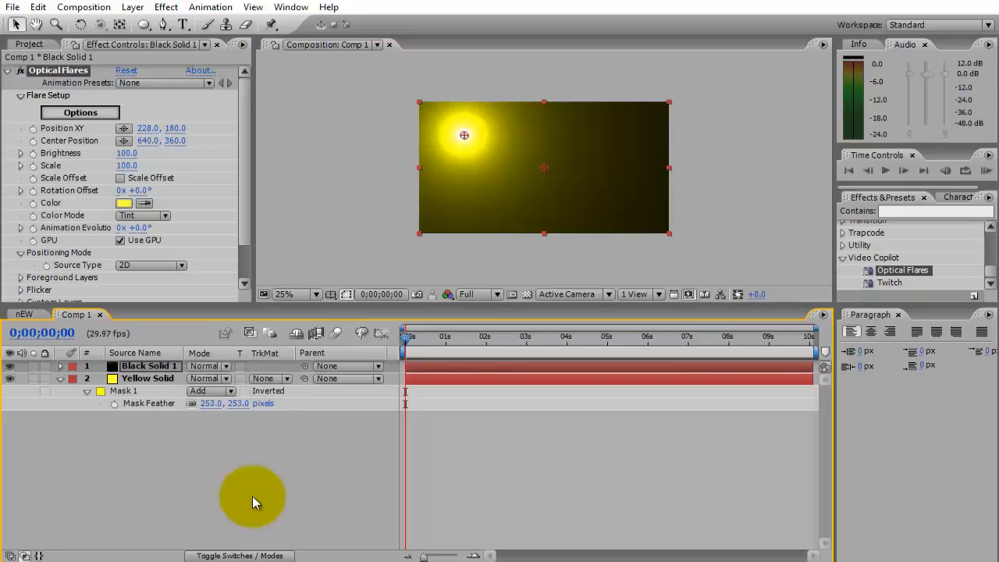
left_click(209, 366)
key("Return")
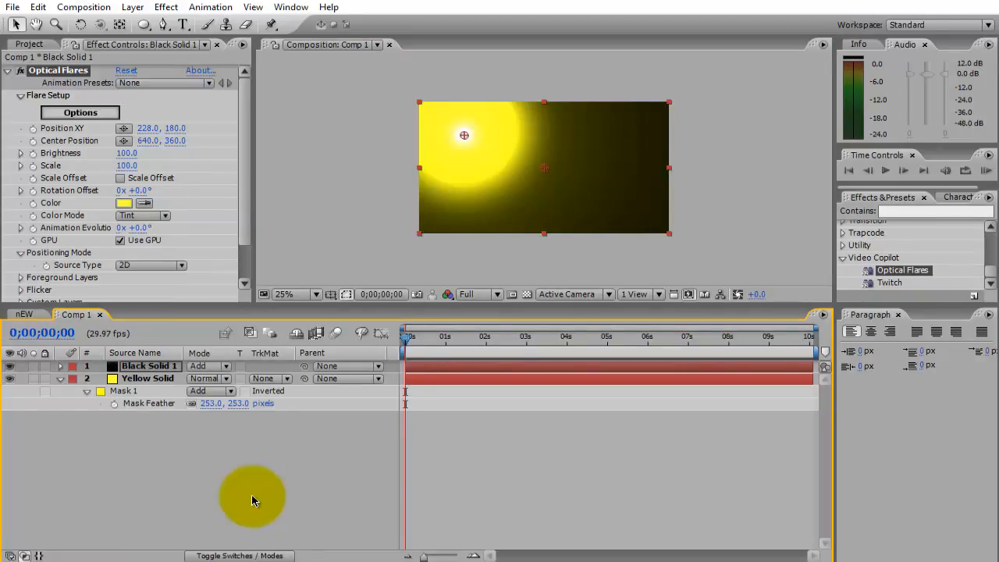
left_click_drag(464, 135, 462, 133)
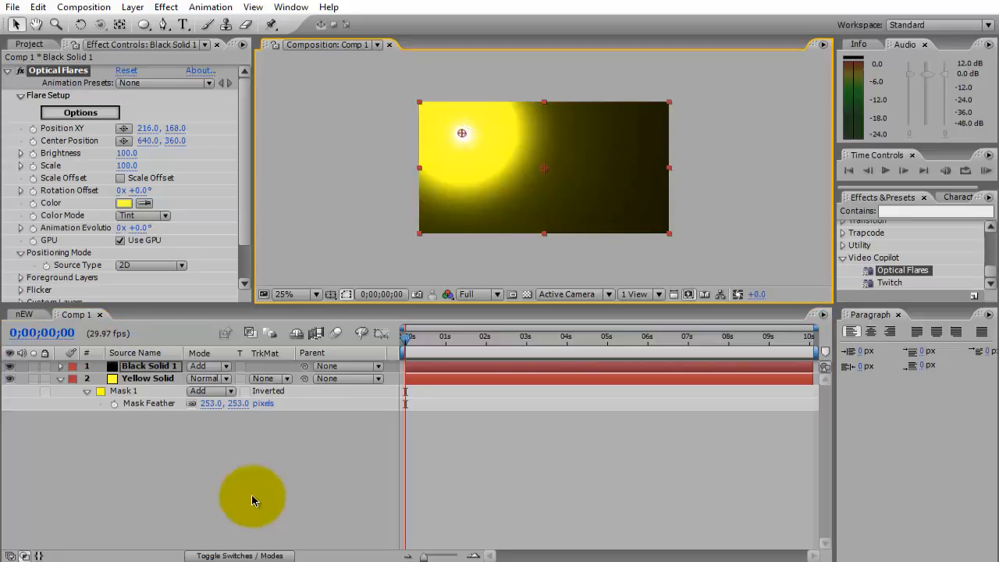
left_click(252, 500)
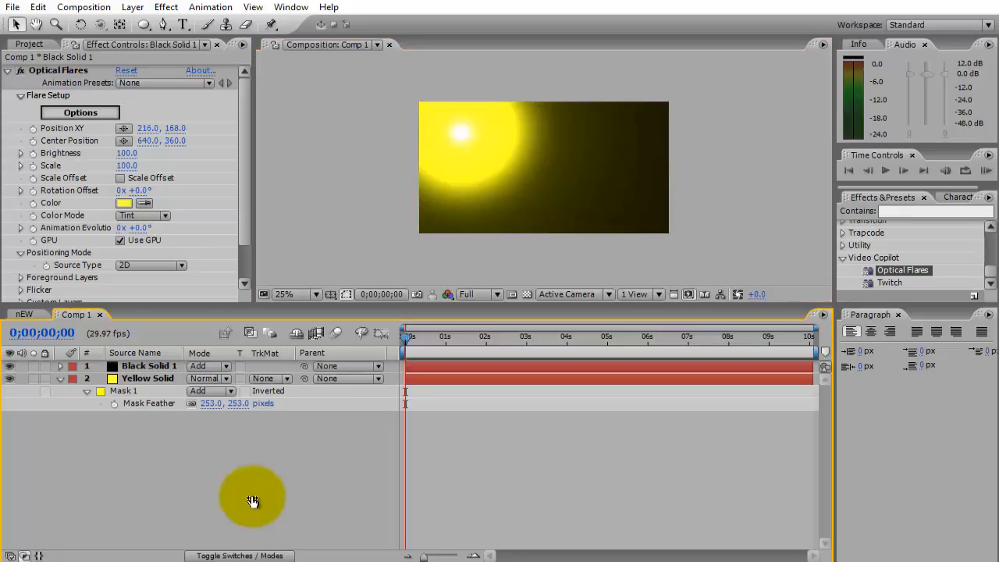
Raise the optical flare's Scale to 810 and collapse the yellow solid's mask properties.
mouse_move(127, 165)
left_mouse_down()
mouse_move(208, 166)
mouse_move(181, 165)
left_mouse_up()
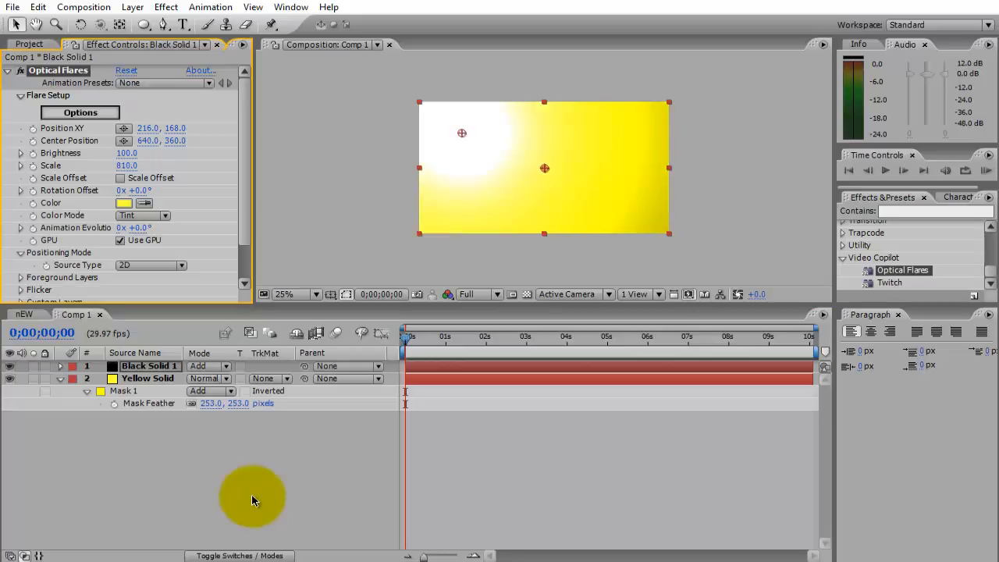
left_click(252, 500)
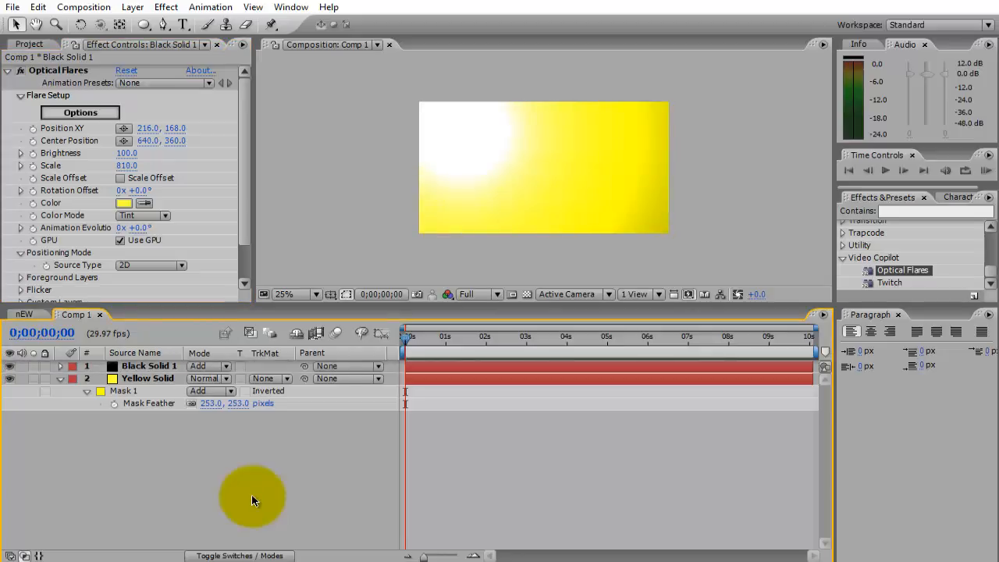
key("f")
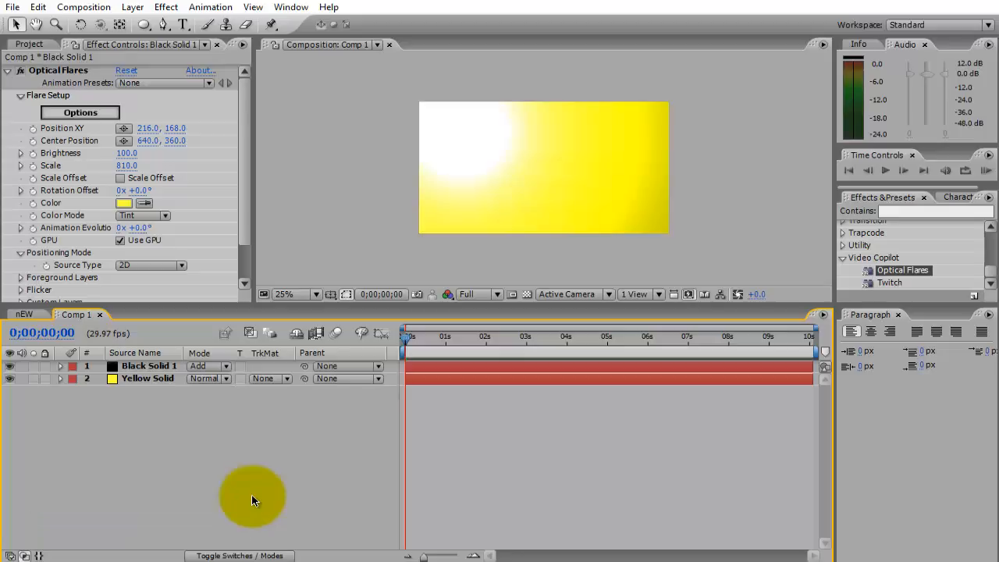
Add Comp 1 as the topmost layer of the nEW composition and set its blending mode to Add.
key("F3")
key("ctrl+0")
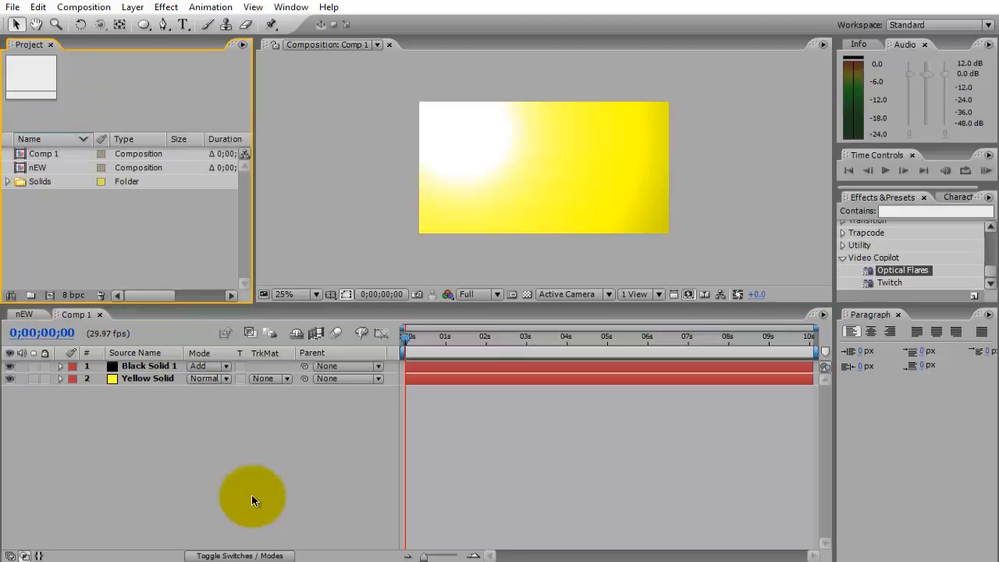
left_click(24, 314)
left_click_drag(44, 153, 123, 363)
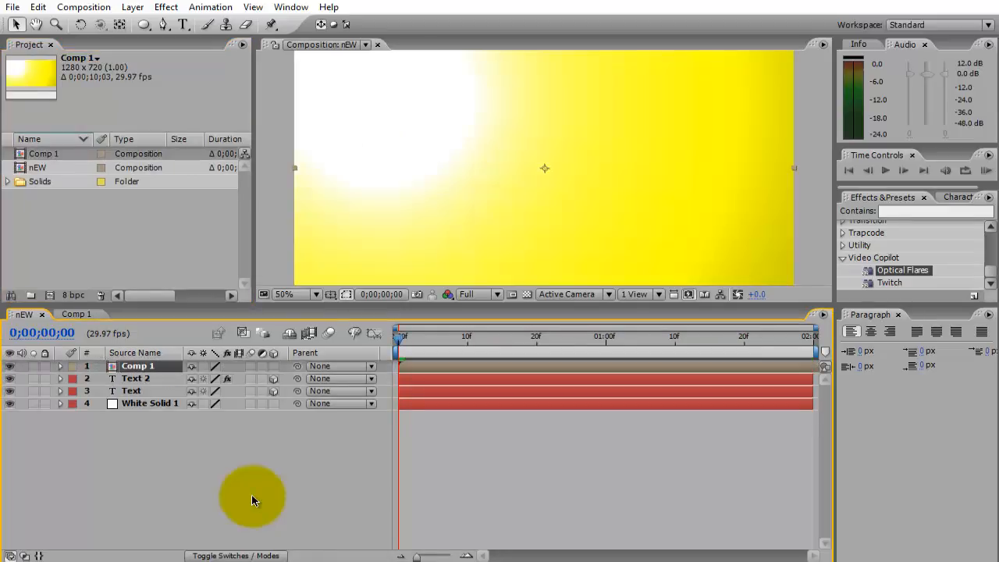
key("F4")
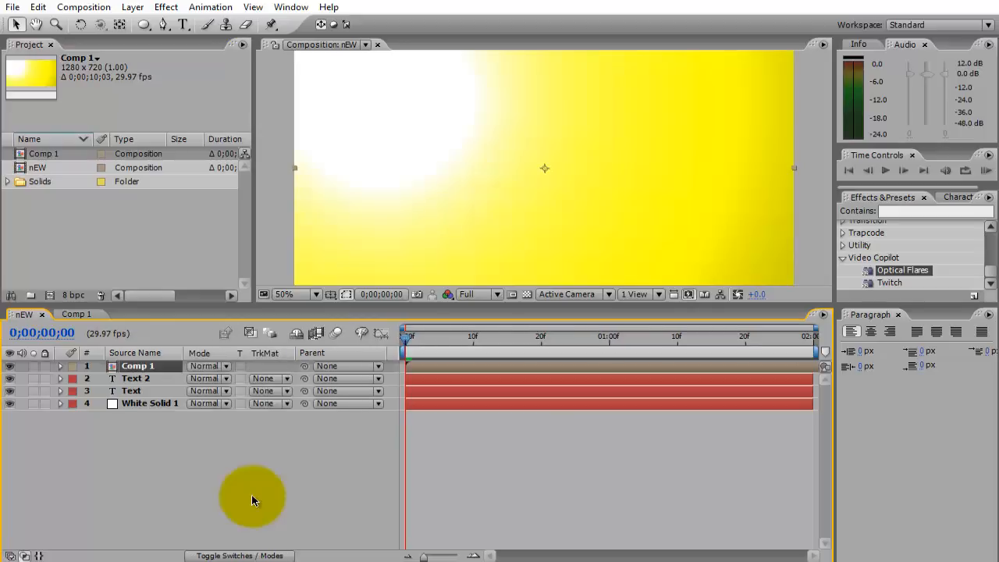
left_click(207, 366)
left_click(211, 220)
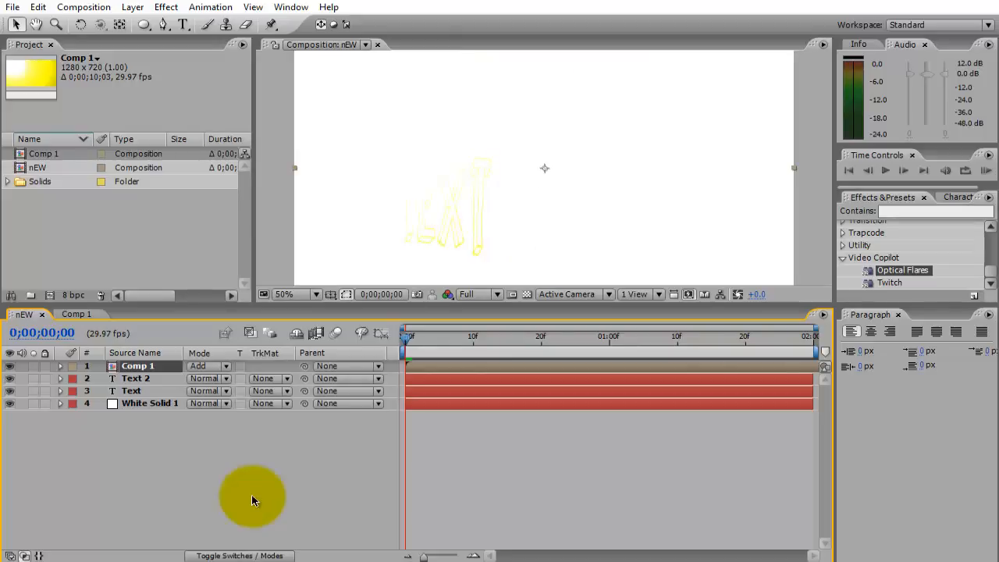
Enlarge the Comp 1 layer to more than twice the frame width and place it at about 1176, -64.
key("comma")
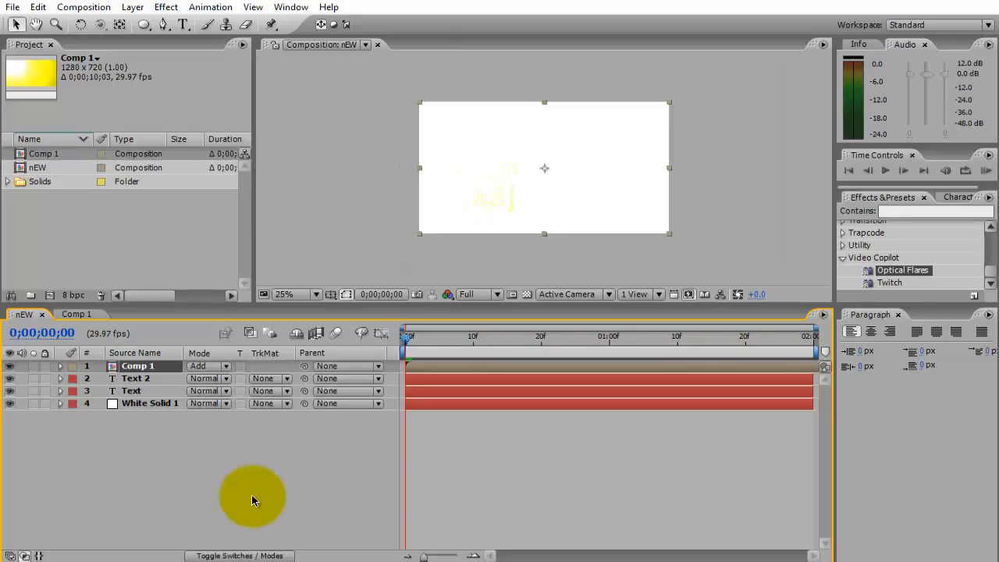
left_click_drag(668, 233, 771, 287)
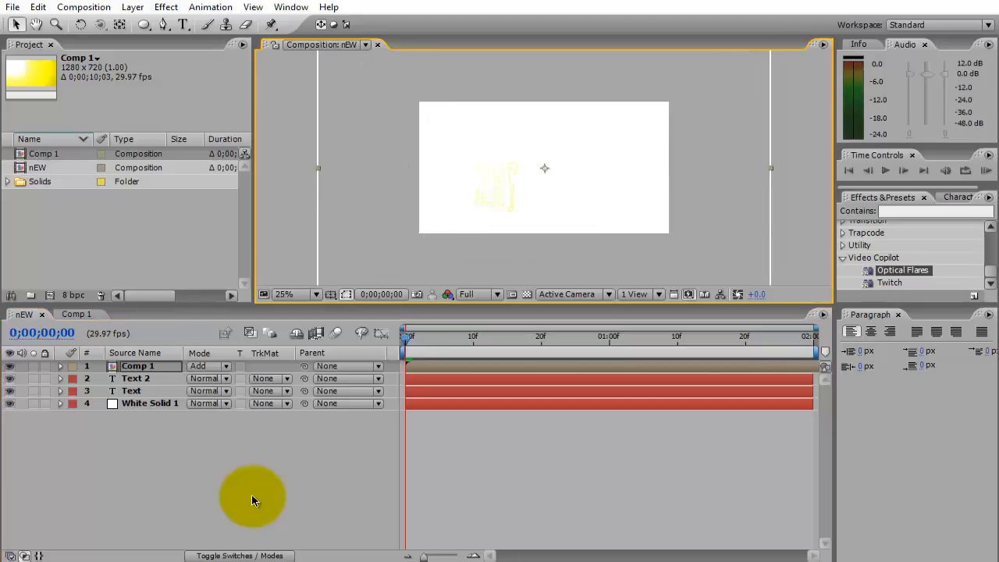
key("comma")
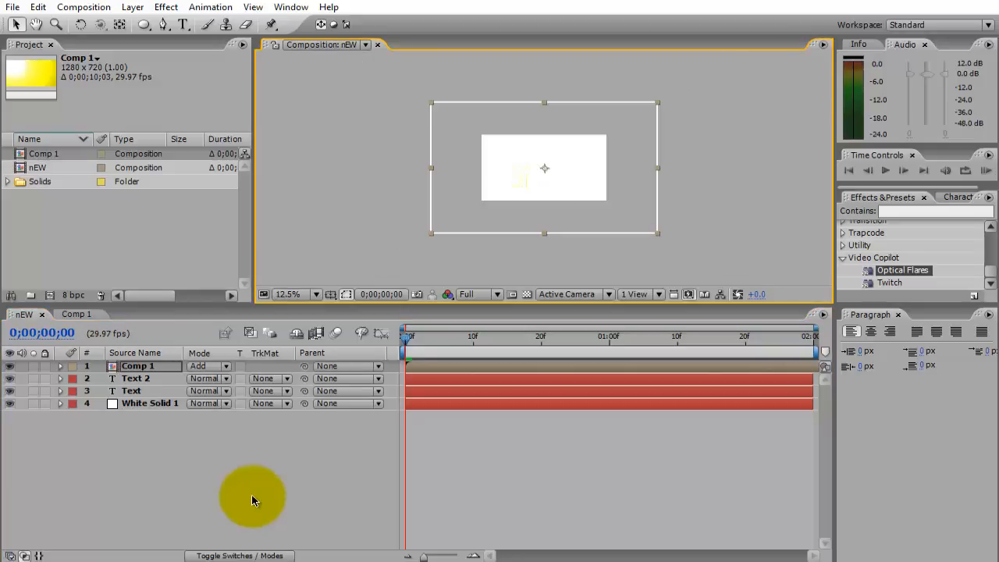
left_click_drag(657, 234, 684, 250)
left_click_drag(581, 184, 596, 128)
left_click(252, 500)
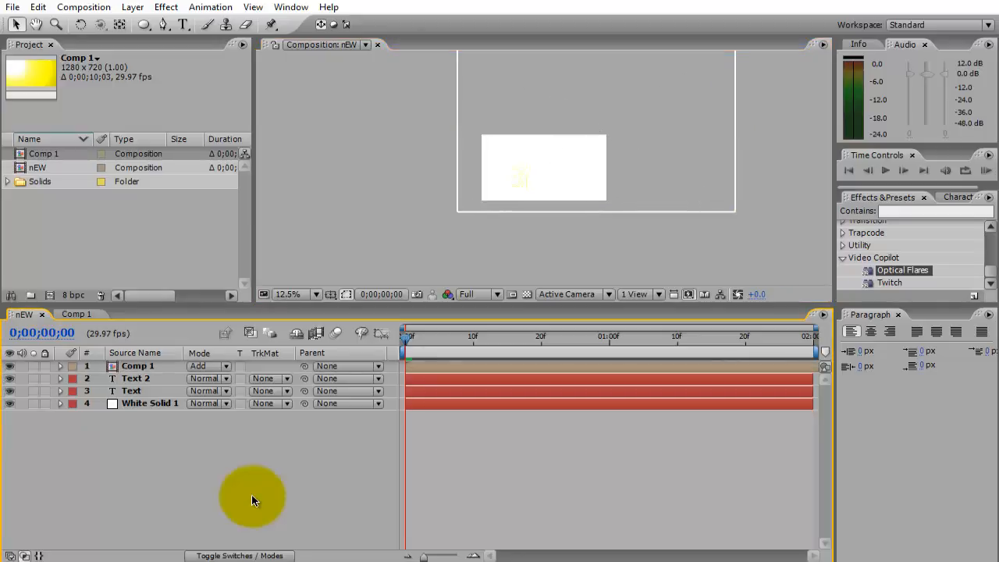
Animate Comp 1's Position with keyframes from 1176, -64 at 0;00;00;00 to 256, 560 at 0;00;01;29.
left_click(137, 366)
key("p")
key("alt+shift+p")
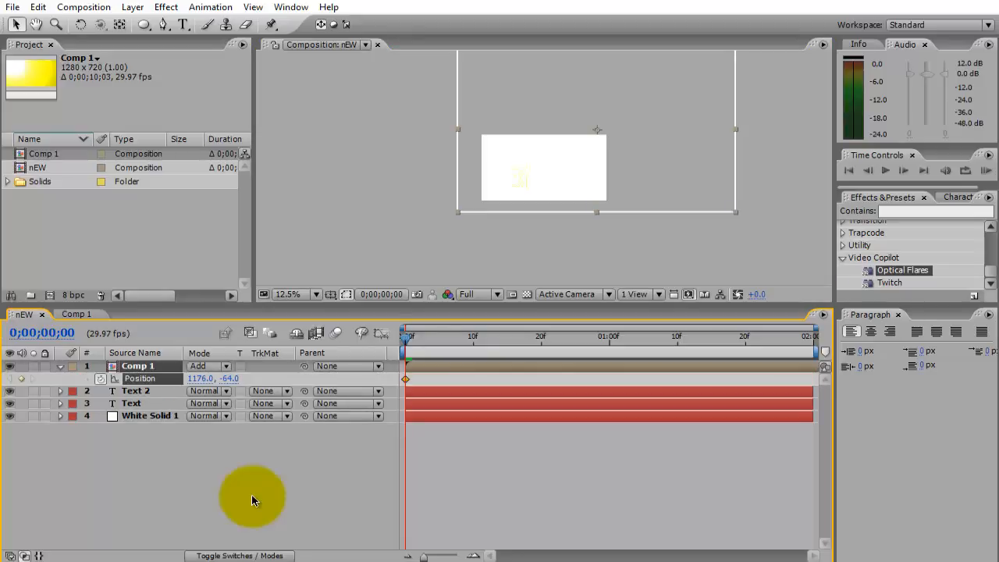
key("End")
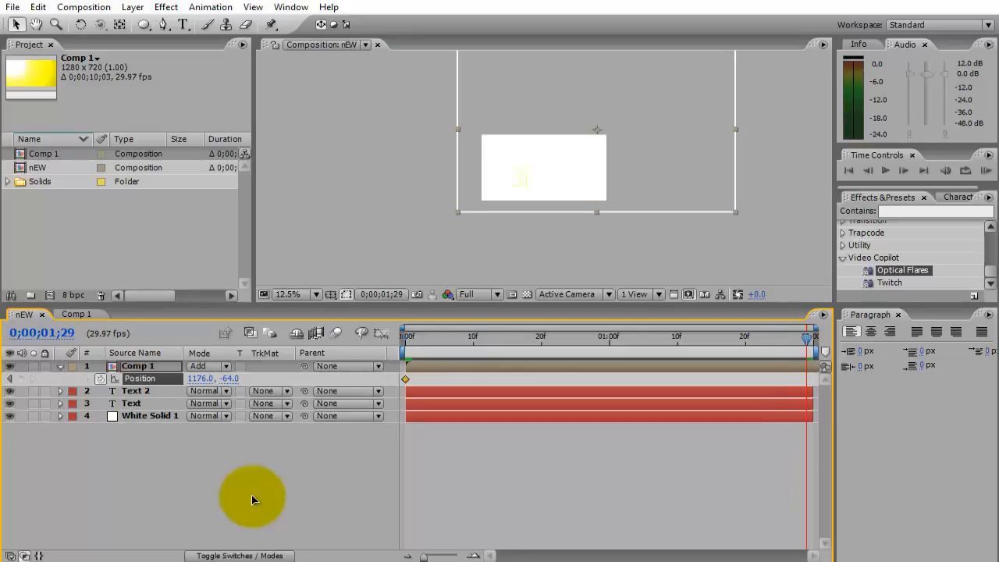
left_click_drag(597, 130, 507, 185)
left_click(252, 500)
scroll(543, 168, "up", 3)
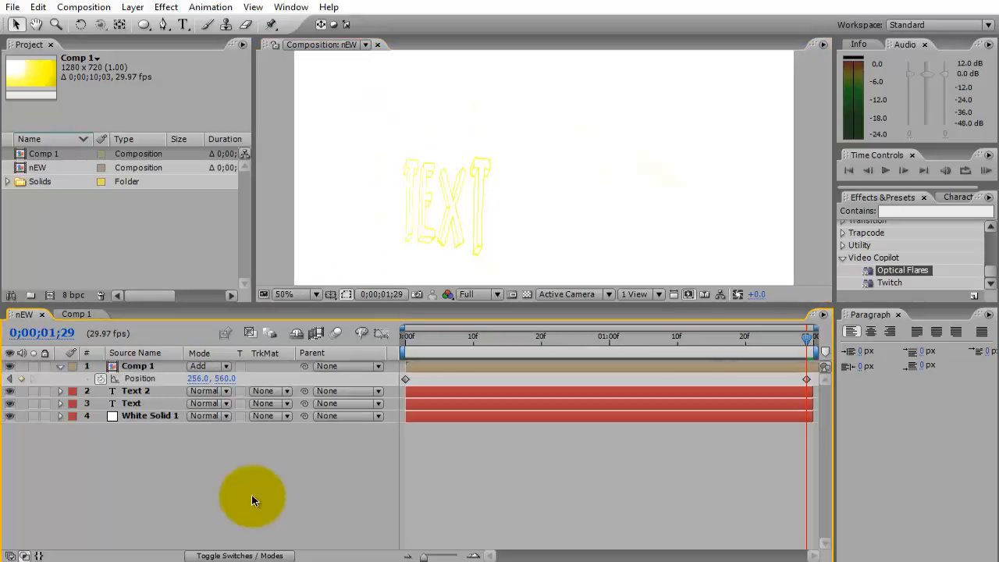
Move the Text 2 shadow layer above Comp 1 and play the animation from the first frame.
key("u")
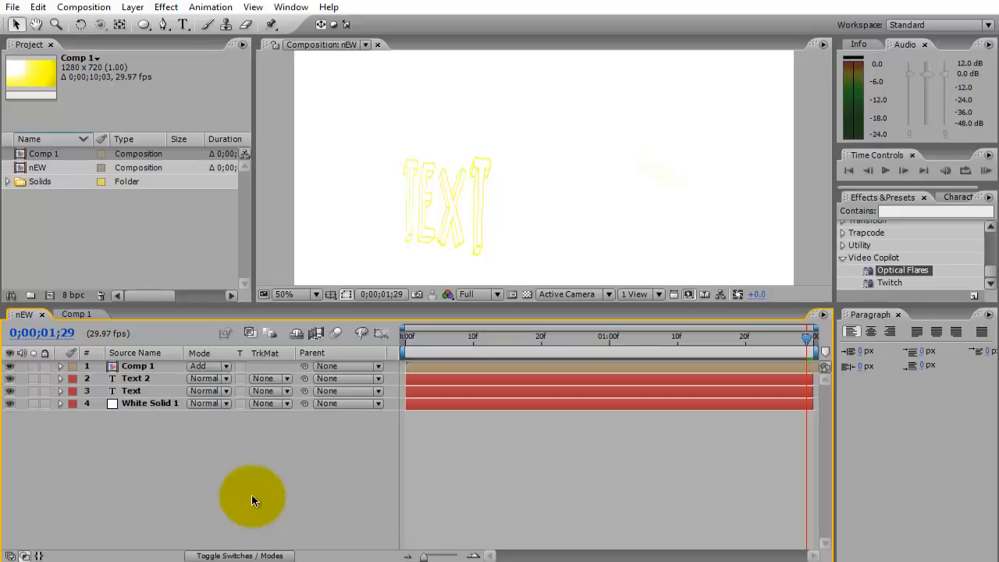
key("2")
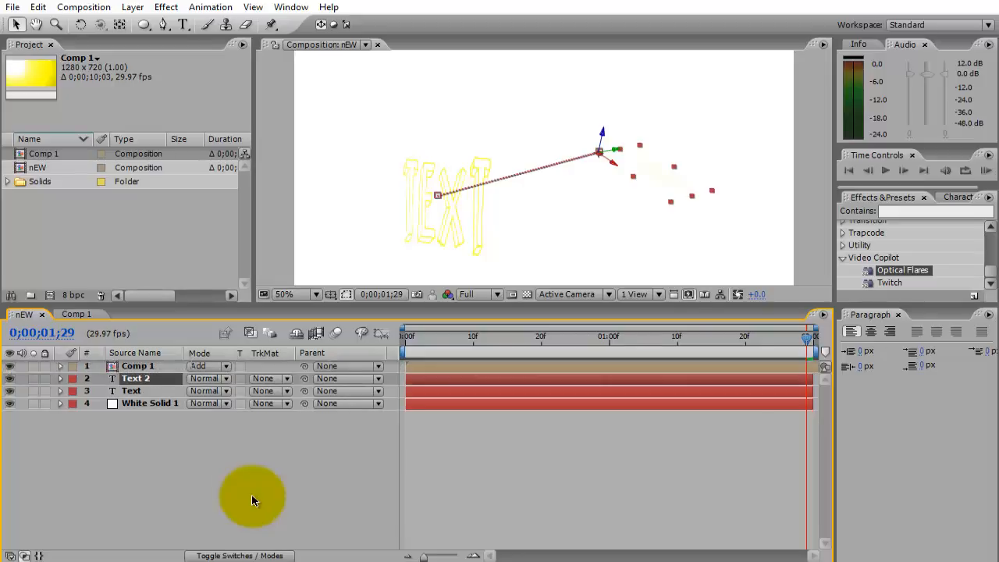
key("ctrl+]")
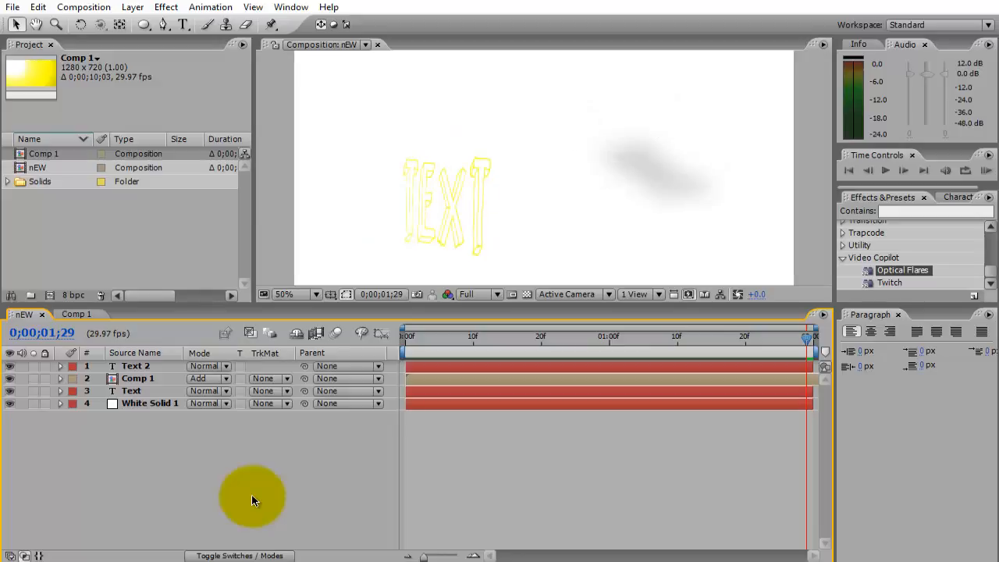
key("Home")
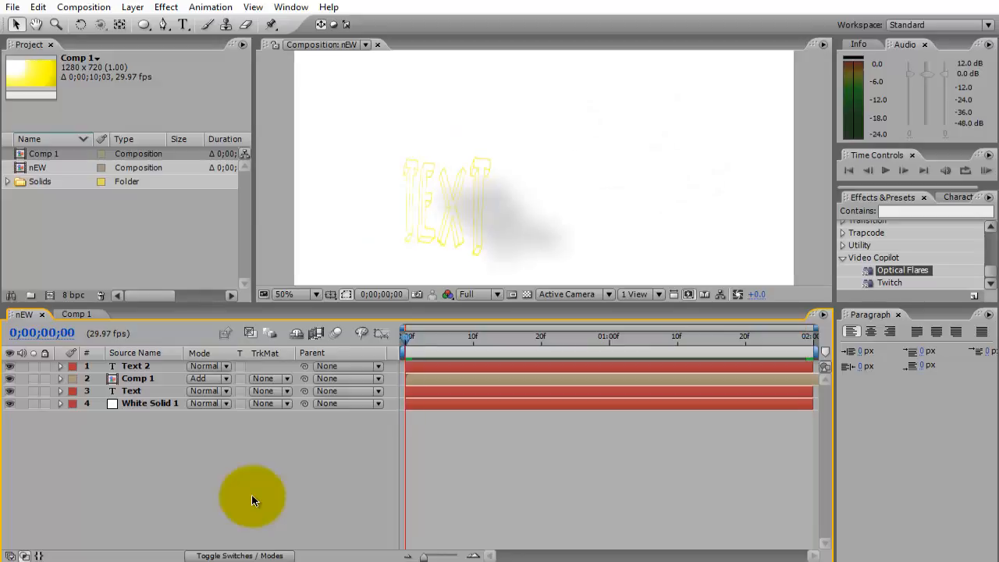
key("space")
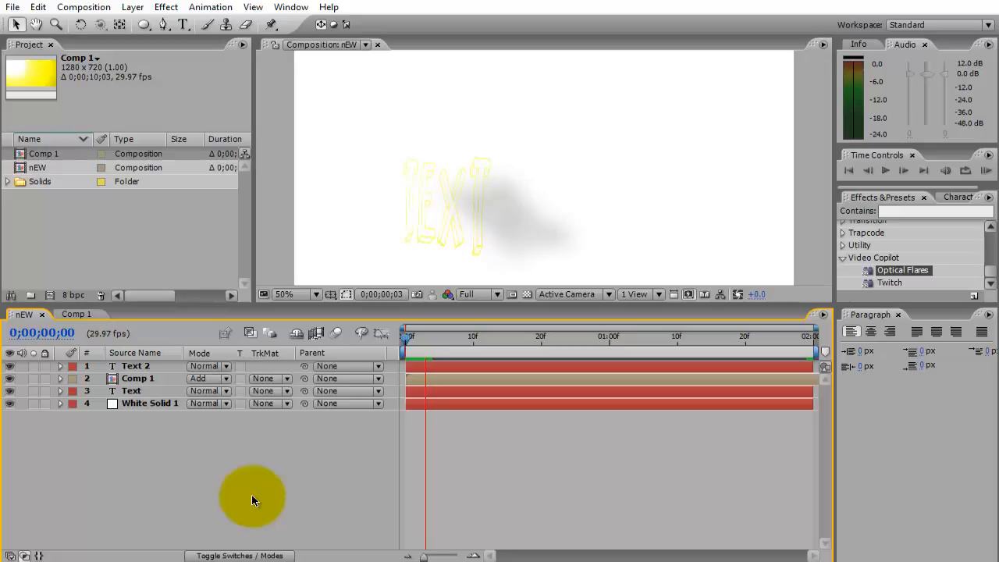